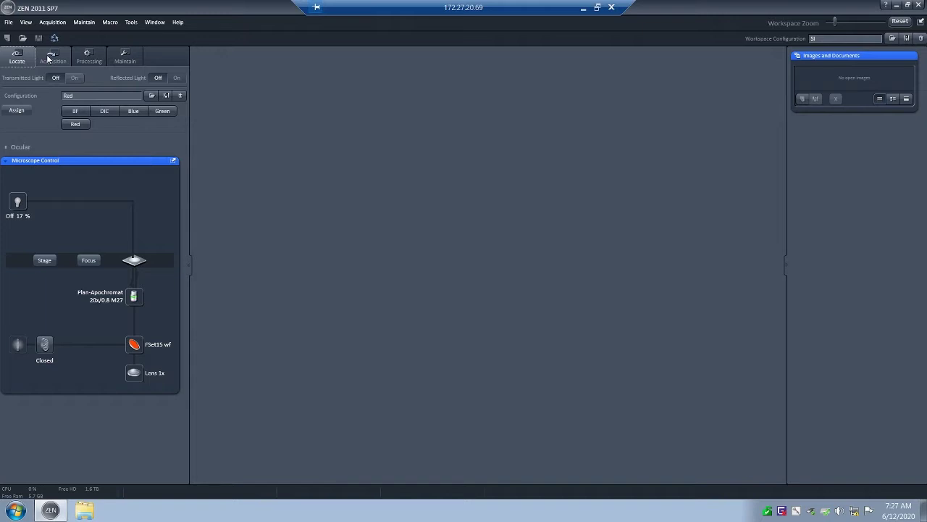
Step: Switch from the Locate controls to the Acquisition tab for confocal imaging settings
click(48, 58)
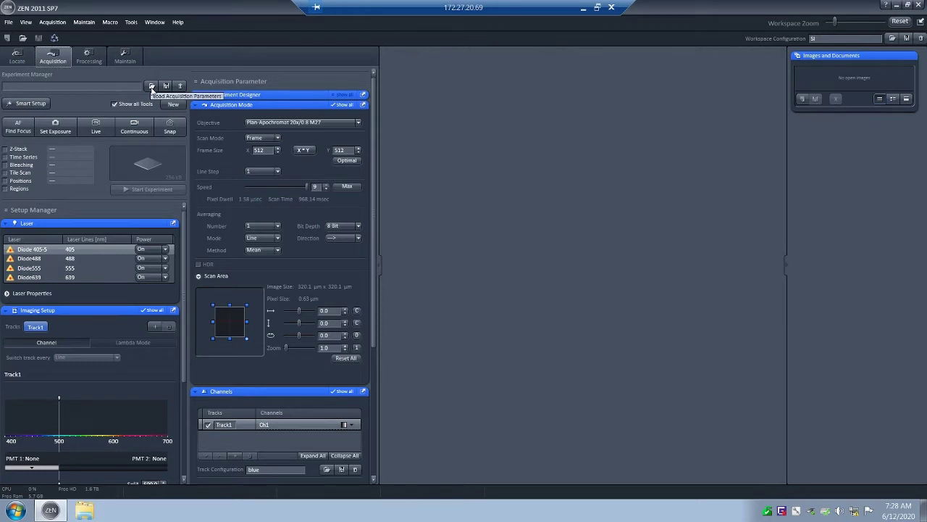
Step: Load the saved MSI_DAPI_AF488_AF594_multi parameters with AF594, AF488 and DAPI tracks
click(151, 87)
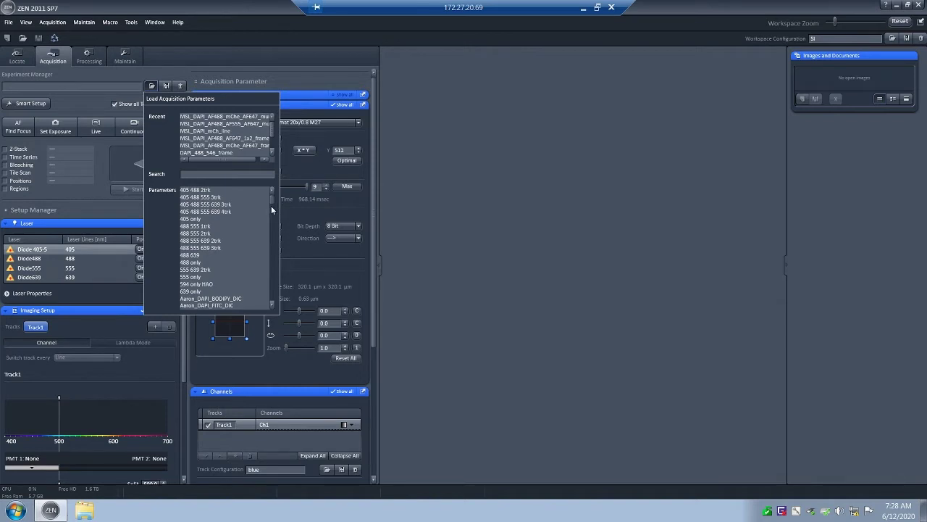
drag(271, 204, 272, 237)
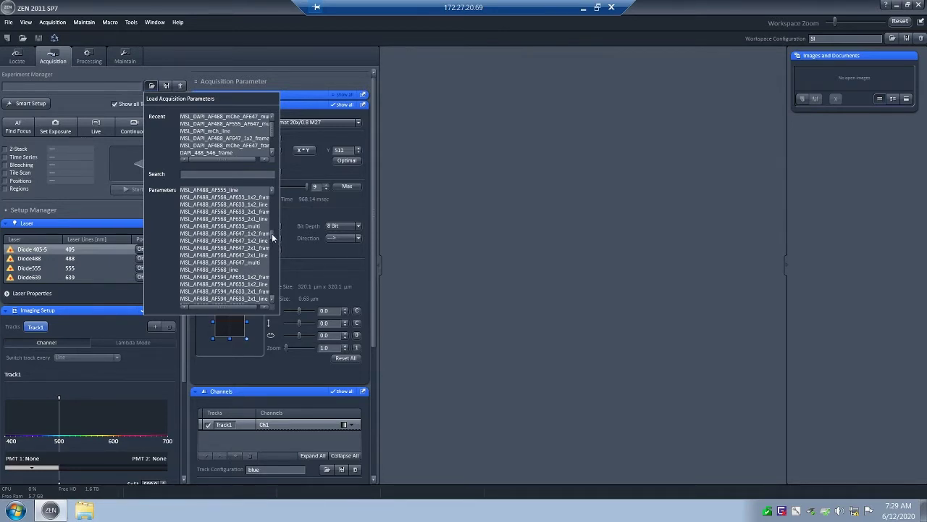
drag(272, 234, 274, 250)
scroll(274, 250, down, 3)
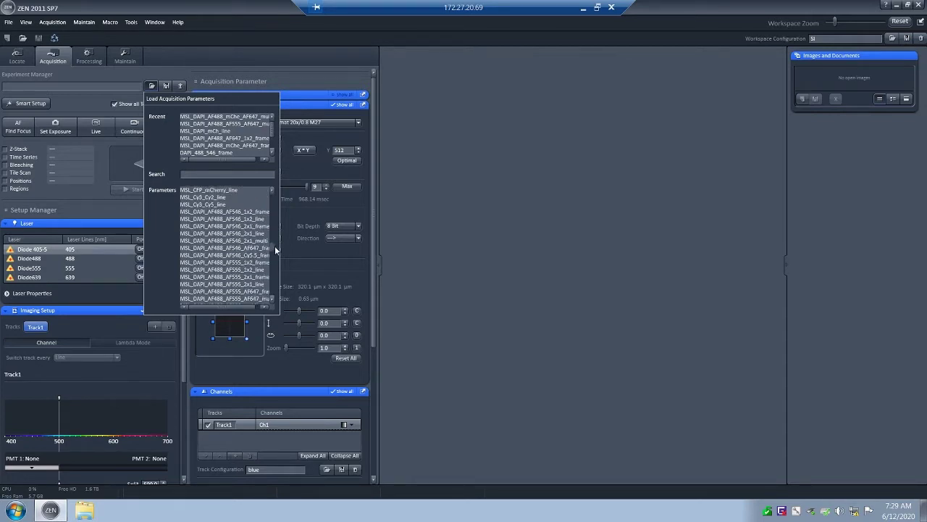
mouse_move(276, 250)
mouse_down()
mouse_move(277, 269)
mouse_move(276, 258)
mouse_up()
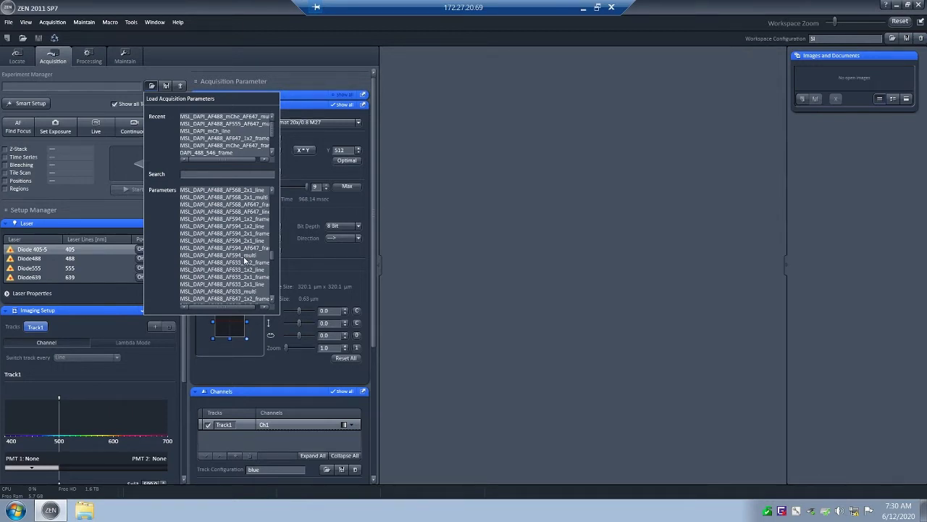
click(245, 257)
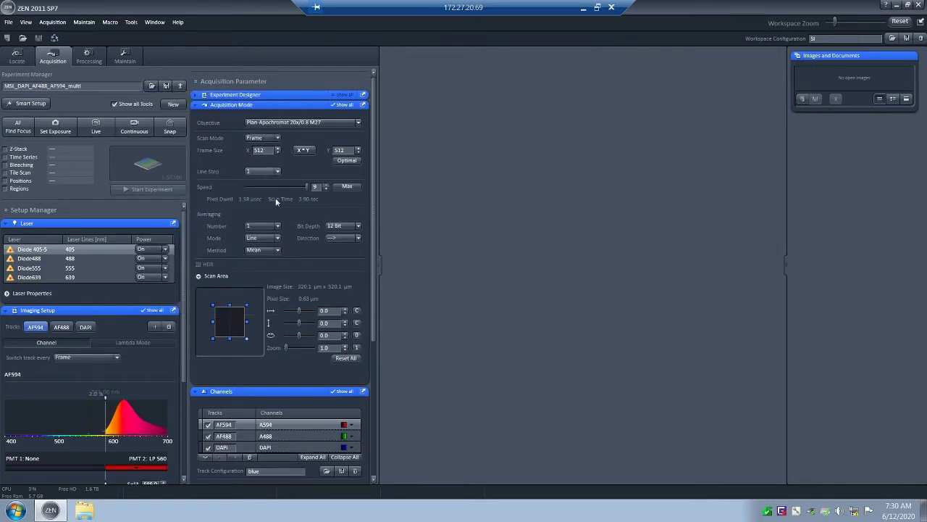
scroll(179, 332, down, 5)
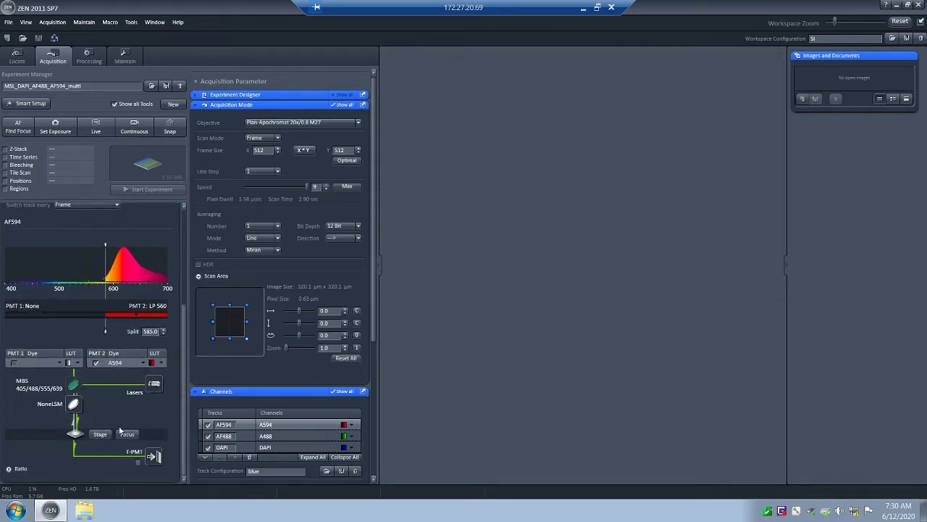
drag(183, 373, 186, 353)
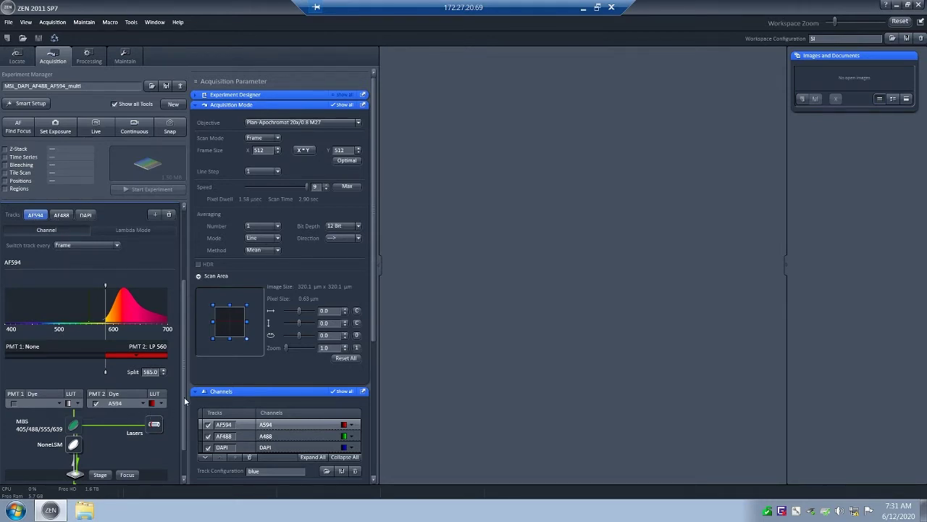
scroll(184, 407, down, 2)
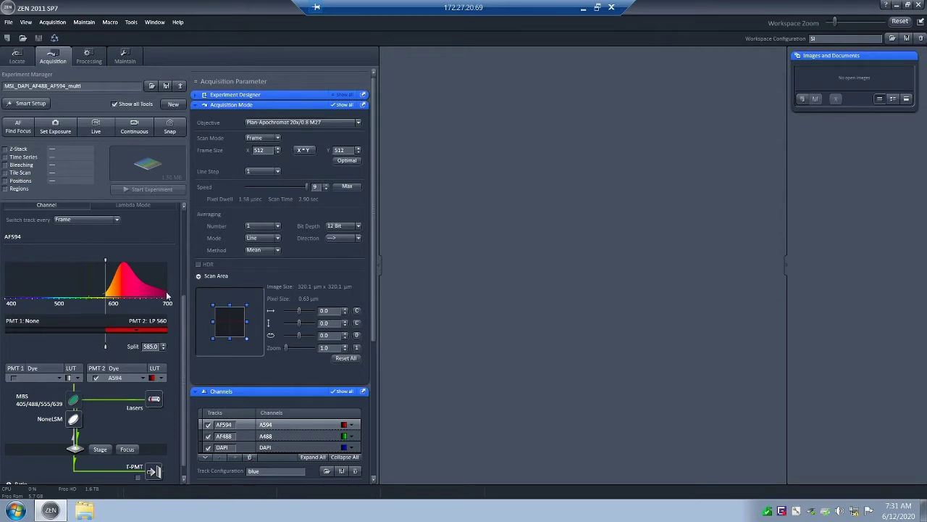
drag(375, 234, 379, 350)
scroll(379, 353, down, 3)
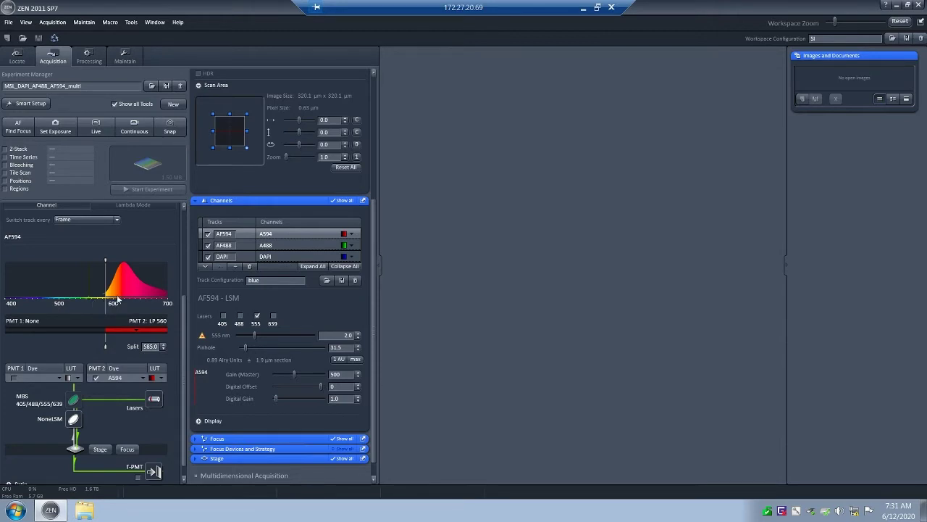
Step: Review the AF488 track, then show DAPI's 405 nm laser, 31.5 pinhole and gain 500
drag(183, 319, 190, 293)
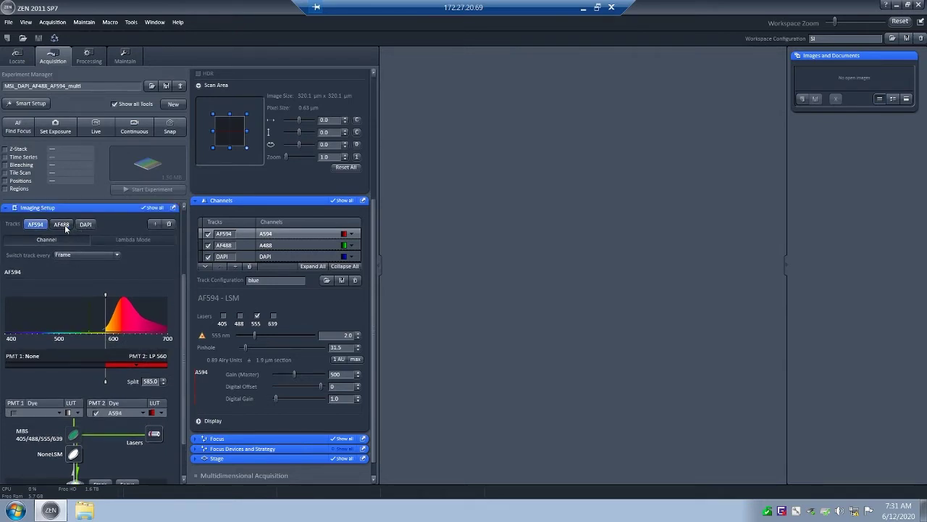
click(65, 225)
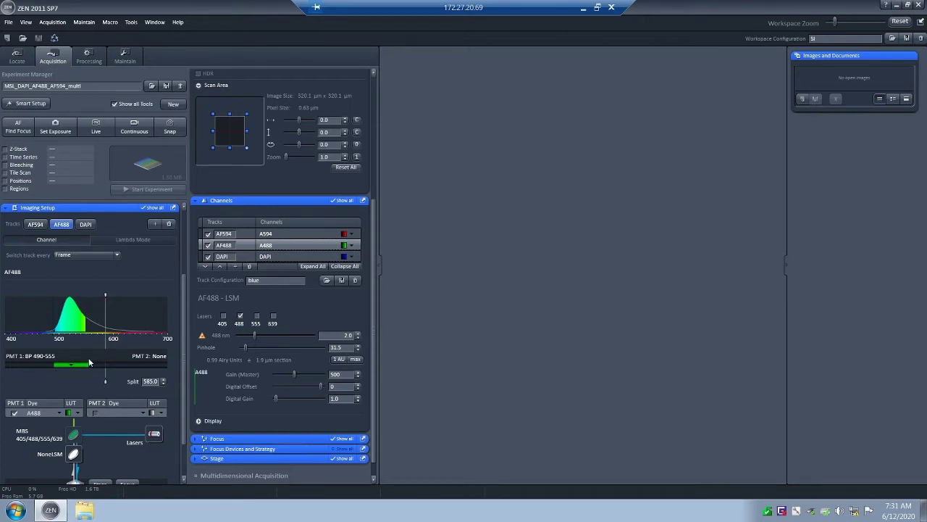
click(92, 225)
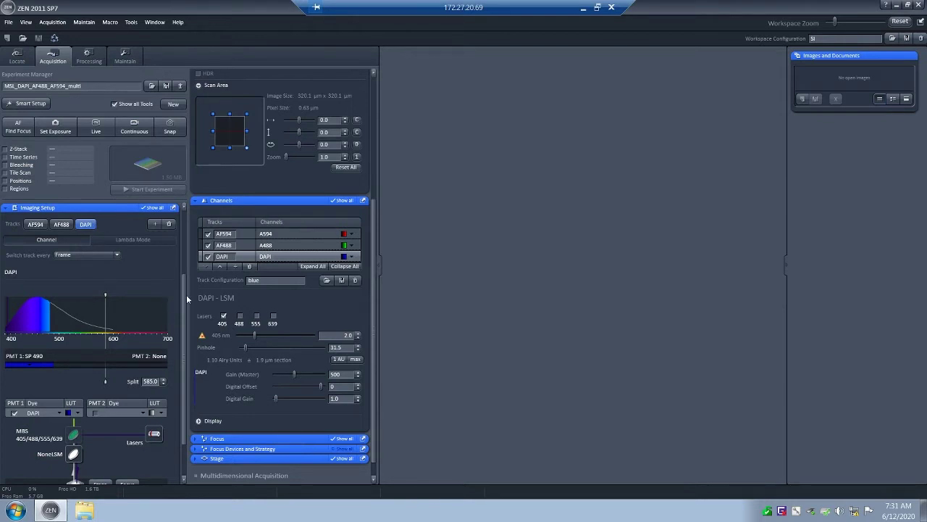
drag(185, 294, 187, 228)
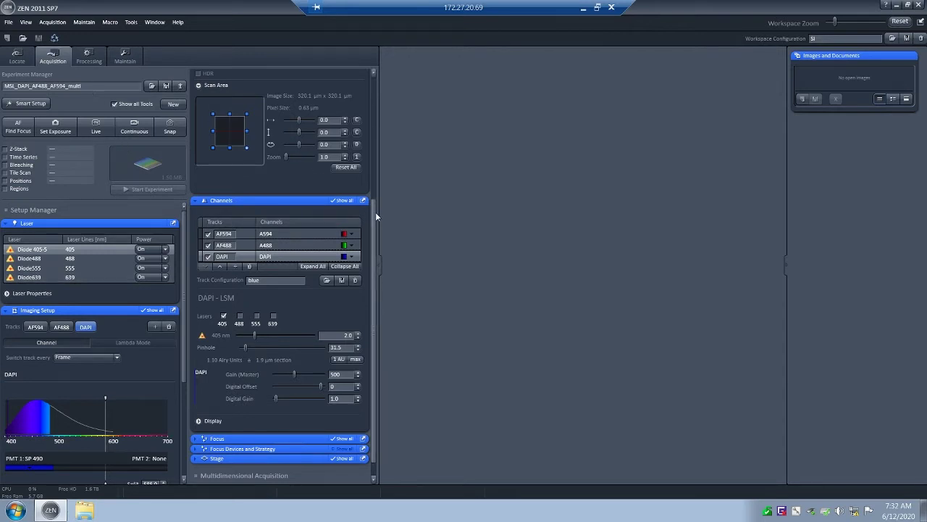
drag(375, 211, 375, 136)
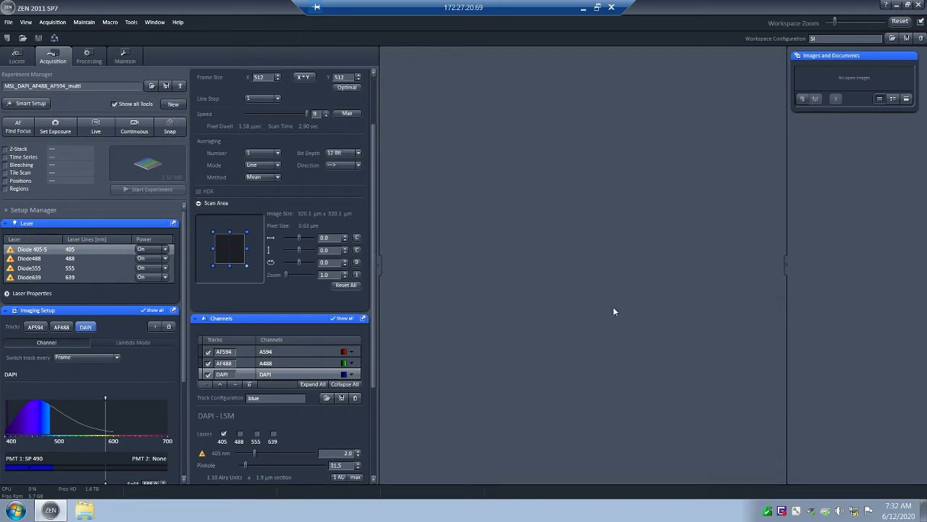
click(896, 6)
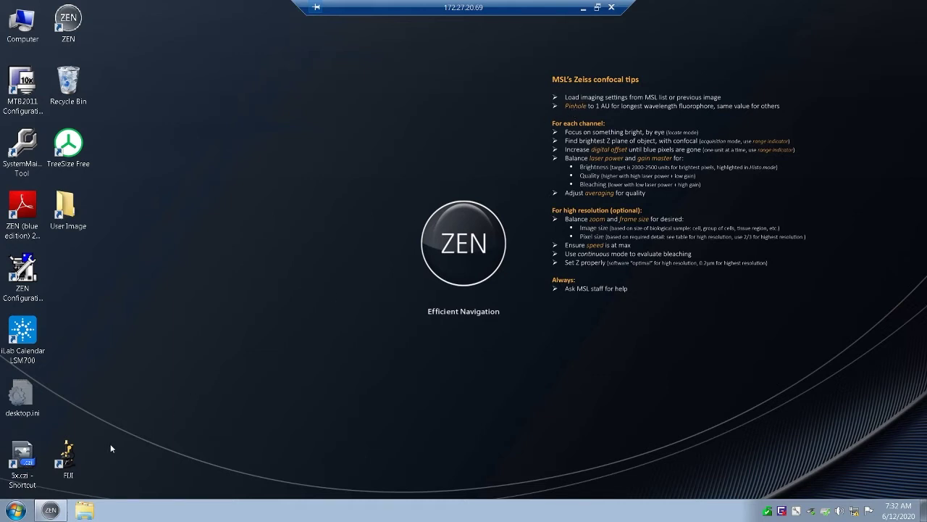
click(51, 510)
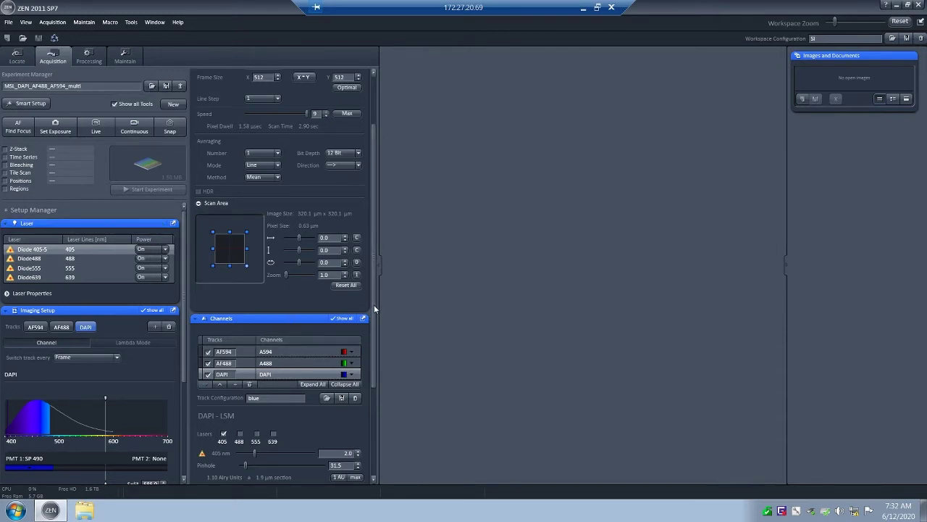
Step: Widen the DAPI pinhole from 31.5 to 206.5 (7.20 Airy units)
drag(374, 308, 377, 383)
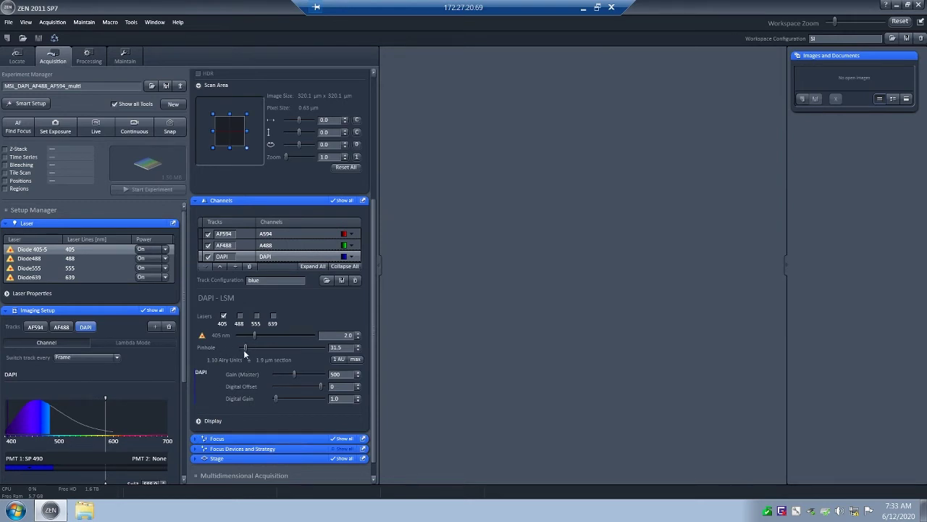
drag(253, 354, 281, 354)
Step: Select the AF594 channel and adjust its pinhole toward 35.5, about 1 Airy unit
click(279, 234)
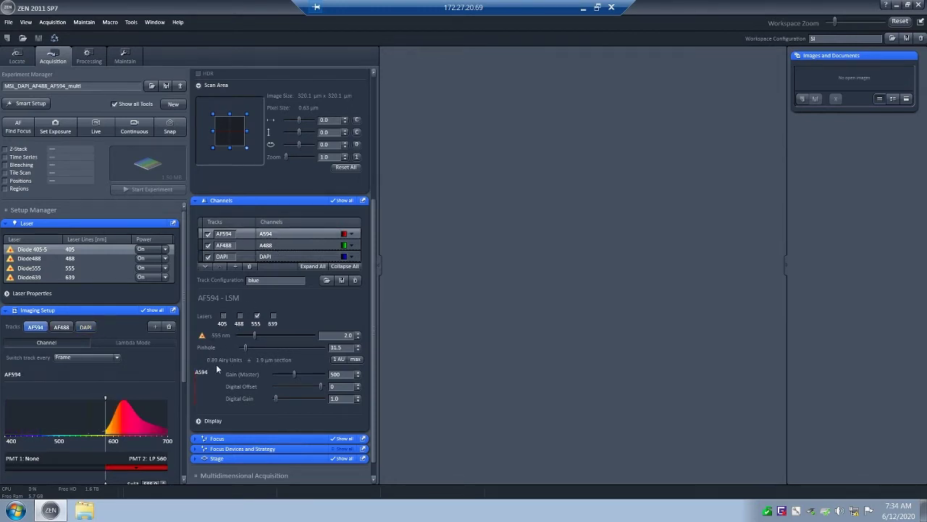
drag(245, 348, 247, 348)
click(337, 347)
Step: Enter a 35.5 pinhole for the DAPI track, then return to the AF594 track settings
click(278, 246)
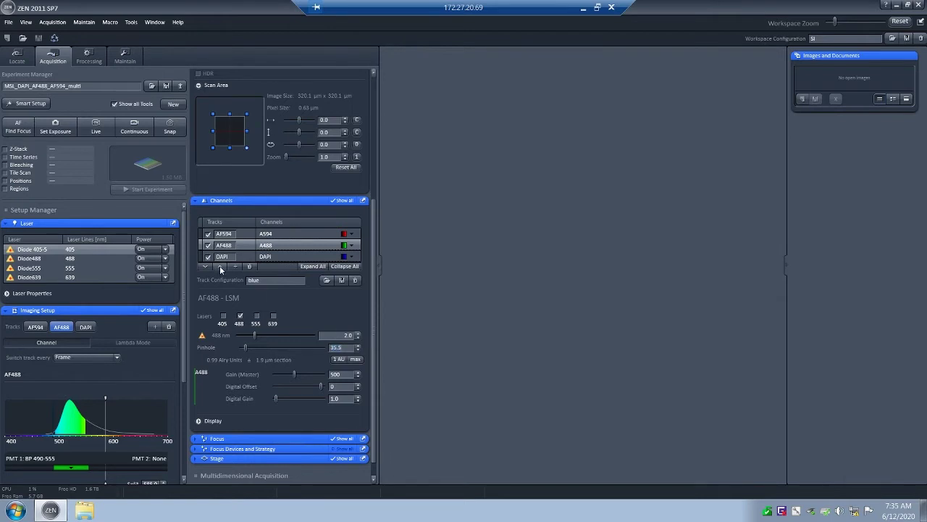
click(274, 259)
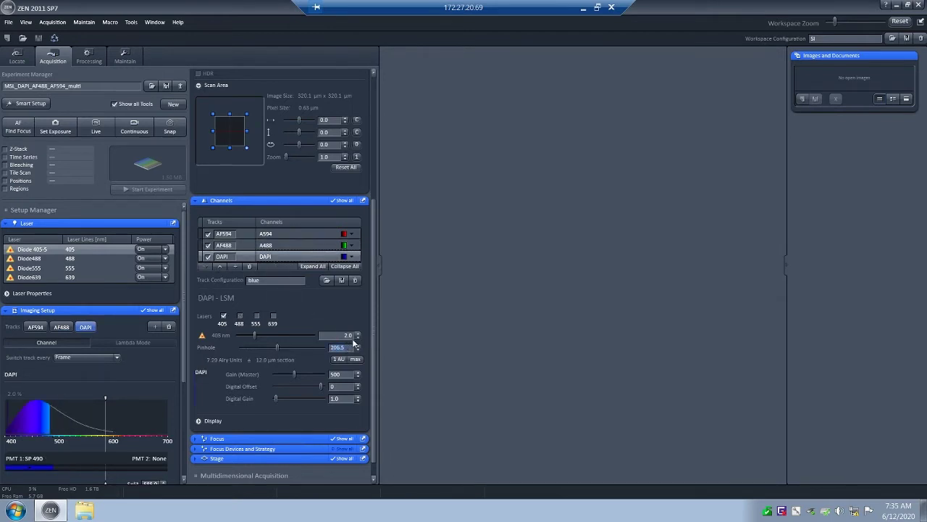
text(35.5)
key(Return)
click(281, 234)
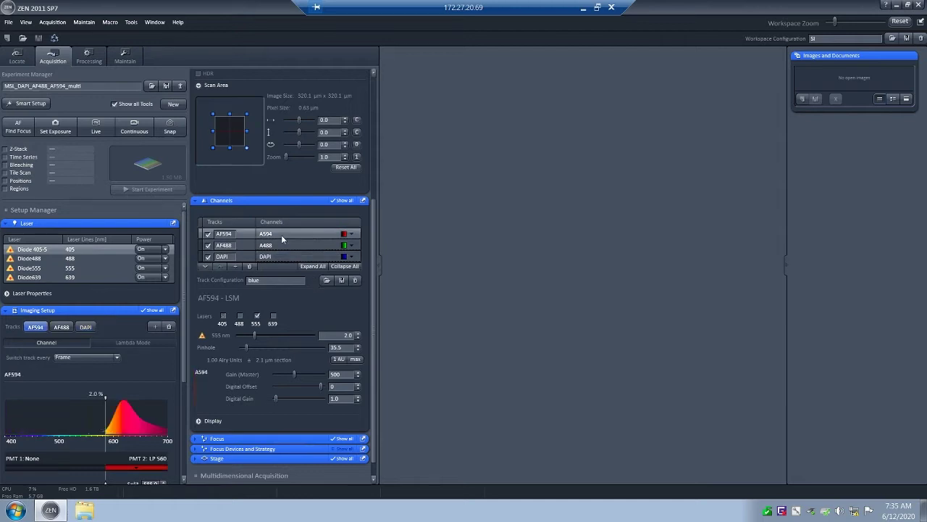
click(897, 6)
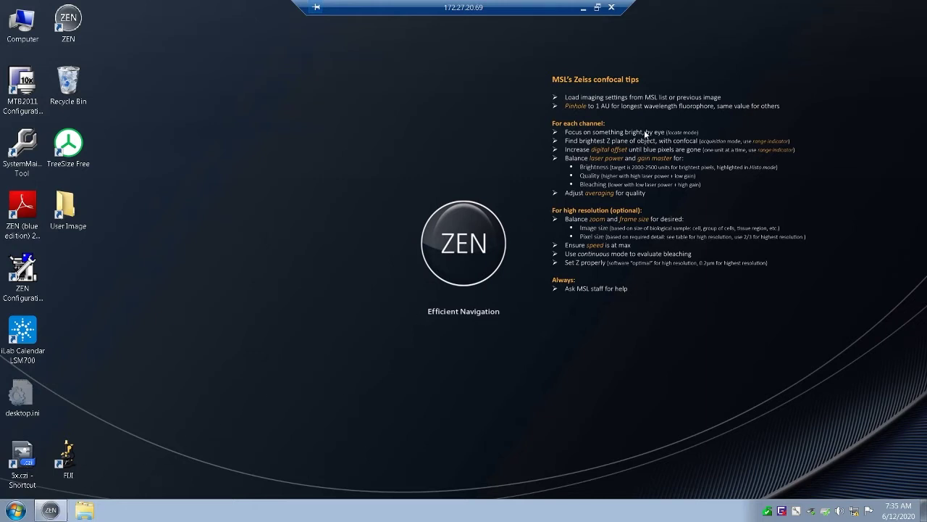
click(51, 510)
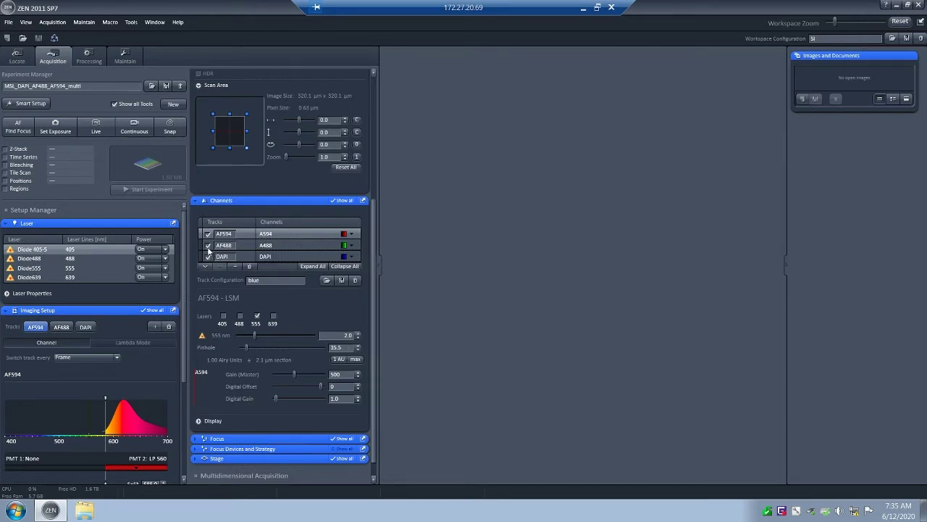
Step: Switch off the AF488 and DAPI tracks and start a Live scan of AF594 only
click(208, 247)
click(209, 257)
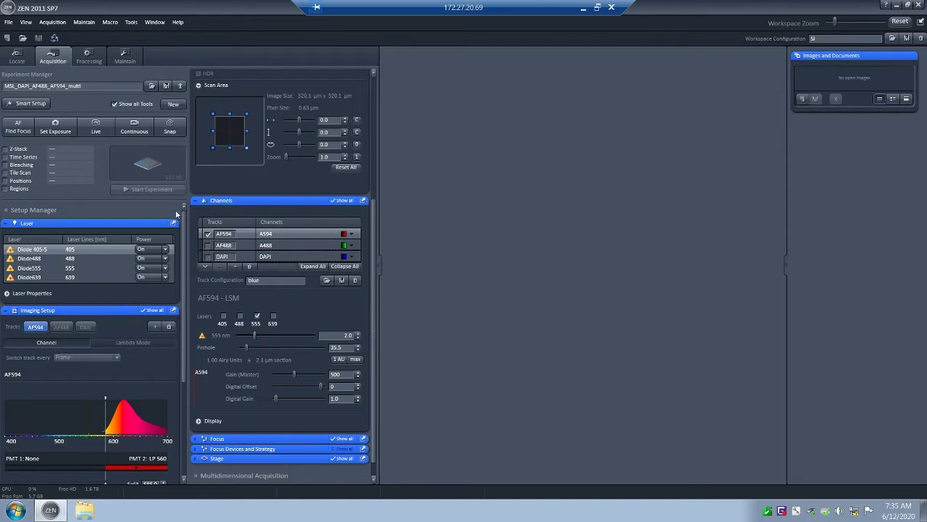
click(101, 132)
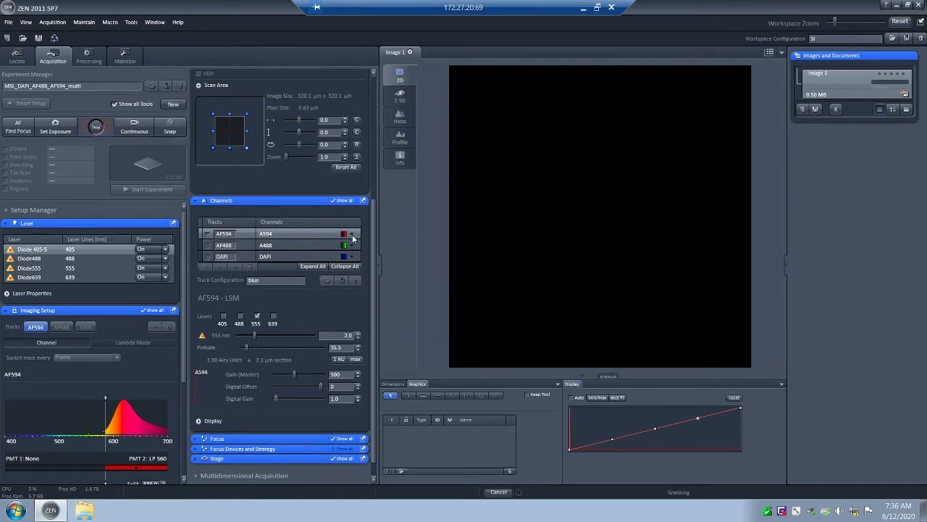
Step: Enable the Range Indicator under Dimensions to colour saturation in the live AF594 image
click(392, 384)
click(464, 467)
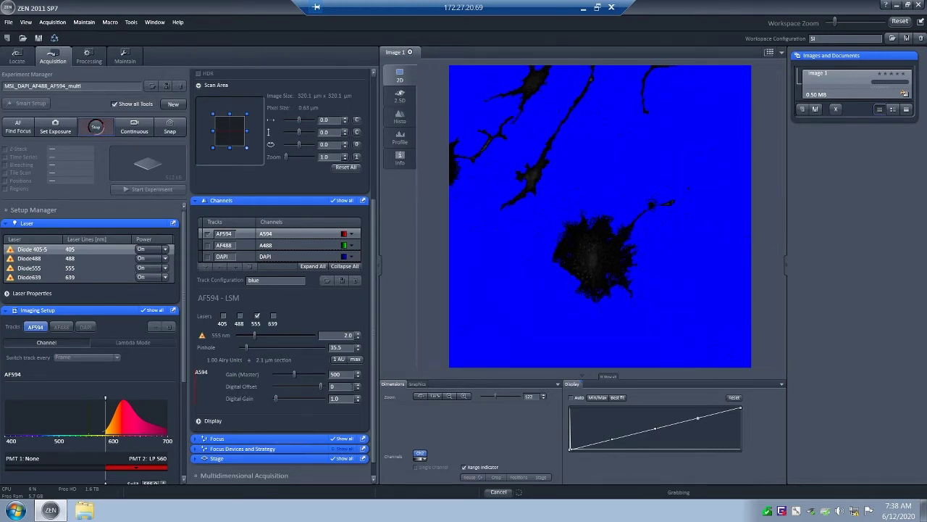
Step: Raise the AF594 digital offset from 0 to 14 to clear the blue background
click(358, 384)
click(358, 385)
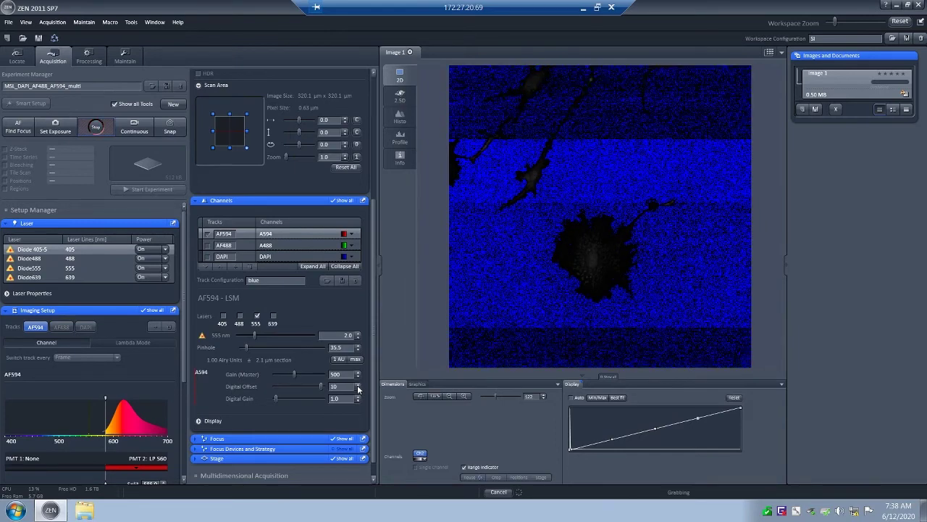
click(358, 386)
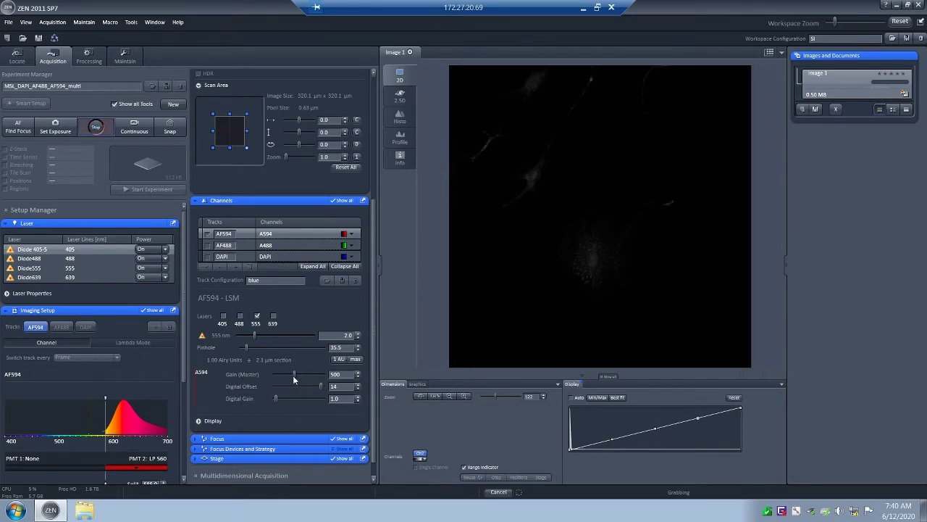
Step: Set the AF594 master gain to 580 and the 555 nm laser power to 2.8
drag(296, 374, 303, 372)
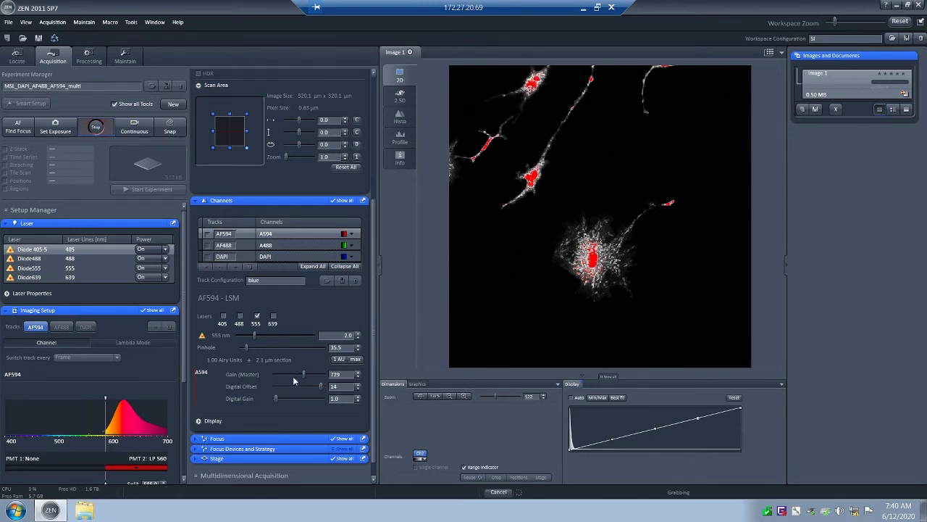
drag(303, 375, 297, 373)
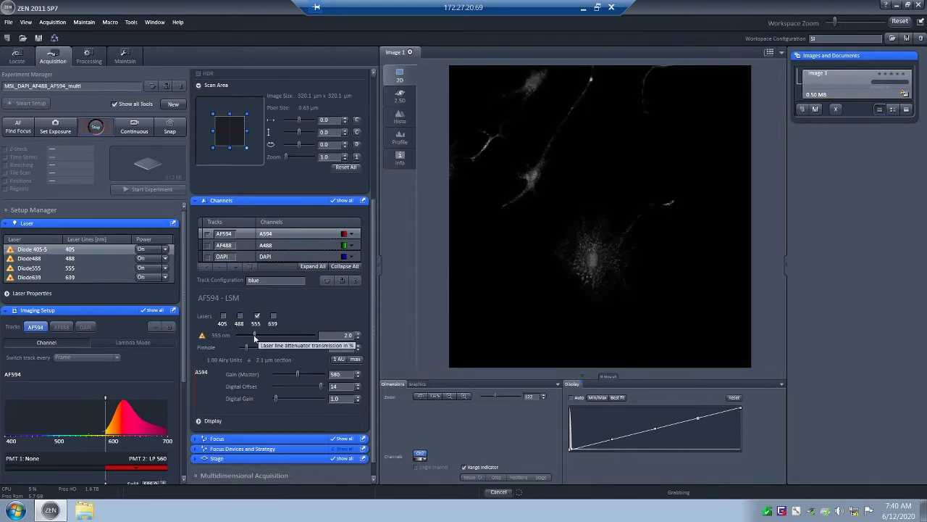
drag(254, 337, 272, 337)
drag(267, 336, 260, 332)
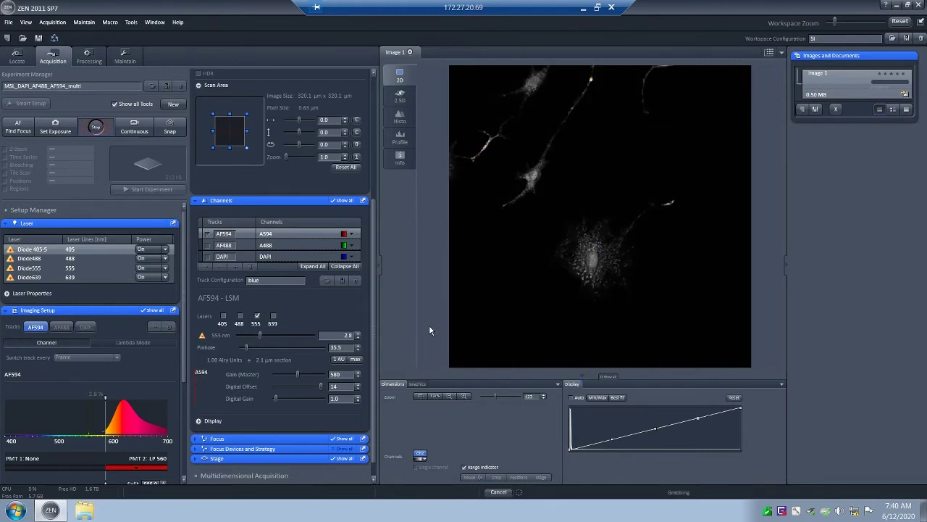
Step: Hide the images list and display panel, then lower the AF594 master gain to 592
click(786, 269)
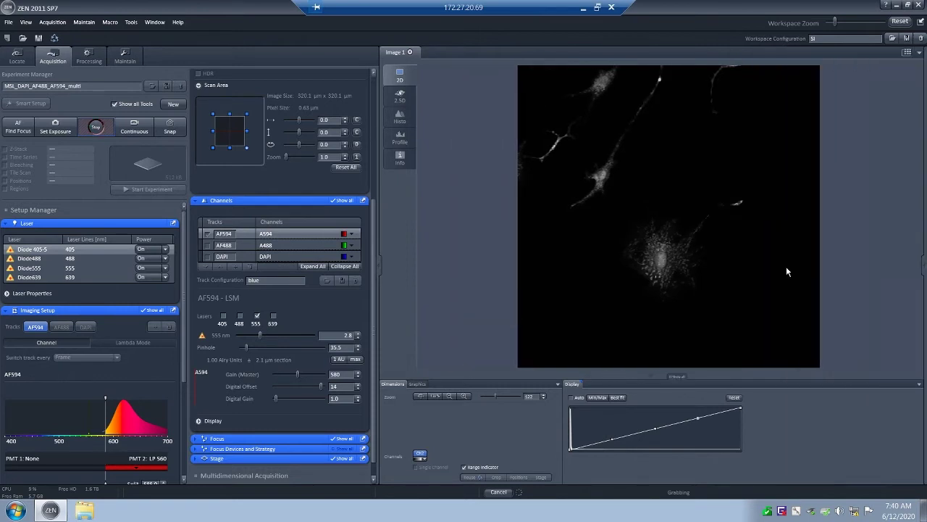
click(651, 378)
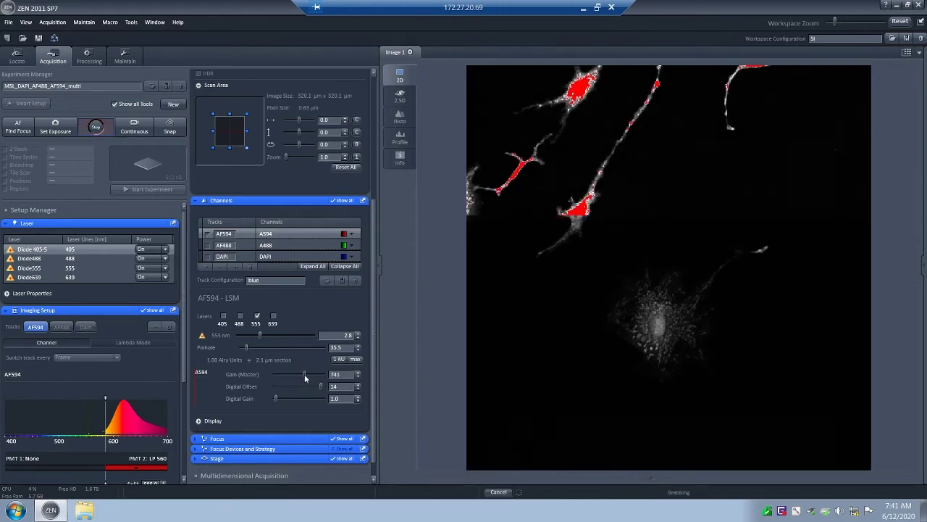
drag(303, 374, 298, 374)
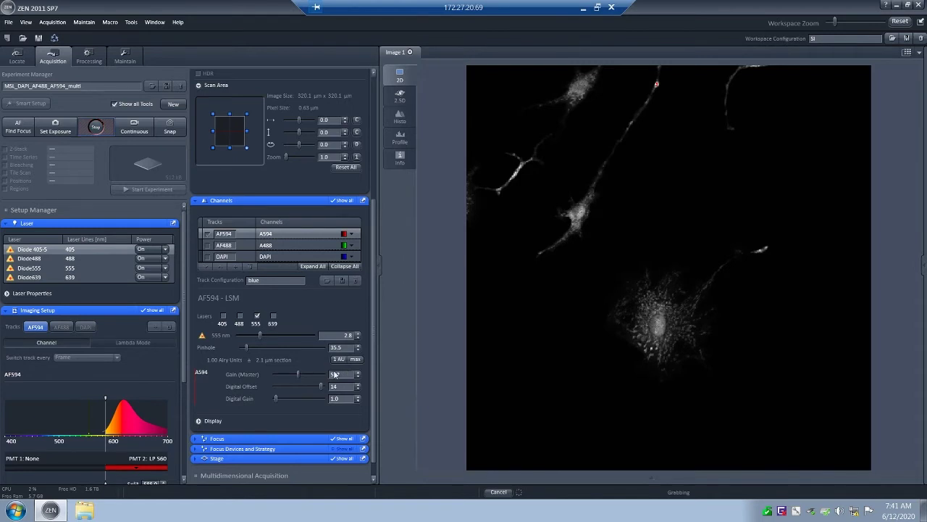
Step: Switch the image view to Histo and widen the image and histogram area
click(653, 480)
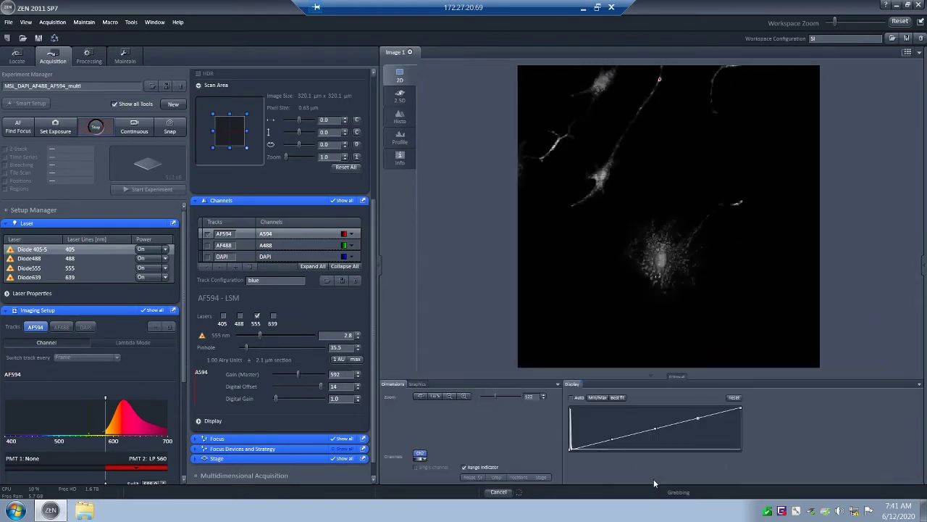
click(400, 118)
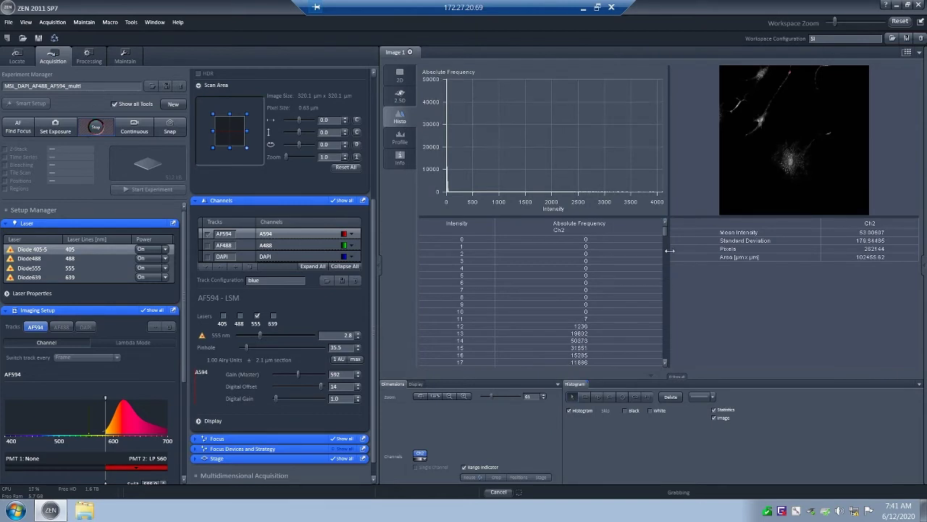
click(659, 376)
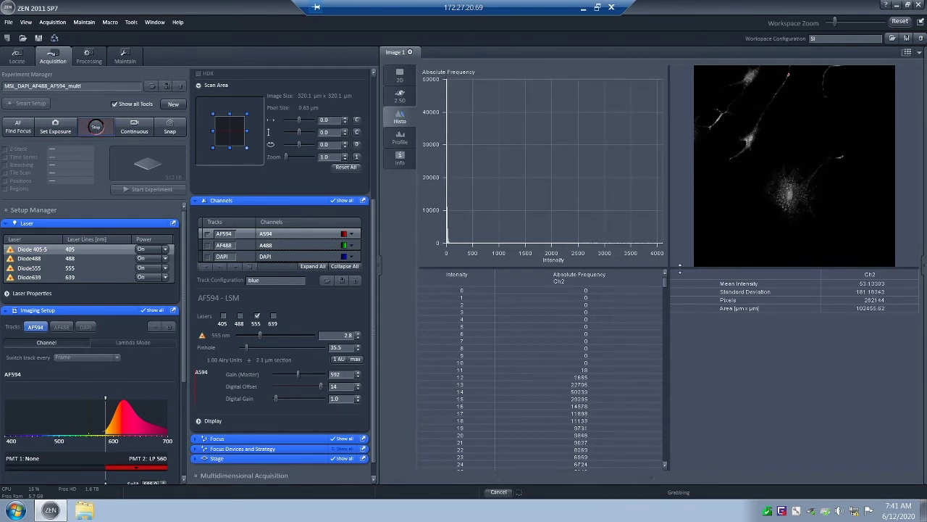
drag(685, 291, 681, 426)
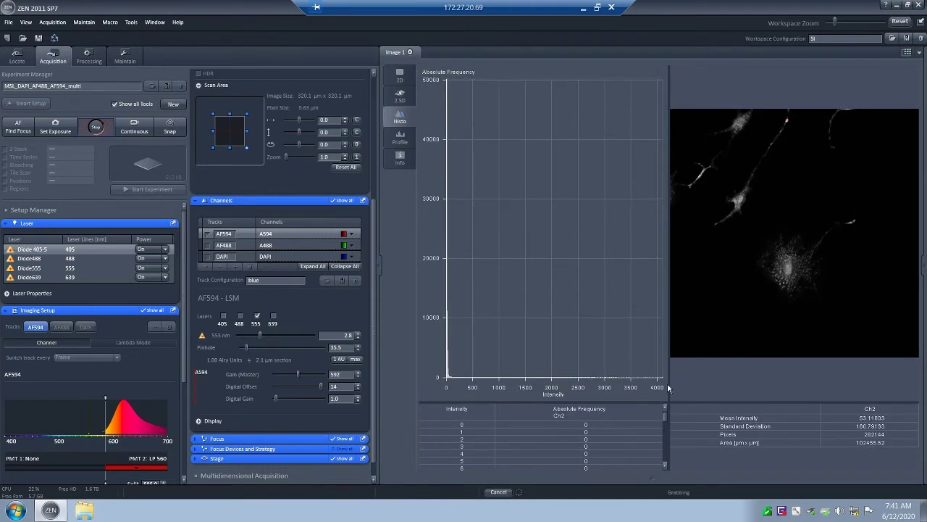
drag(670, 385, 586, 363)
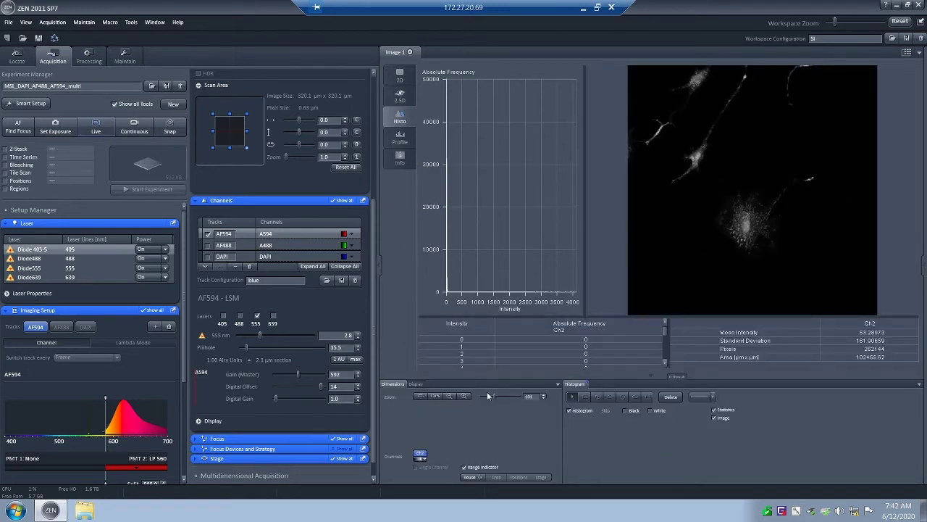
Step: Zoom the snapped image to about 2100 and scroll right to a dark background region
drag(493, 396, 511, 396)
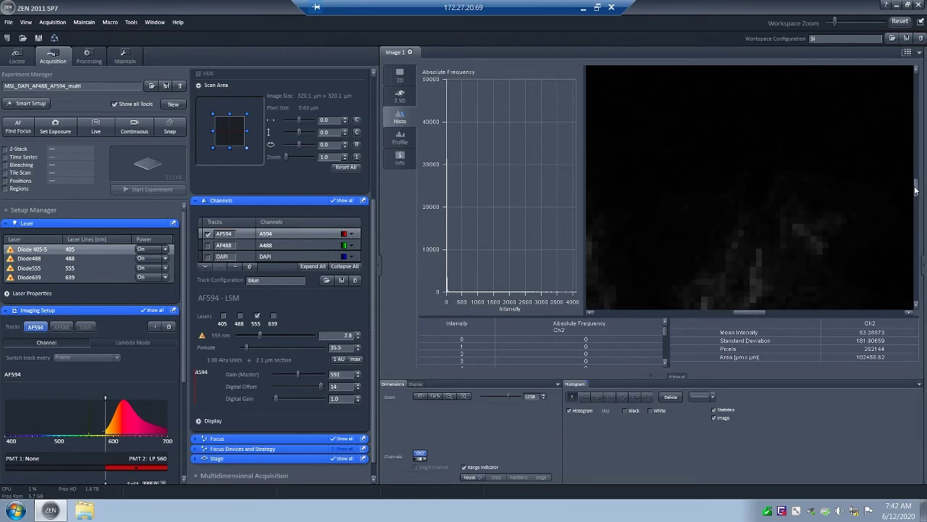
drag(916, 190, 914, 228)
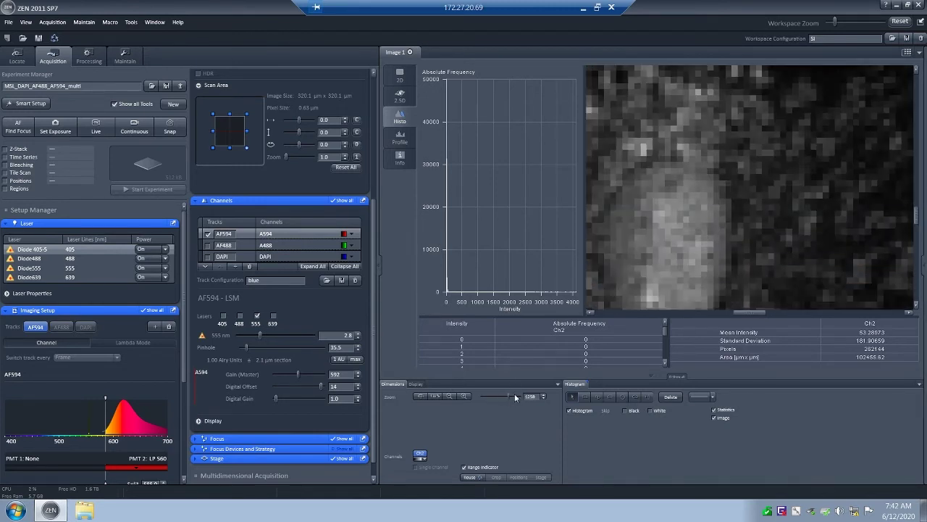
drag(508, 395, 513, 396)
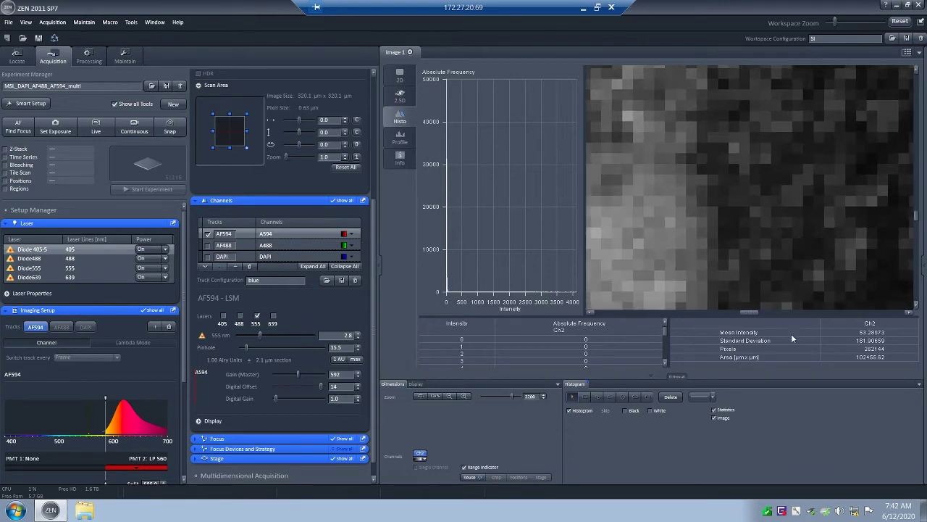
drag(748, 312, 747, 312)
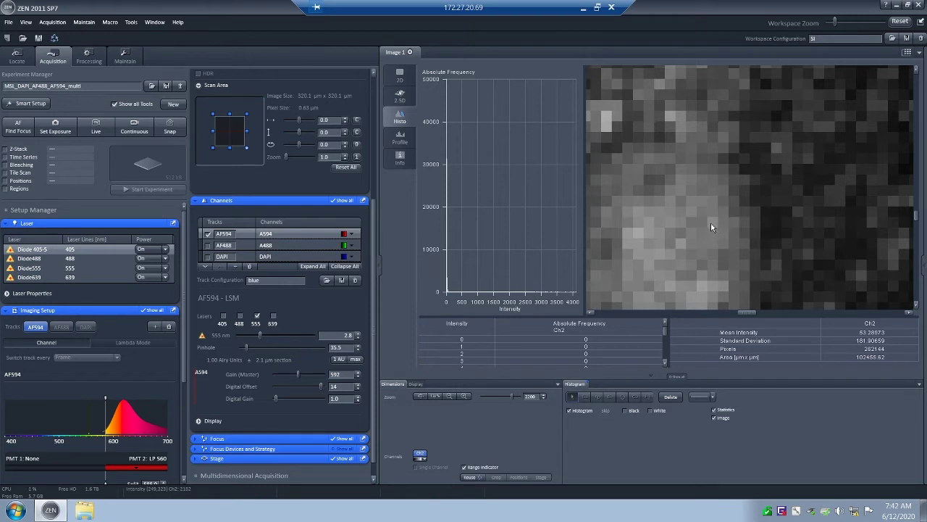
mouse_move(746, 312)
mouse_down()
mouse_move(796, 313)
mouse_move(725, 313)
mouse_move(762, 319)
mouse_up()
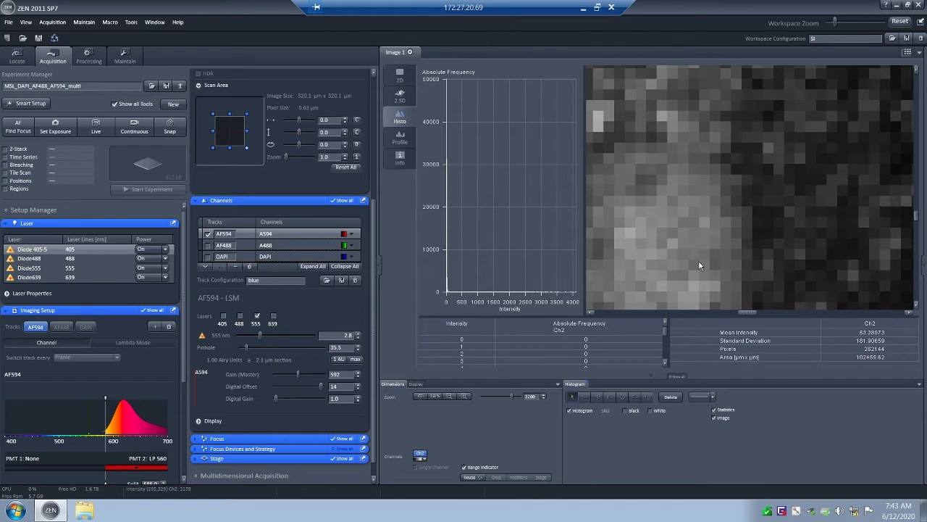
drag(747, 311, 789, 313)
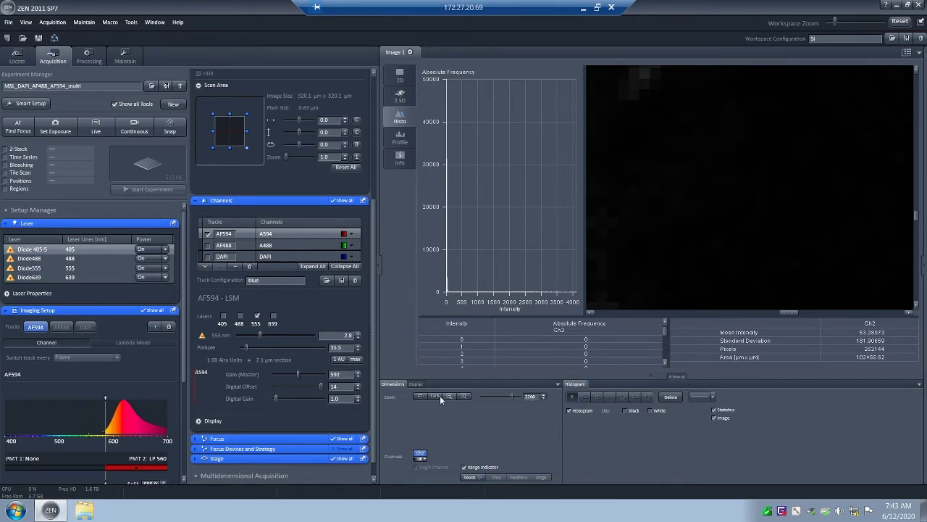
Step: Fit the whole AF594 cell image back into the view
click(421, 396)
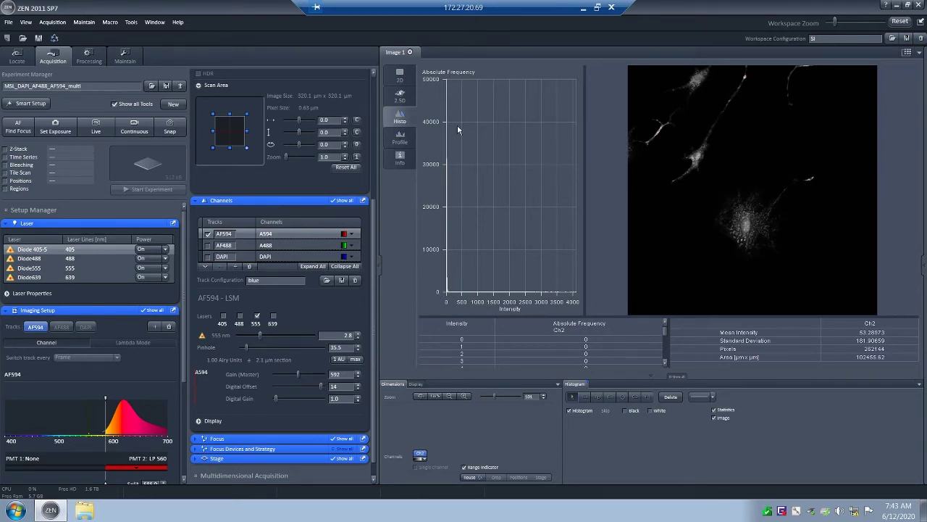
Step: Mark a small rectangle near the image top, then start Live scanning with Range indicator on
click(586, 397)
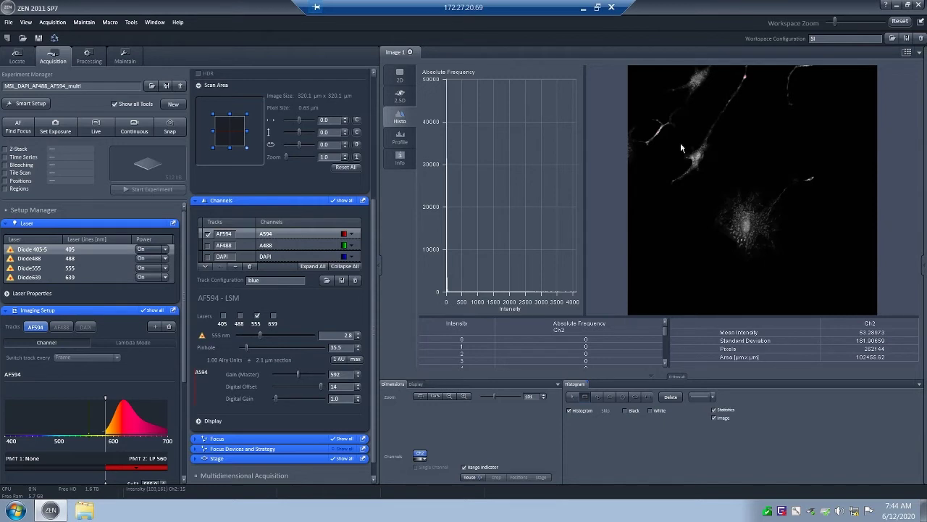
click(743, 75)
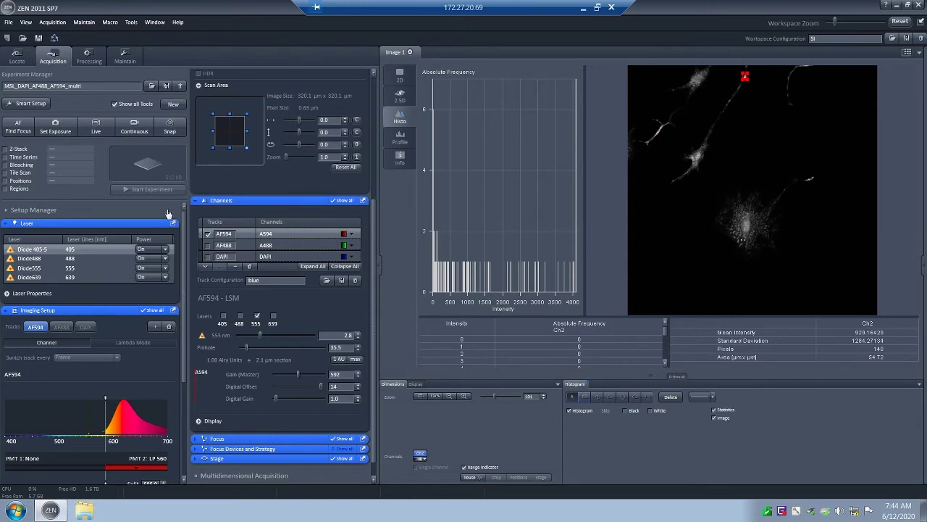
click(95, 127)
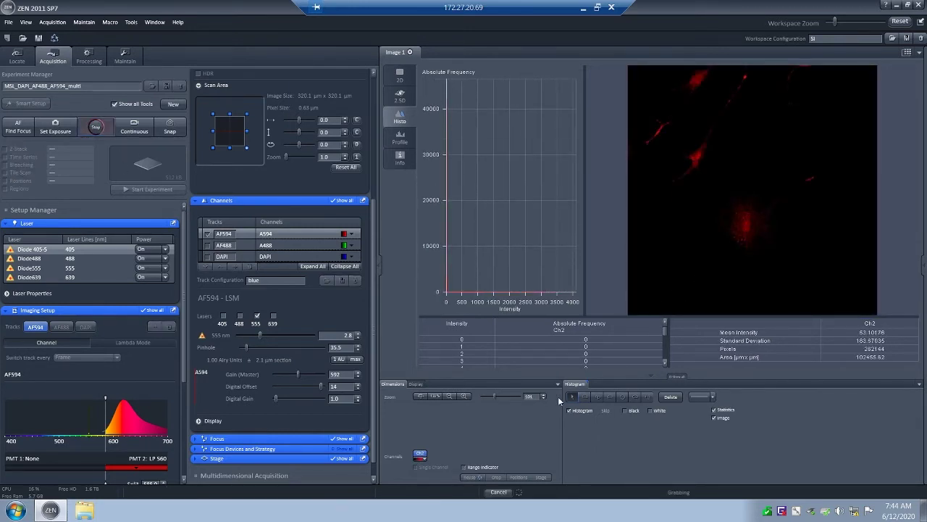
click(475, 467)
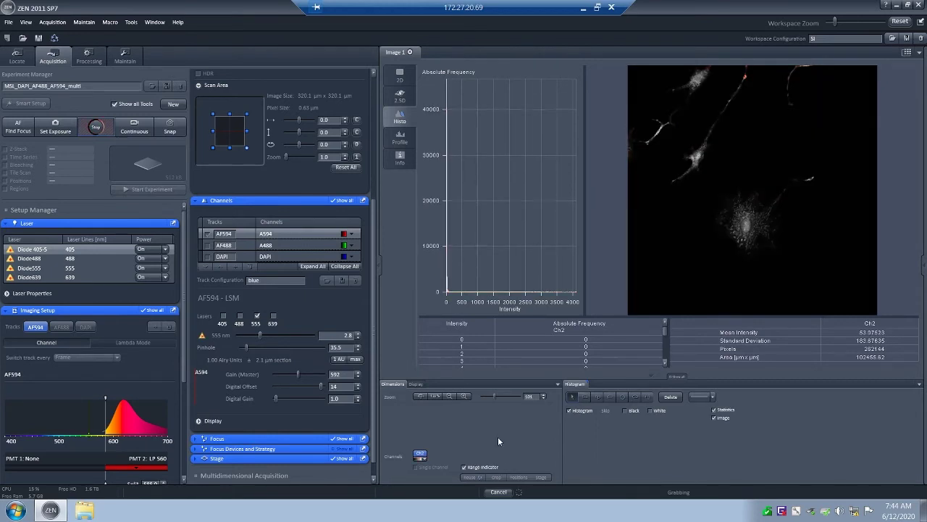
click(586, 398)
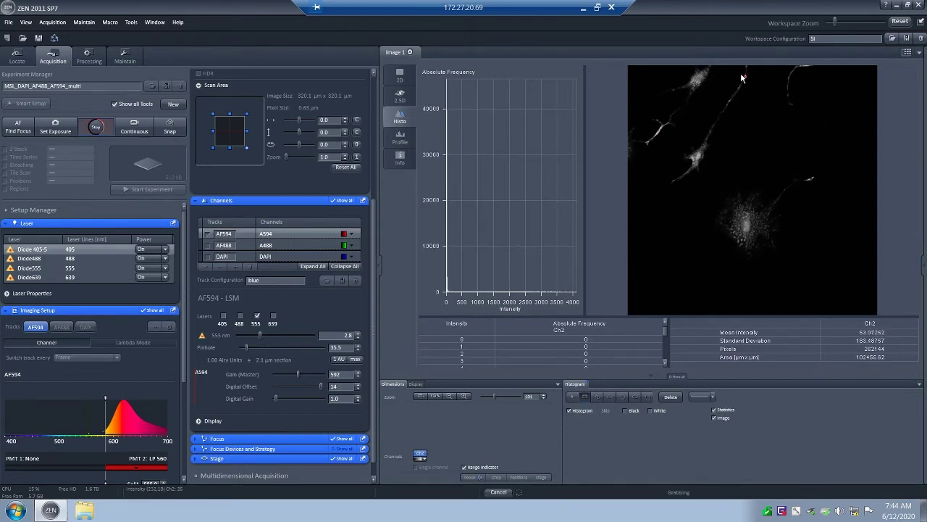
Step: Draw a small 144-pixel rectangle on the bright fibre at the top of the live image
drag(742, 74, 750, 83)
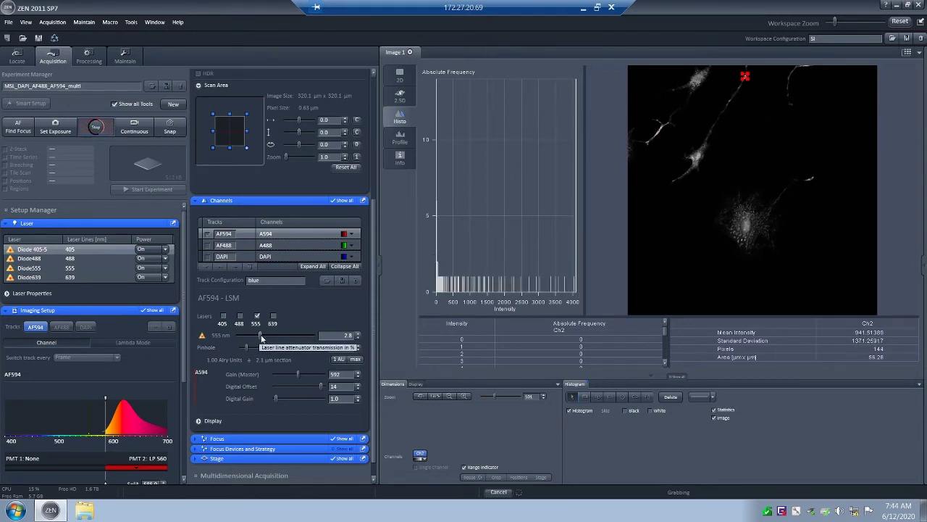
Step: Set the 555 nm laser to 1.8% and the master gain to about 557
drag(262, 339, 249, 336)
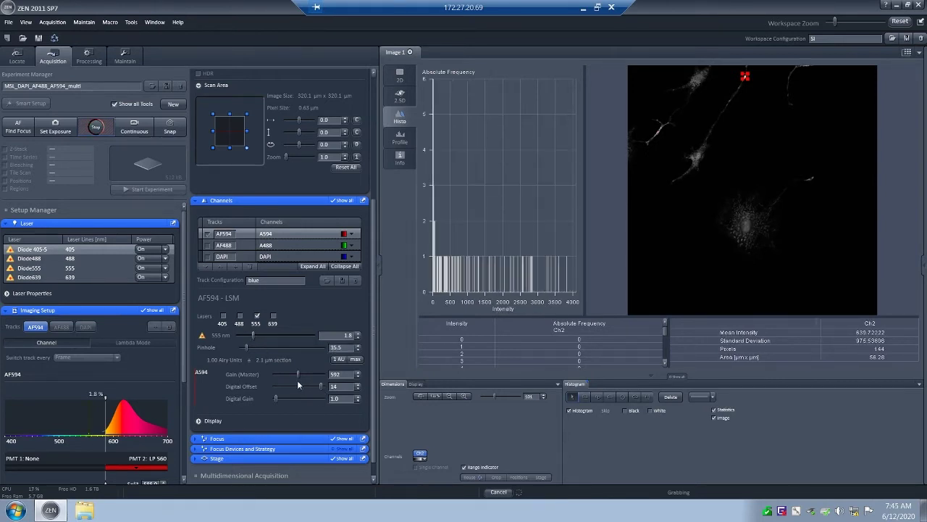
mouse_move(297, 375)
mouse_down()
mouse_move(289, 377)
mouse_move(298, 366)
mouse_up()
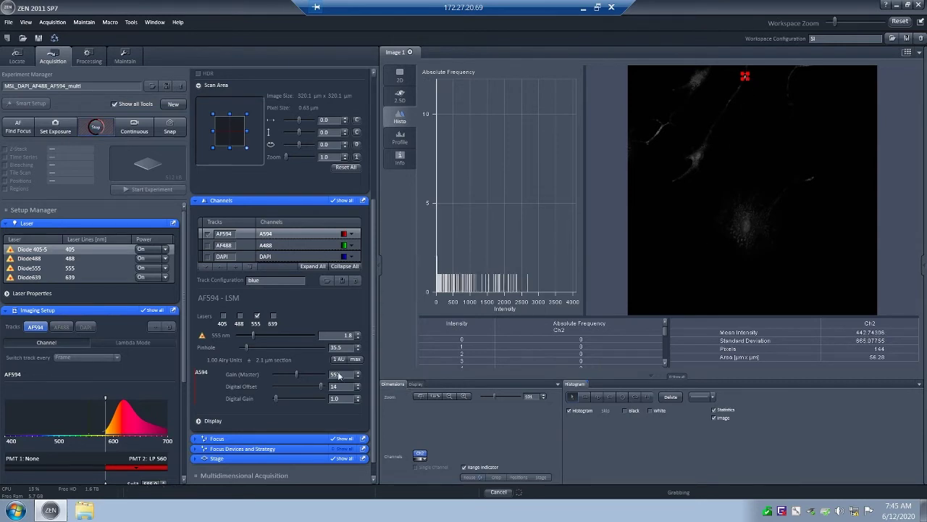
Step: Fine-tune the AF594 master gain with the slider, then type 580 into the gain field
drag(296, 373, 296, 373)
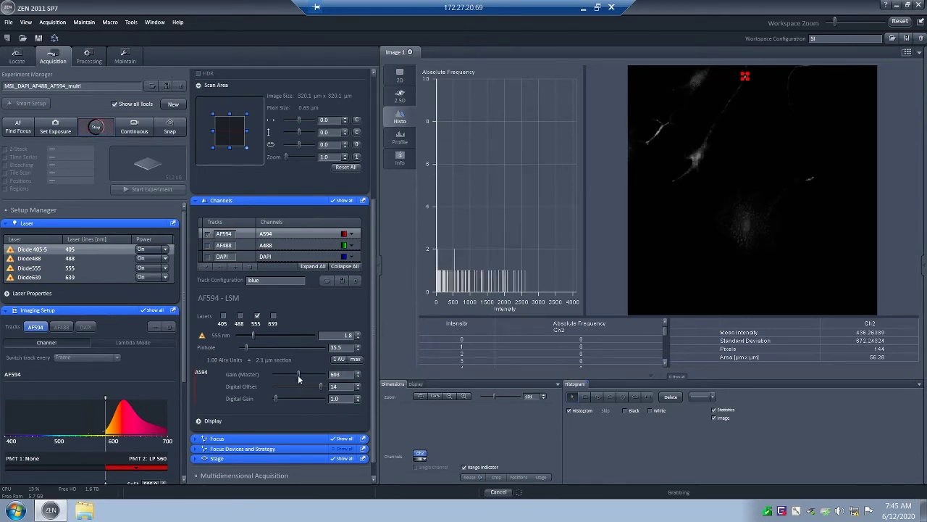
drag(296, 375, 296, 379)
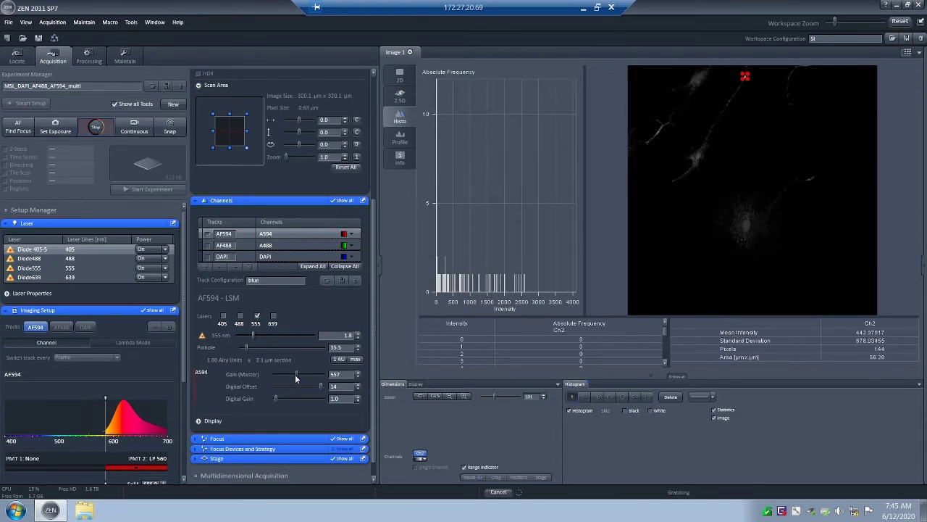
double_click(335, 374)
text(5)
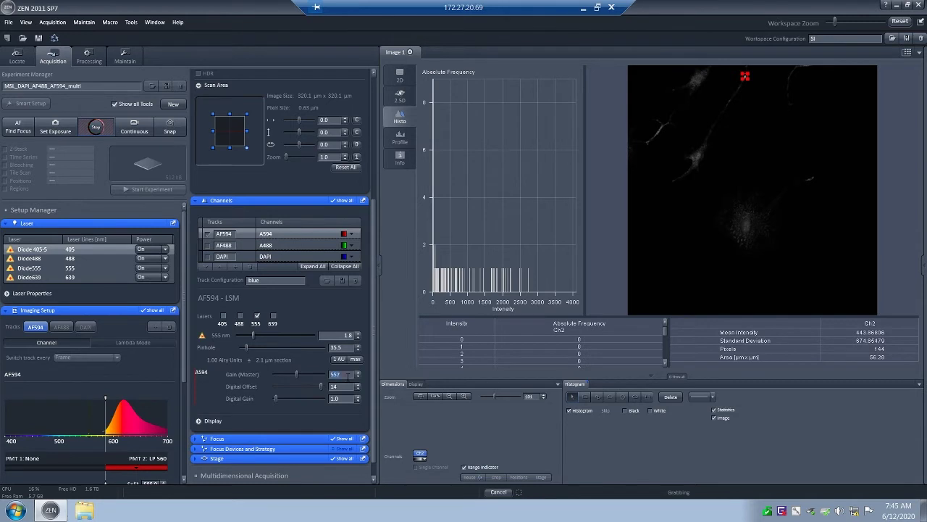
text(8)
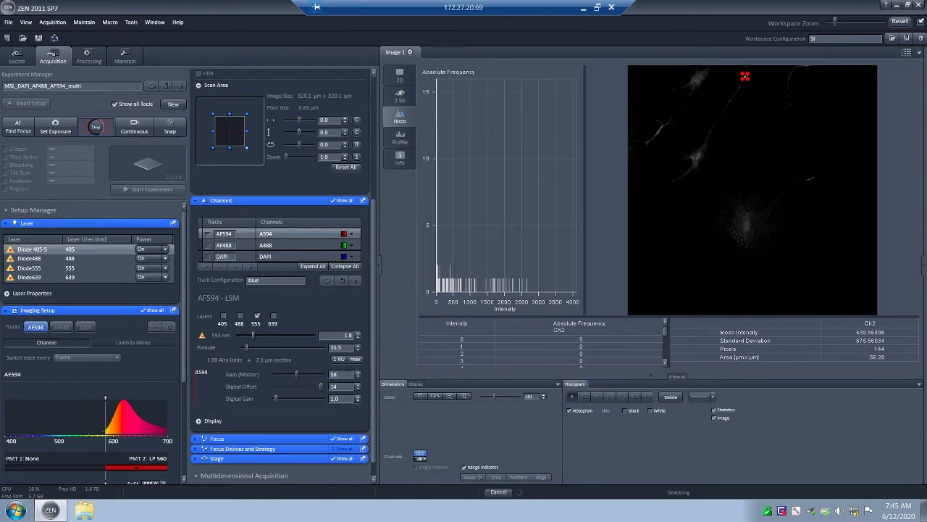
text(0)
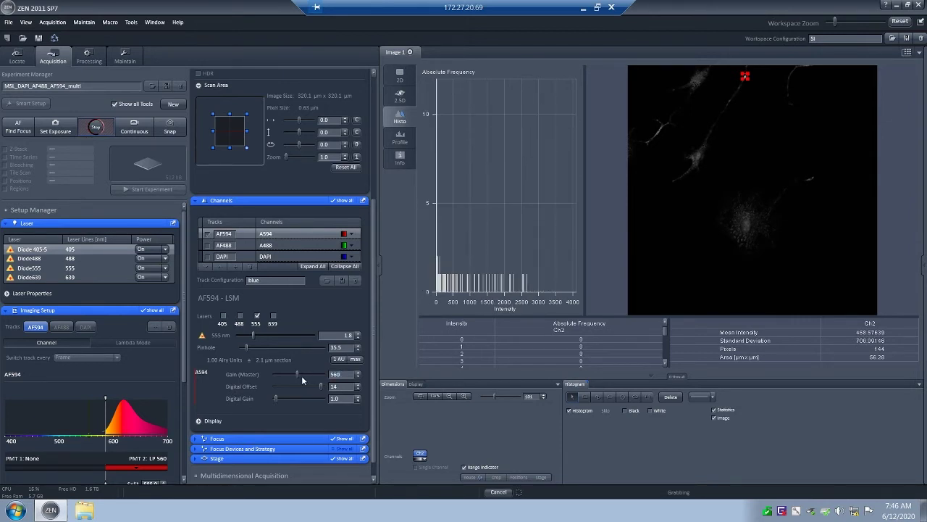
Step: Set the AF594 master gain to 540 with the 555 nm laser at 1.8%
scroll(303, 380, up, 2)
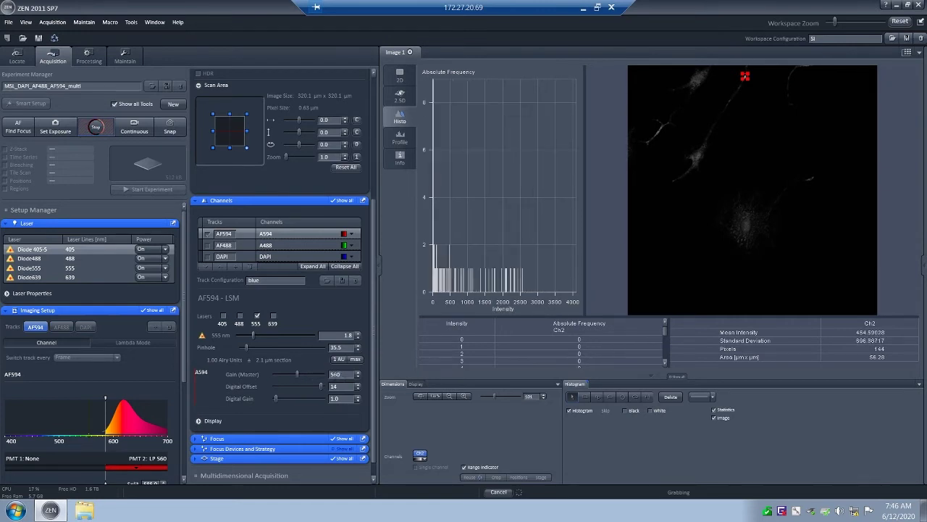
scroll(339, 376, down, 2)
text(50)
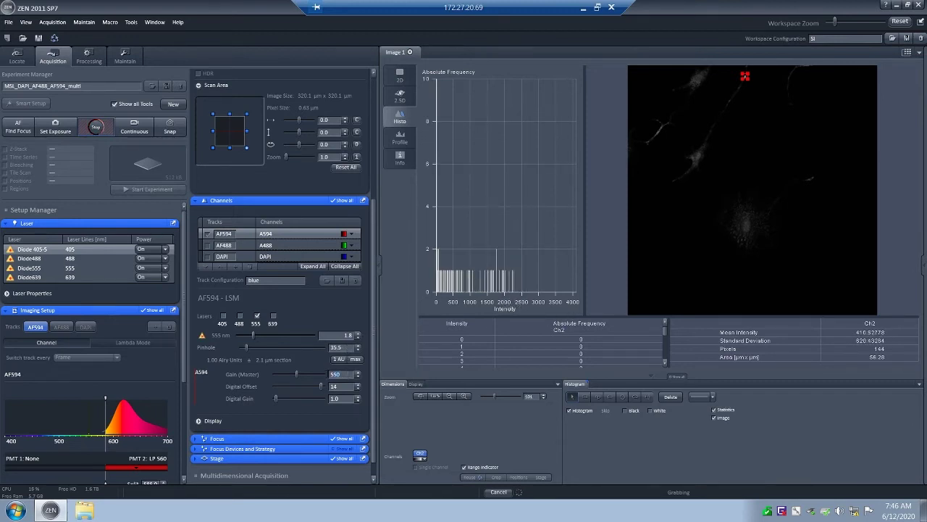
text(54)
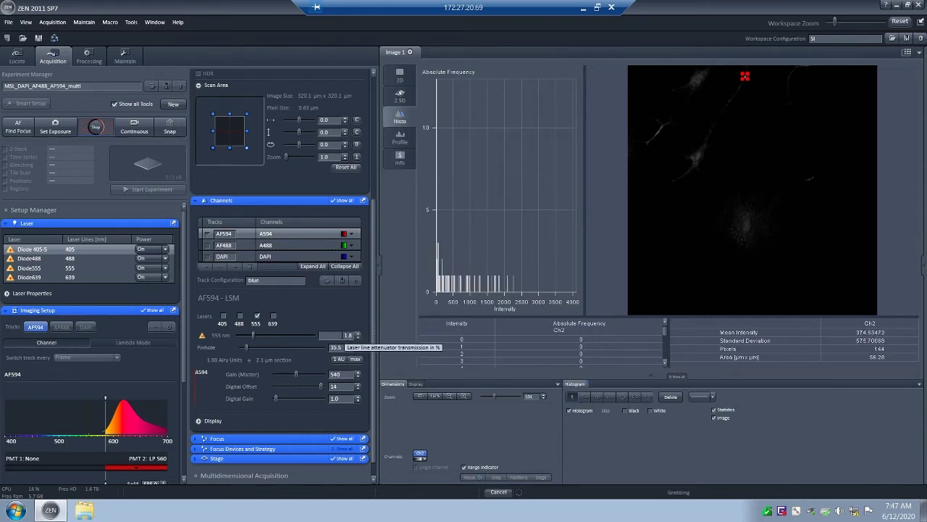
Step: Set the 555 nm laser to 0.3% and raise the AF594 master gain to 700
double_click(349, 335)
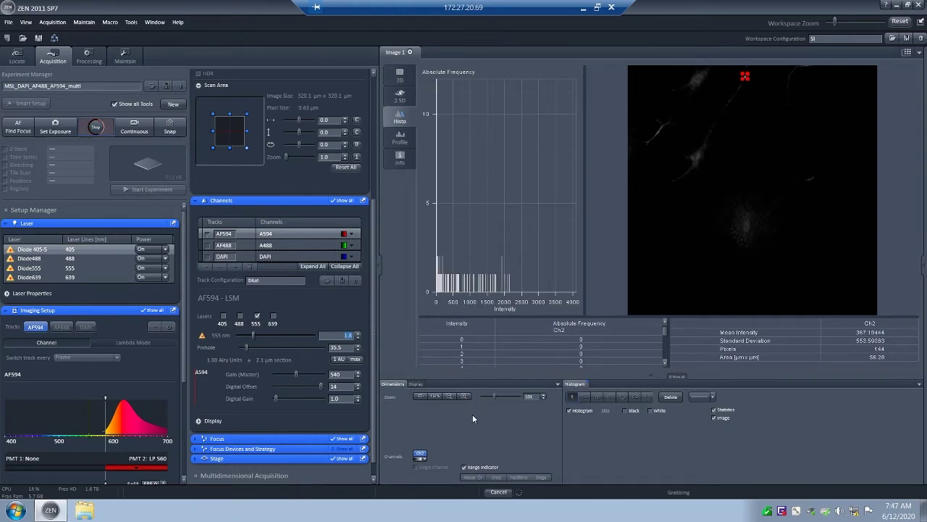
text(0)
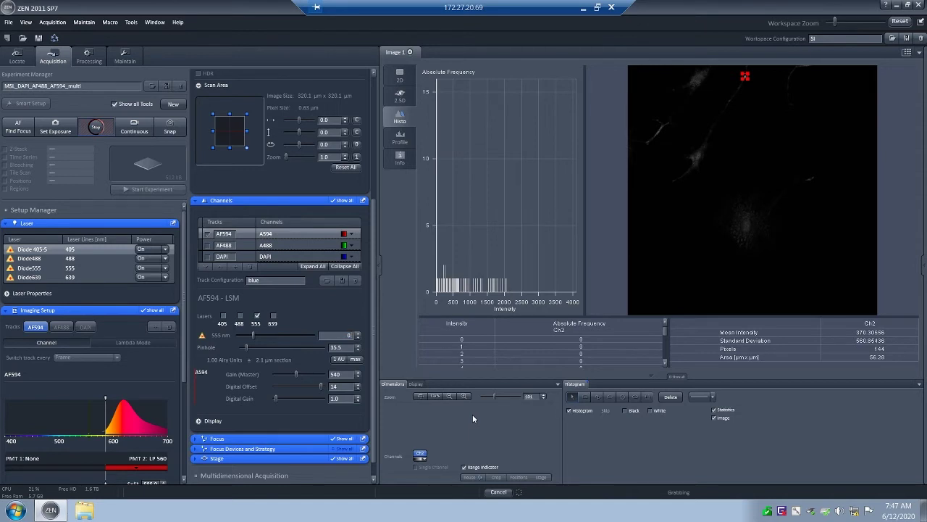
text(0.3)
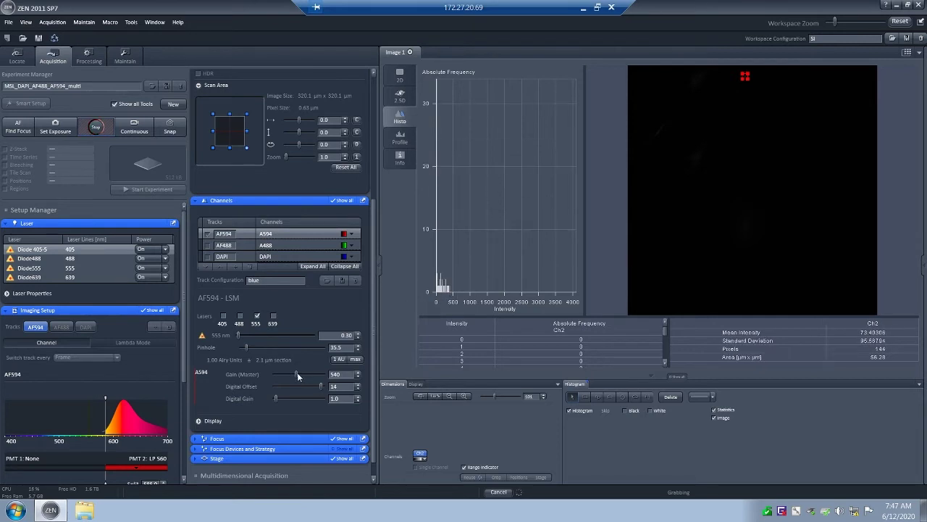
drag(296, 372, 307, 366)
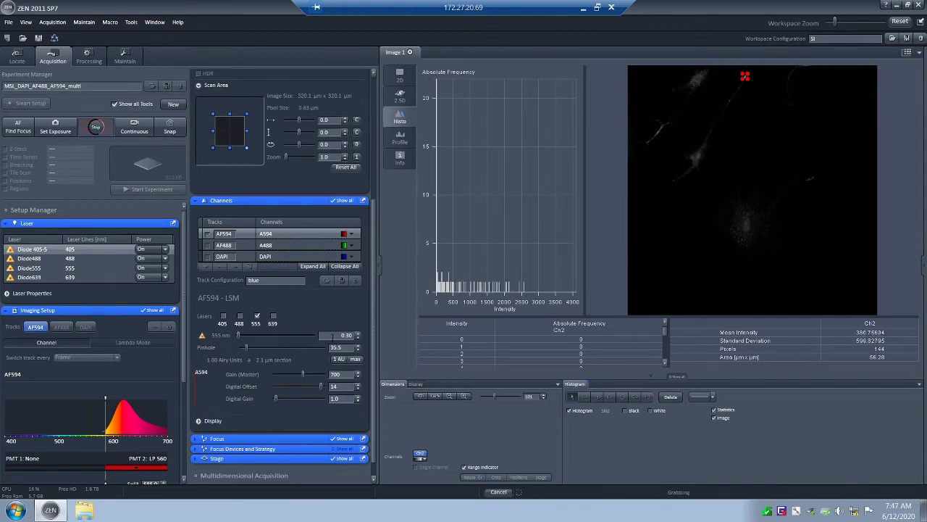
Step: Set the 555 nm laser power to 0.2%
click(357, 338)
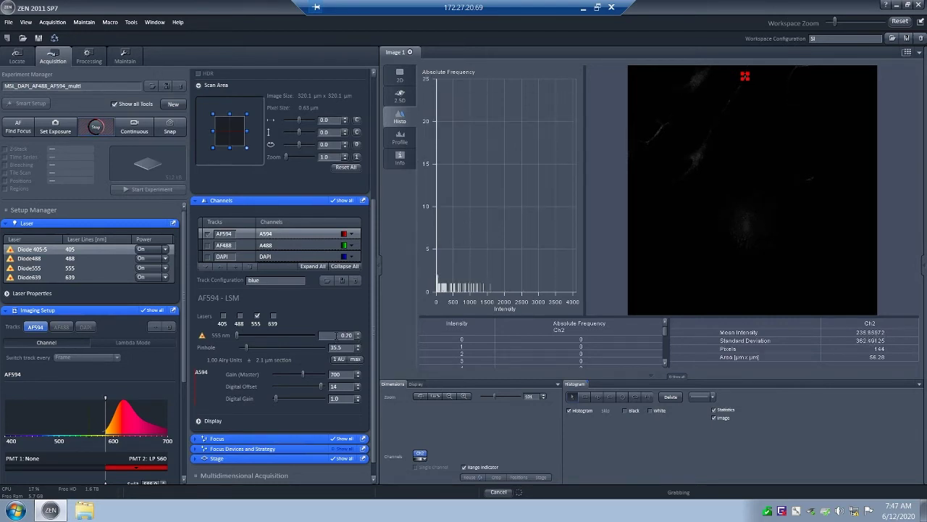
click(357, 338)
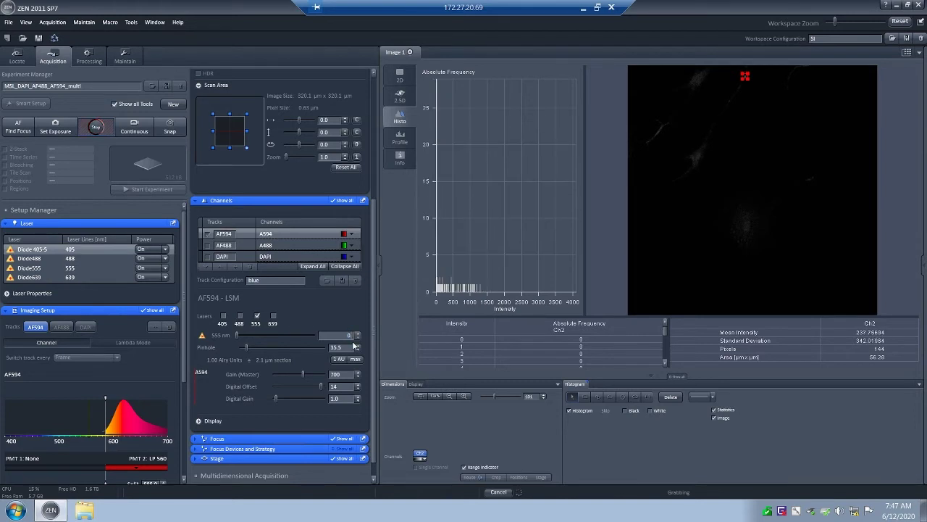
click(357, 333)
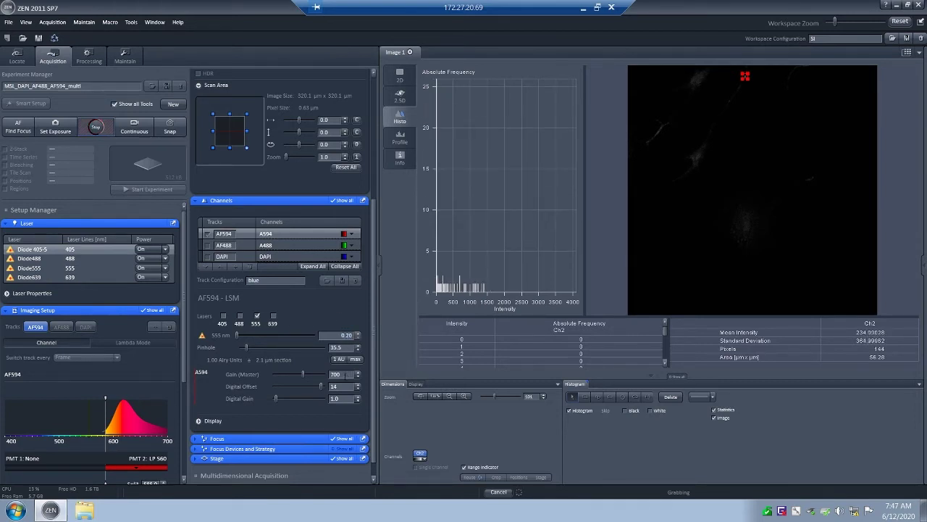
Step: Raise the master gain step by step to 745, then enlarge the live image
click(357, 373)
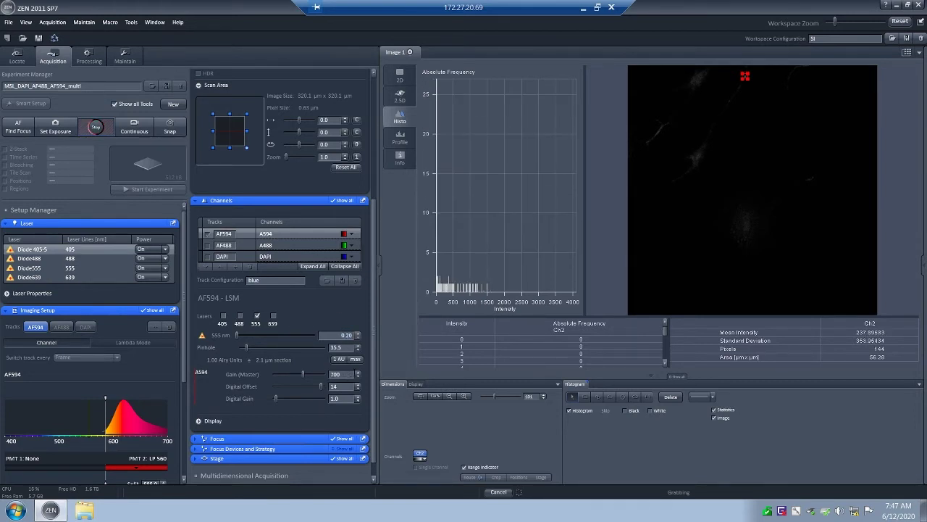
click(359, 373)
click(358, 372)
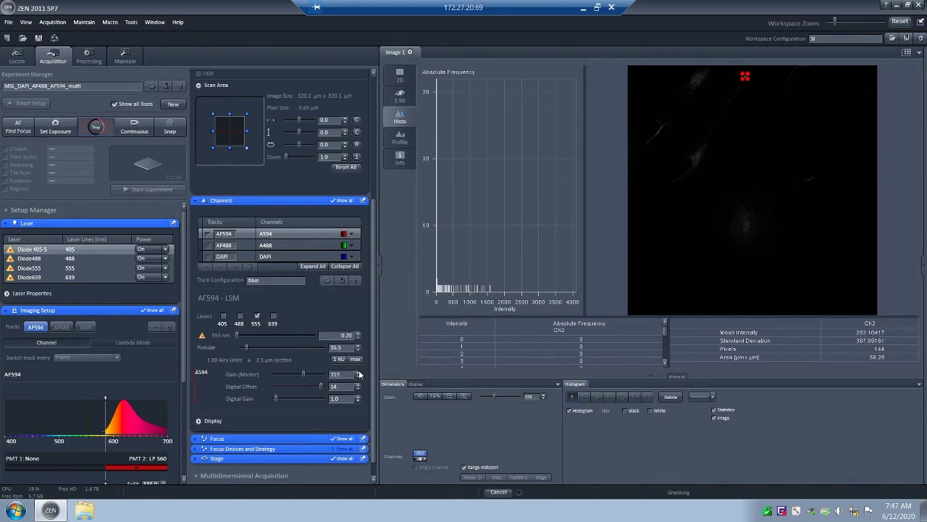
click(358, 373)
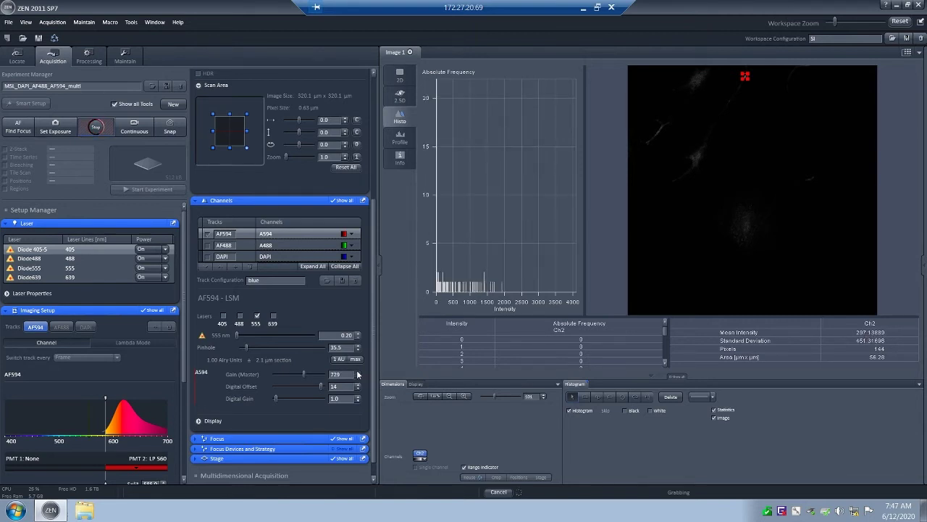
click(358, 373)
click(358, 373)
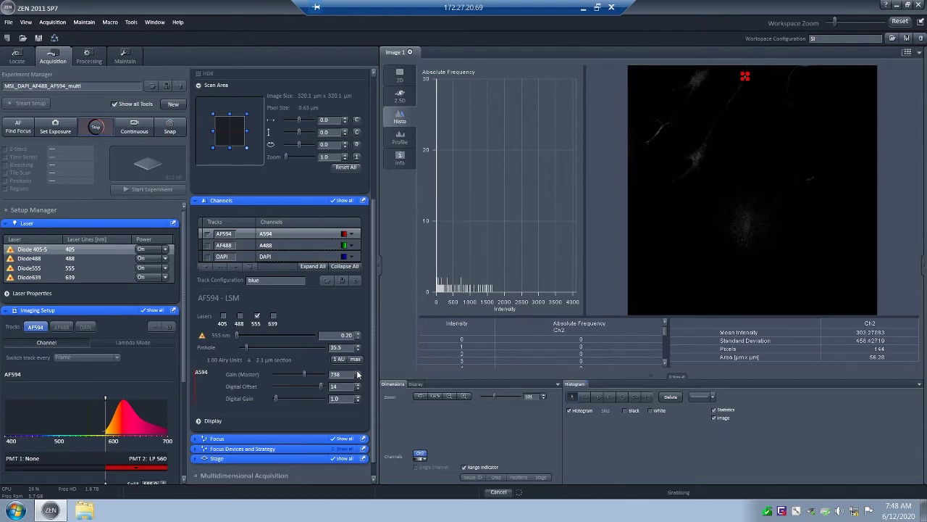
click(358, 372)
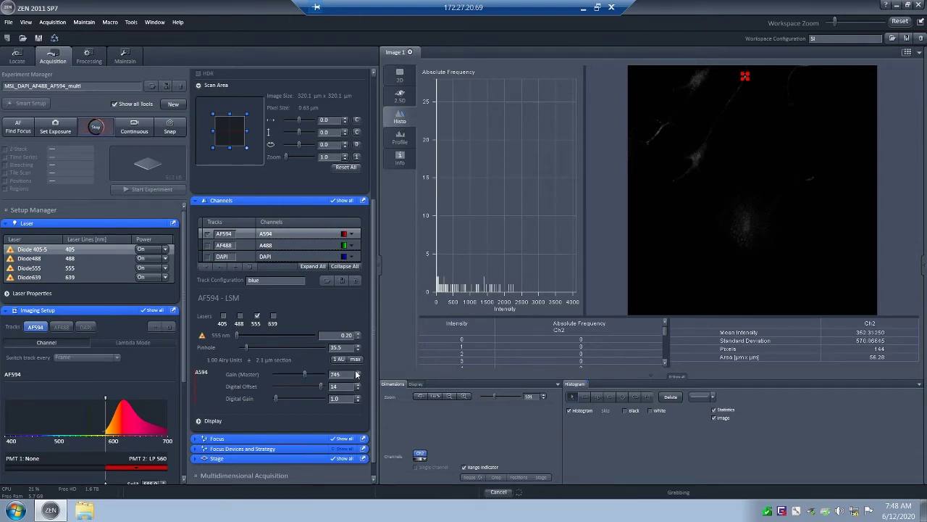
click(497, 396)
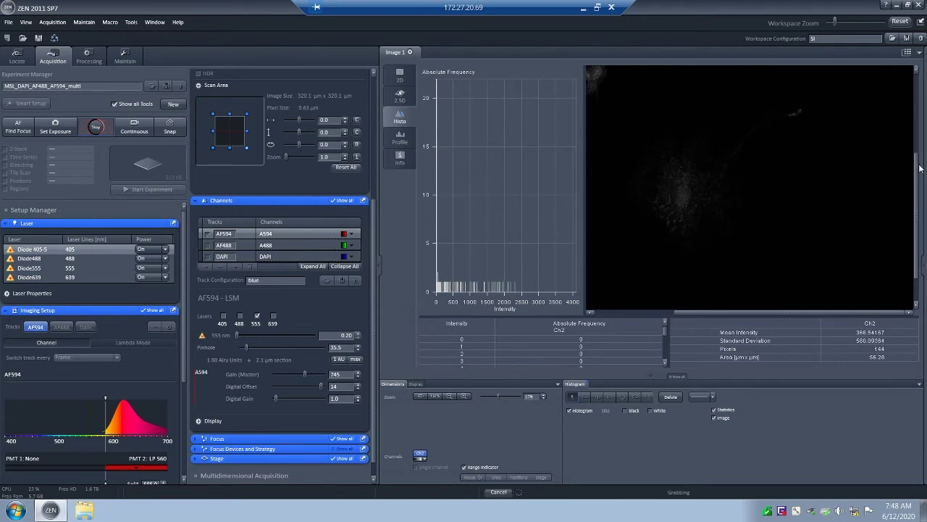
Step: Pan across the zoomed image and enter a master gain of 550
drag(735, 312, 650, 312)
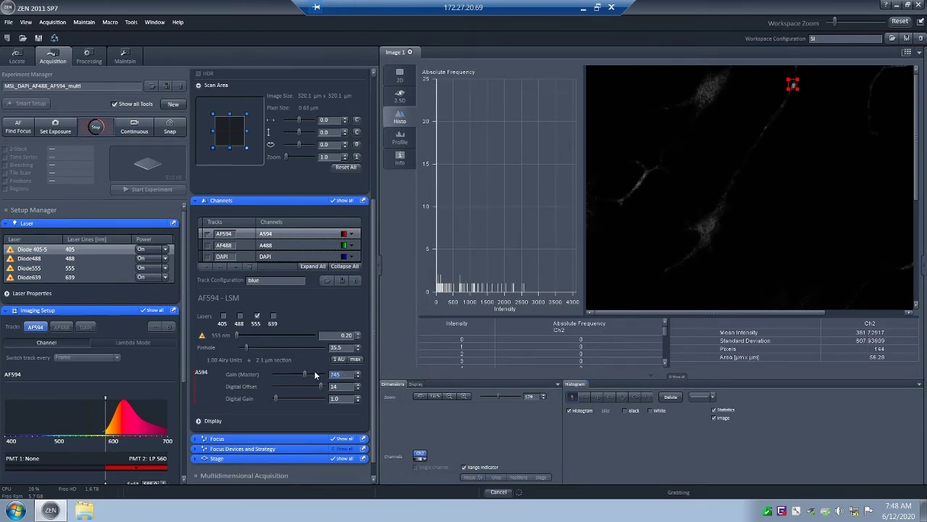
text(550)
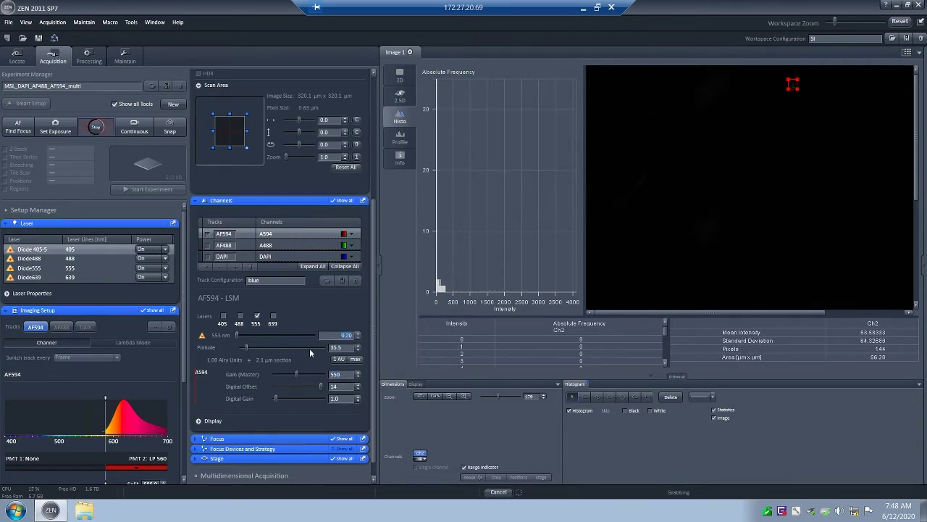
text(2)
Step: Commit a 555 nm laser power of 2.0%, then step it down toward 1.5%
key(Return)
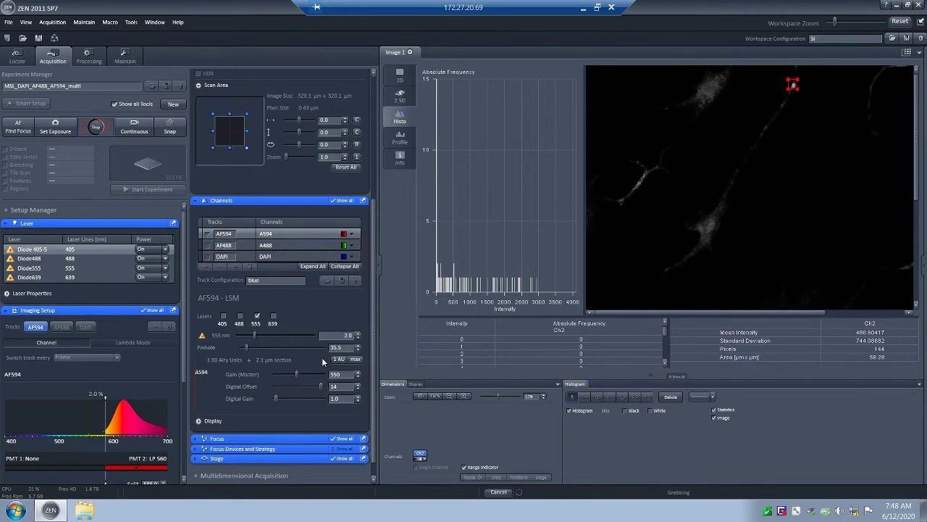
click(358, 338)
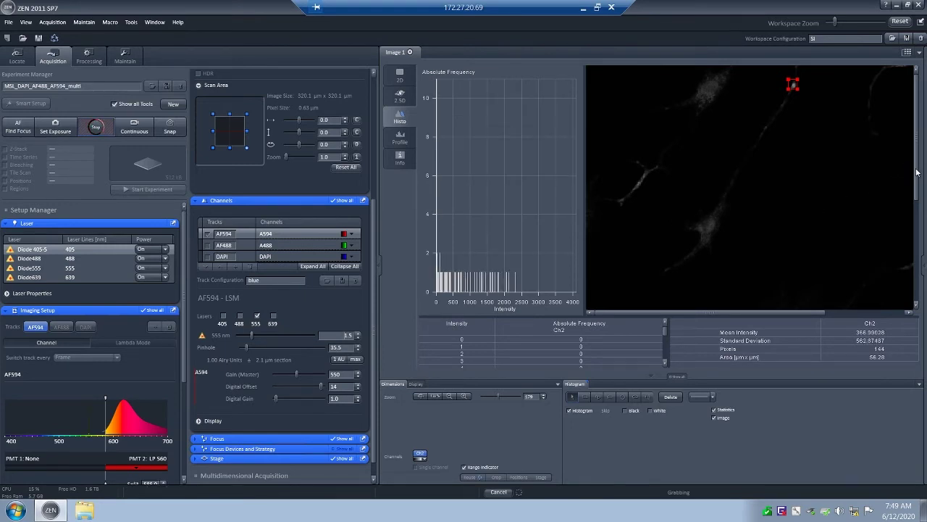
Step: Set the master gain to 500
drag(916, 170, 914, 244)
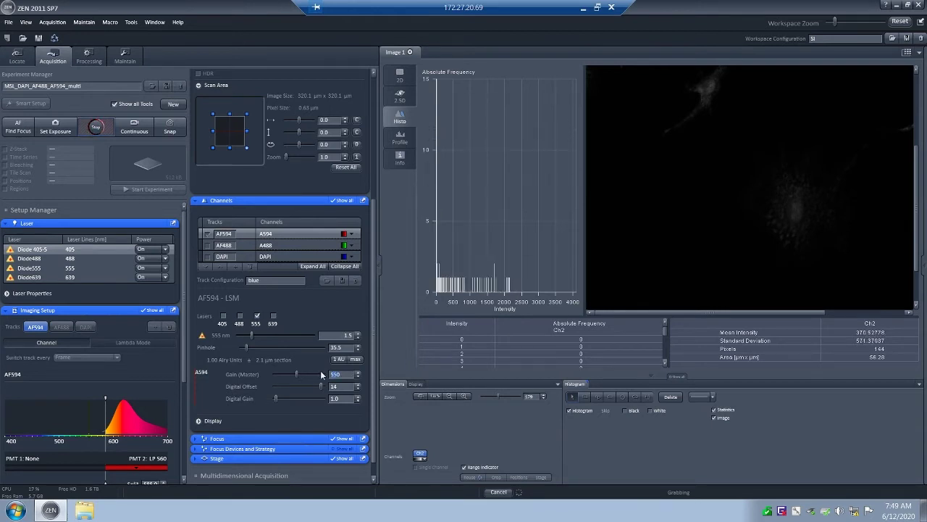
text(00)
key(Return)
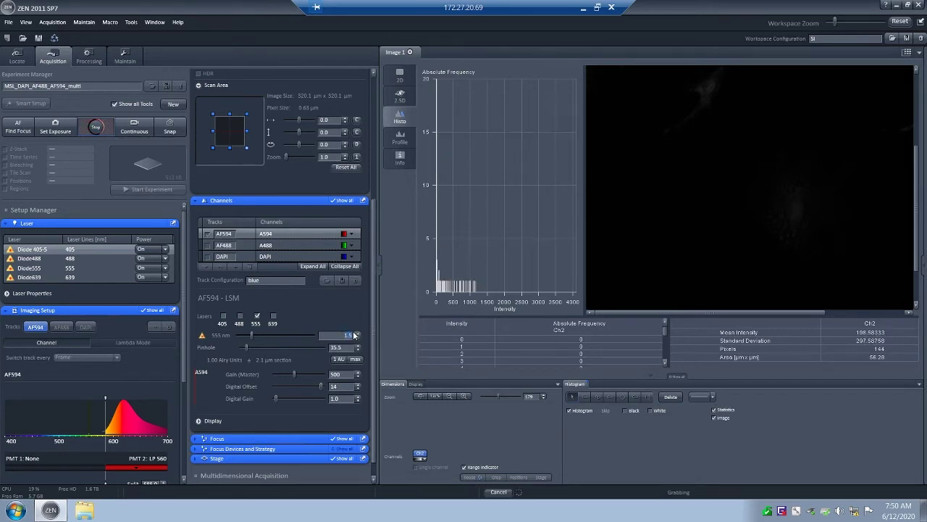
Step: Raise the 555 nm laser power to 3.0% and minimize the ZEN window
text(3)
key(Return)
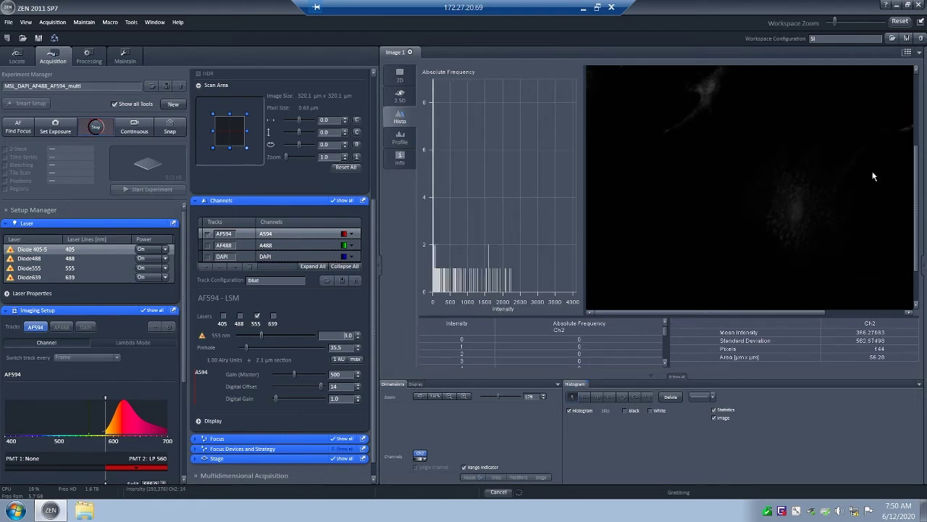
click(896, 4)
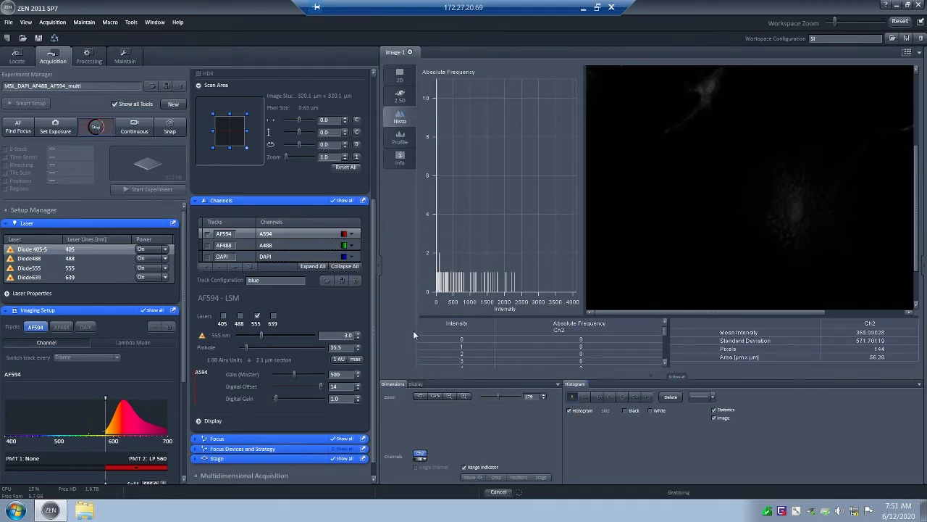
Step: Enter 0.20 for the 555 nm laser and drag the master gain up to 741
click(350, 335)
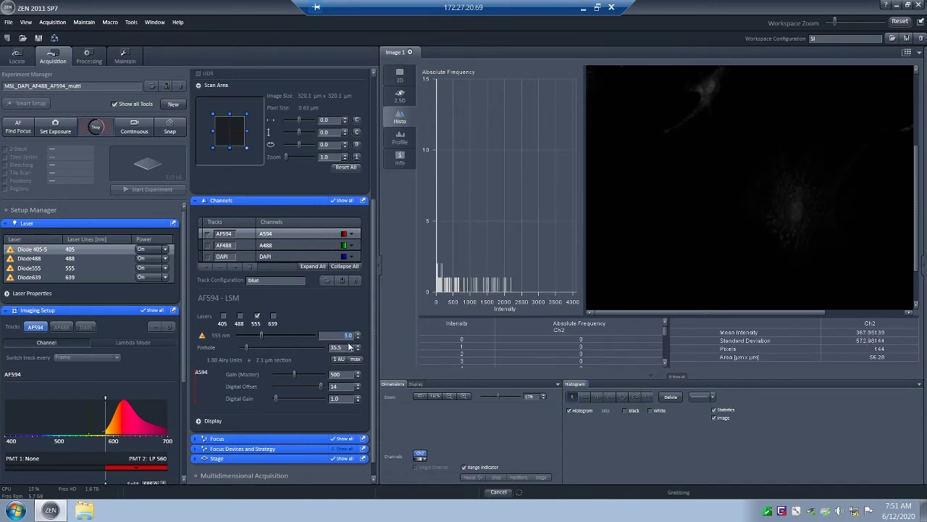
text(2)
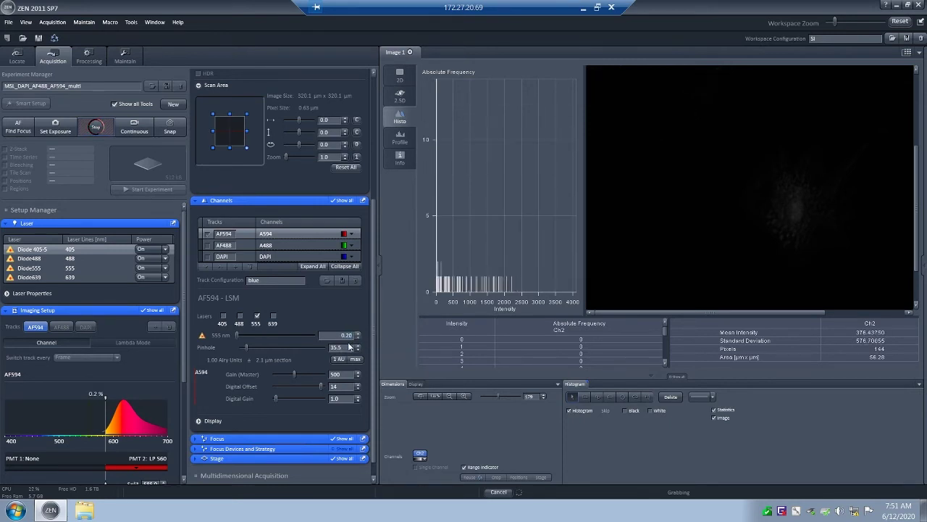
key(Return)
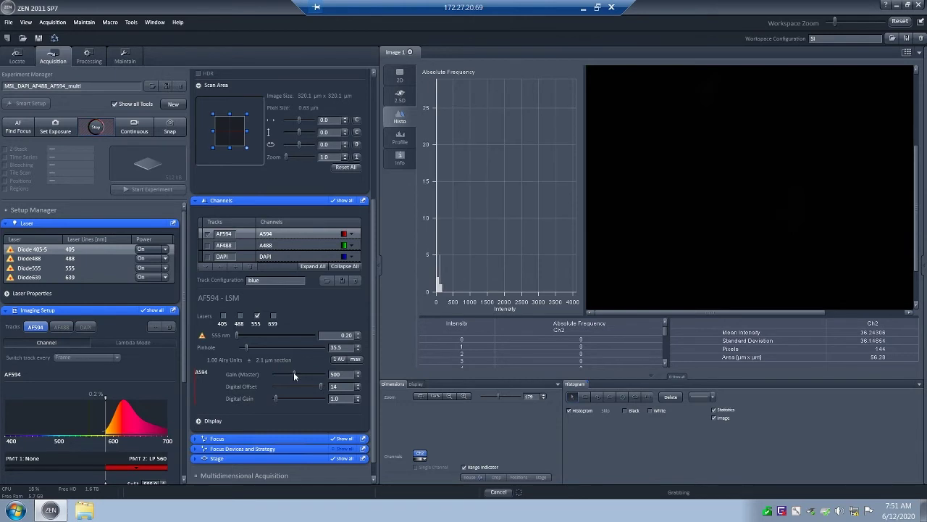
drag(294, 373, 304, 372)
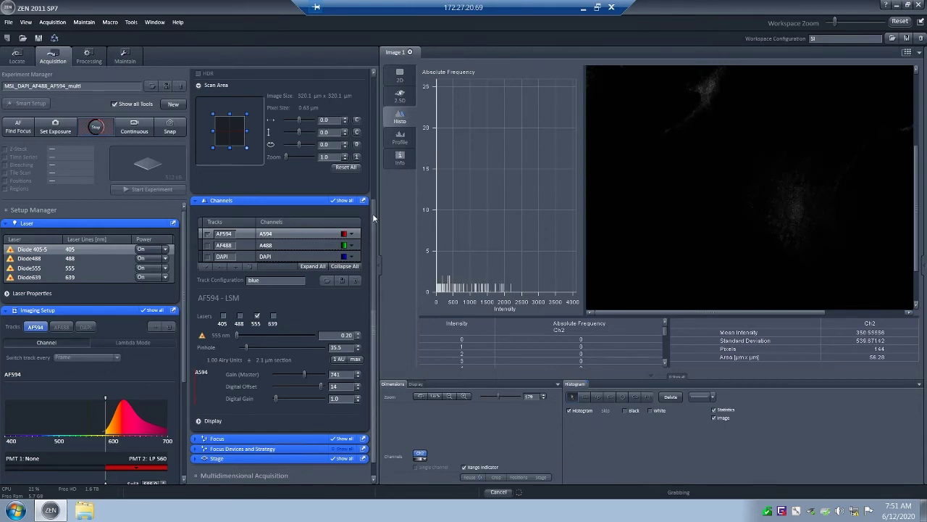
drag(374, 218, 389, 77)
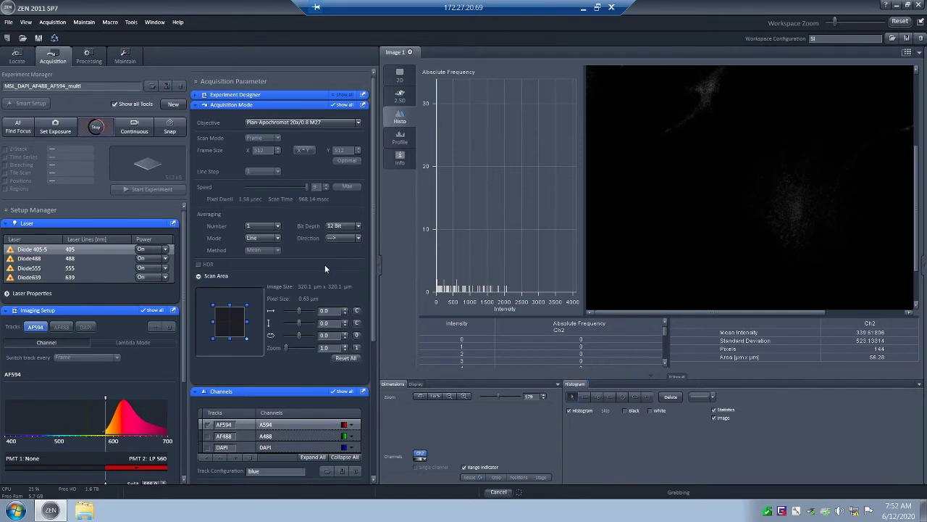
Step: Show the fitted 2D image view, stop Live and snap one frame at line averaging 1
click(409, 73)
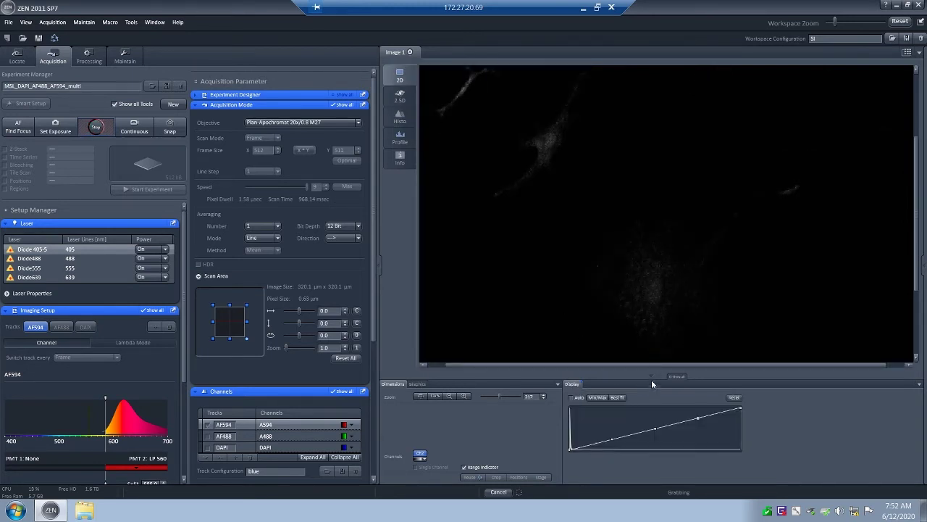
click(421, 396)
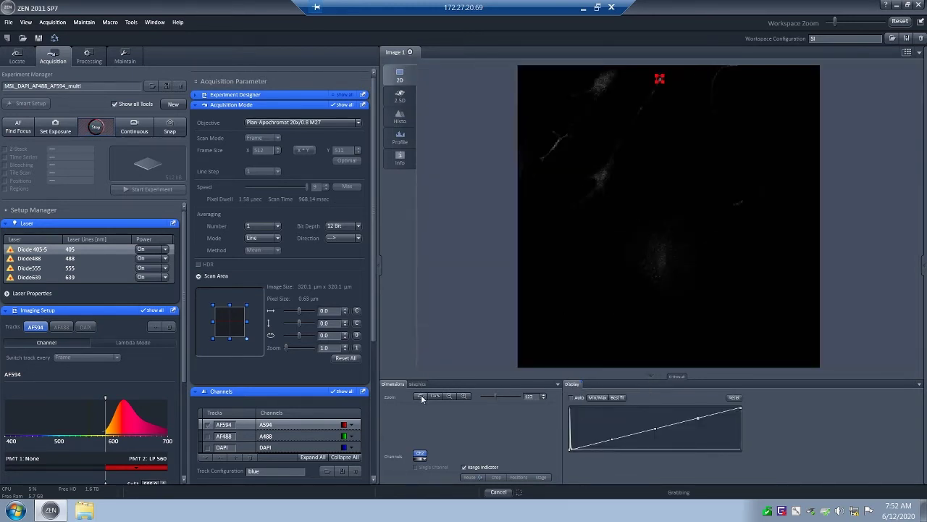
click(652, 378)
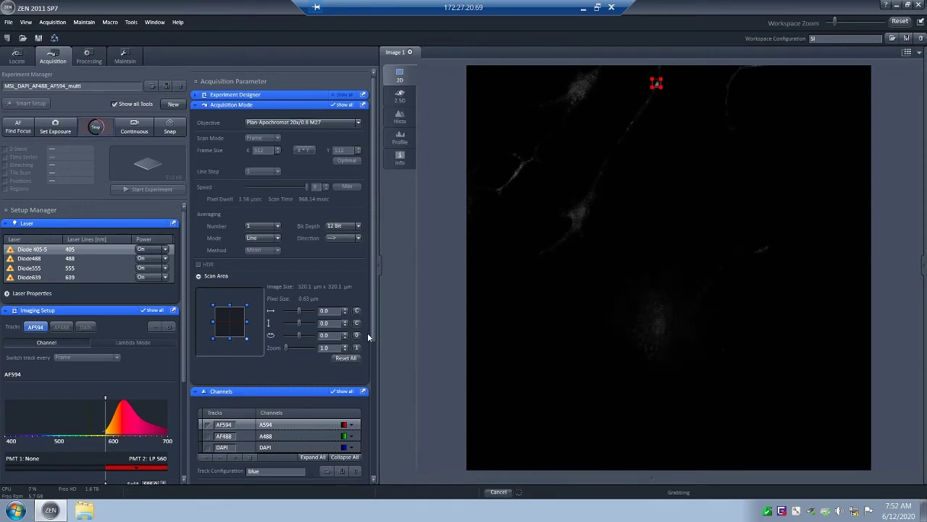
click(103, 129)
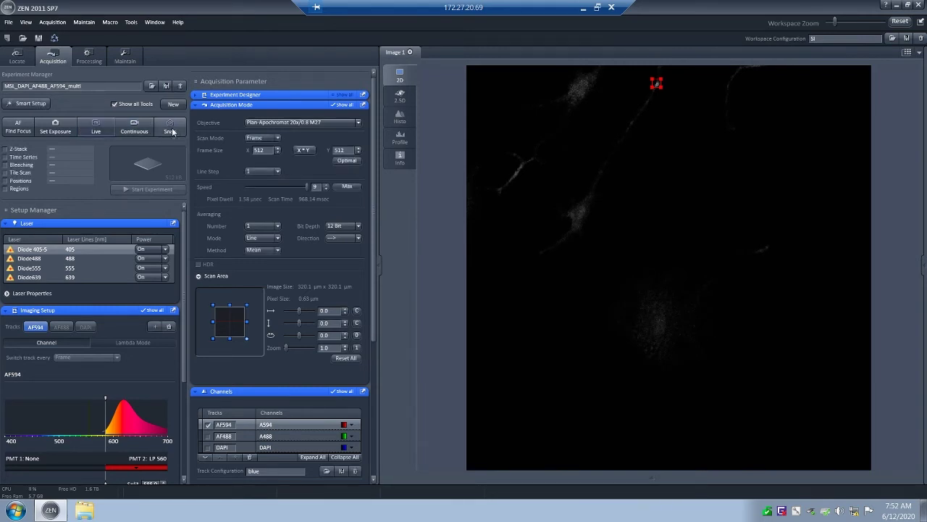
click(170, 129)
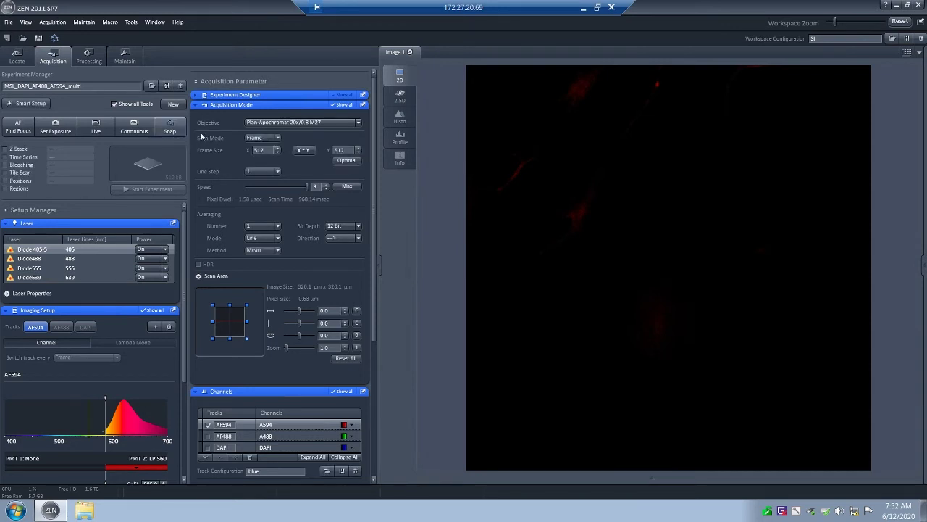
click(651, 482)
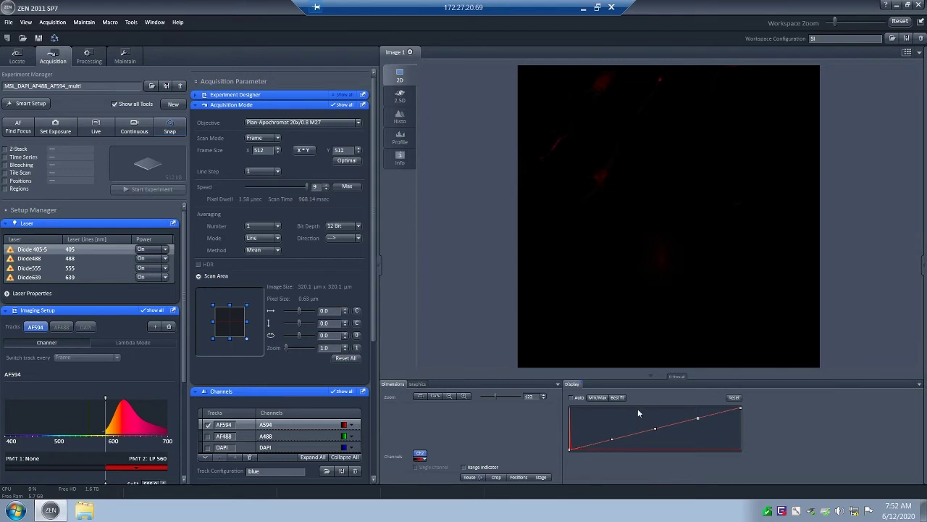
click(657, 378)
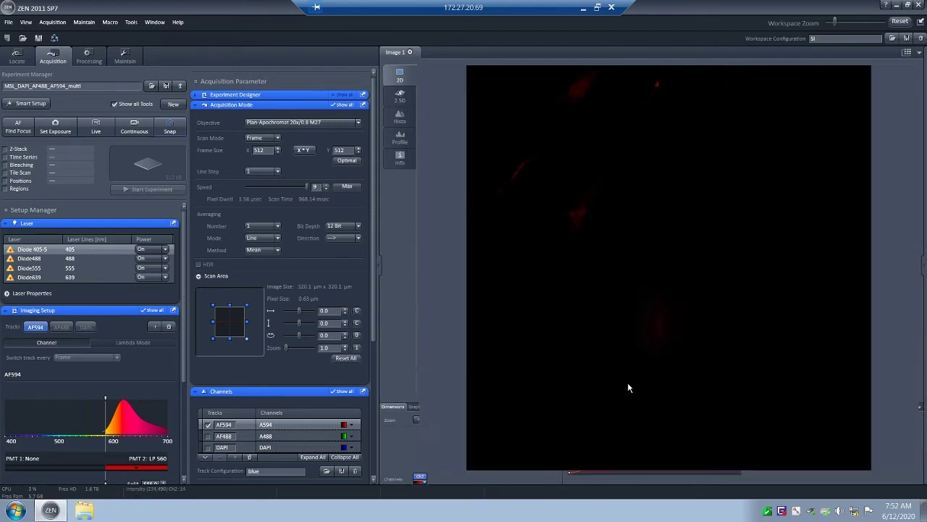
Step: In the save dialog, create and open a folder named after the user in Data (D:)\User Images
click(8, 22)
click(39, 63)
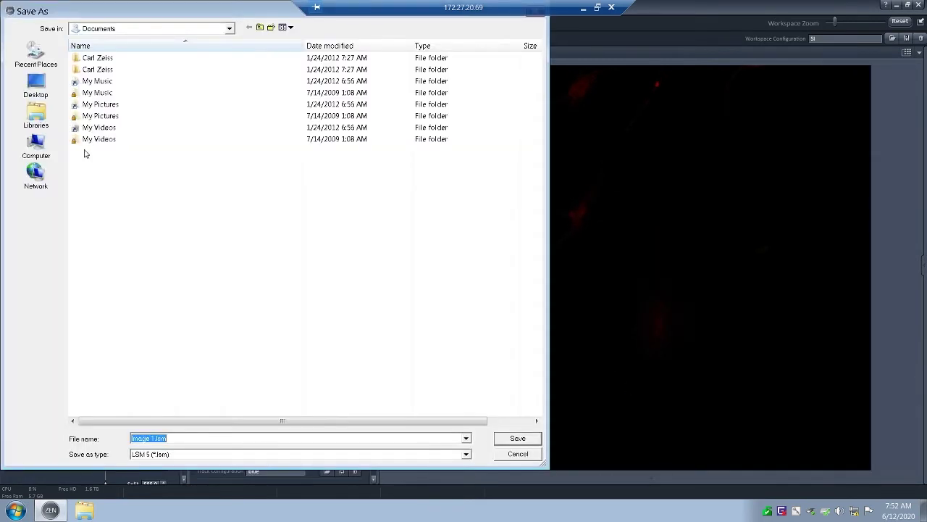
click(53, 145)
double_click(258, 66)
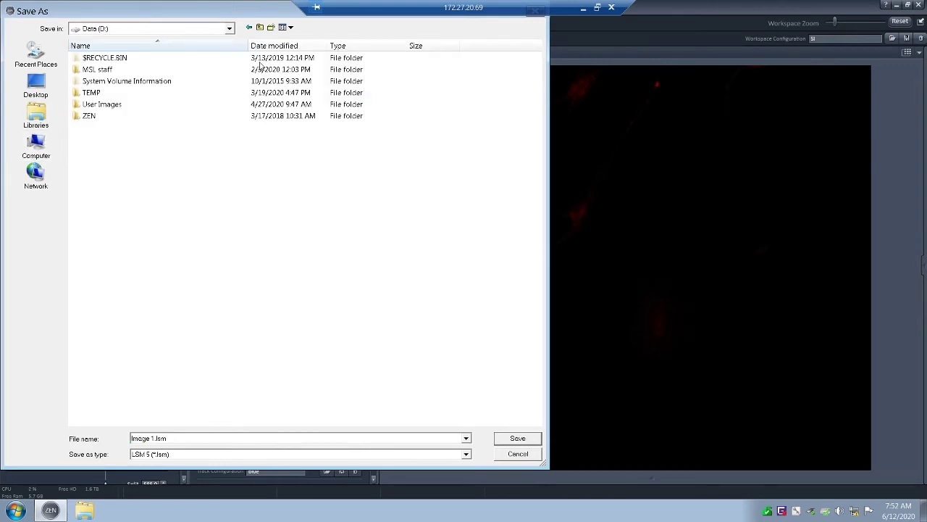
double_click(121, 104)
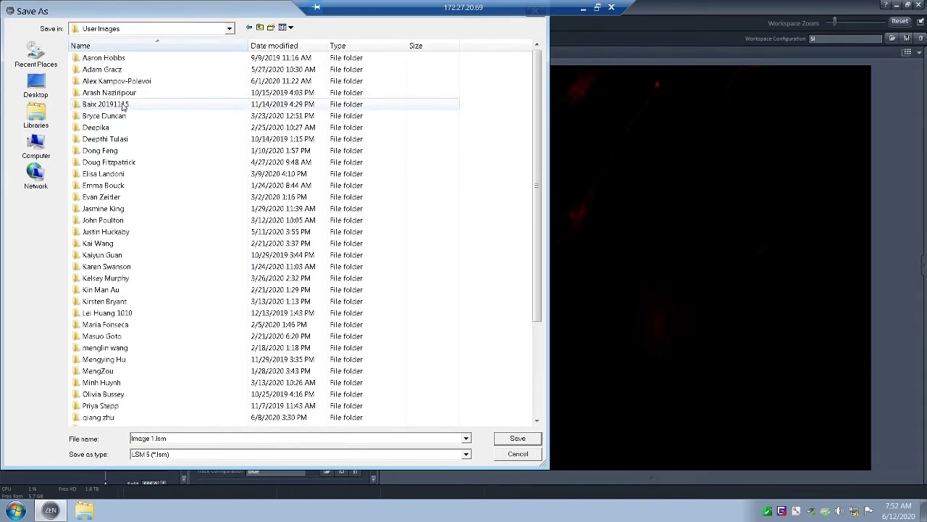
click(271, 27)
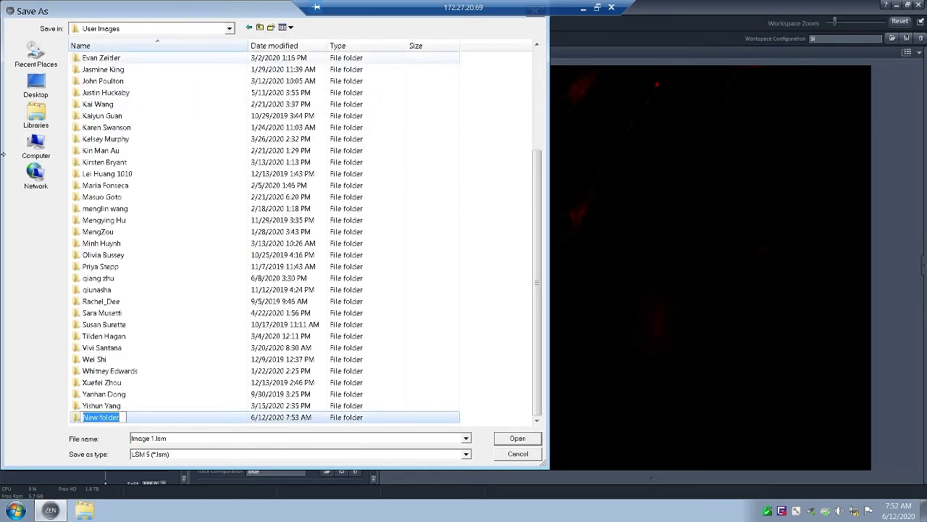
text(Pablo ARi)
key(BackSpace)
key(BackSpace)
text(riel)
key(Return)
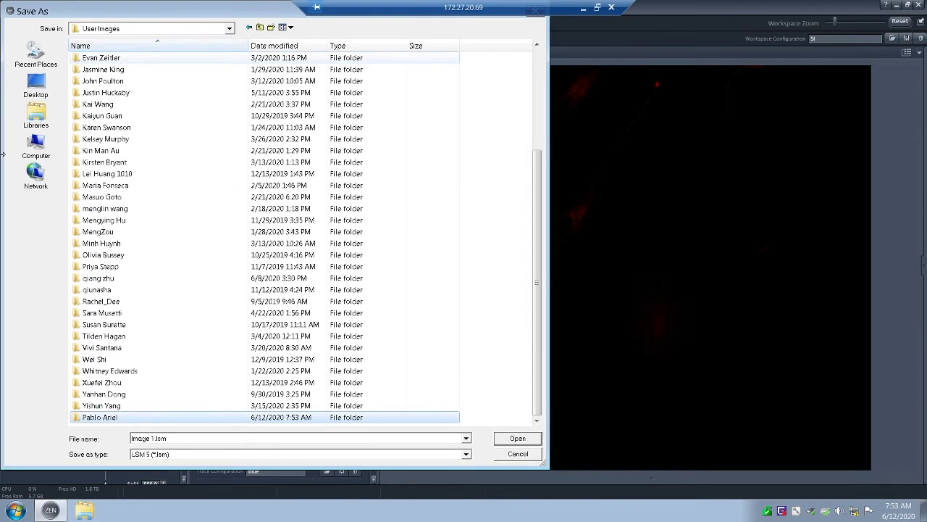
key(Return)
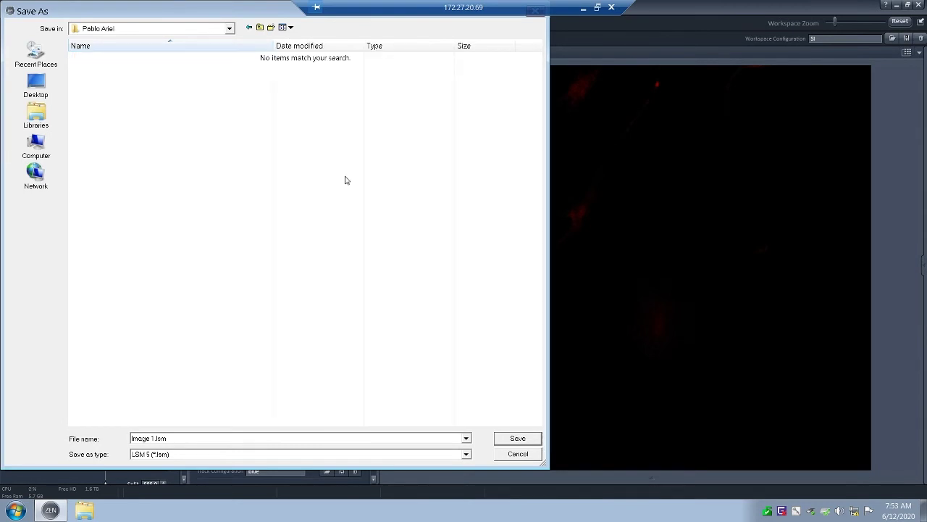
Step: Keep the LSM 5 format and save the image as avg1.lsm
click(257, 454)
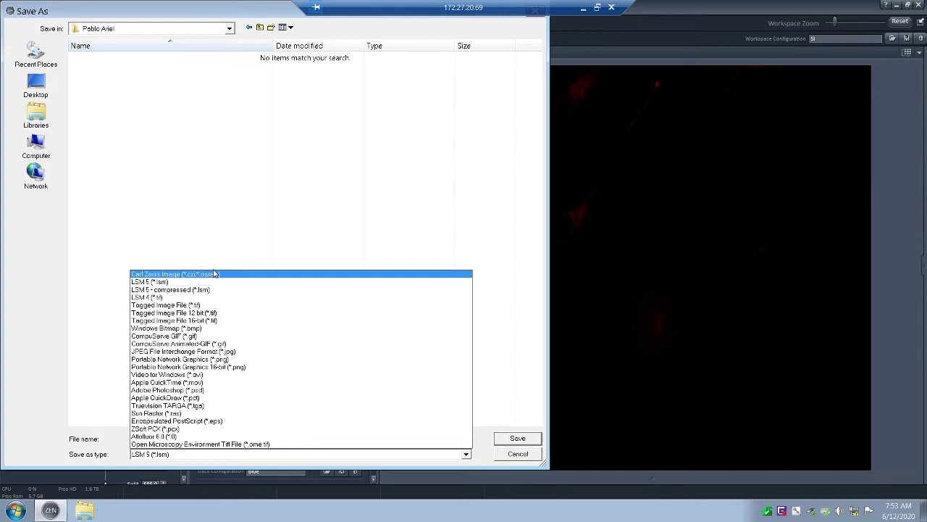
key(Escape)
click(154, 438)
click(154, 438)
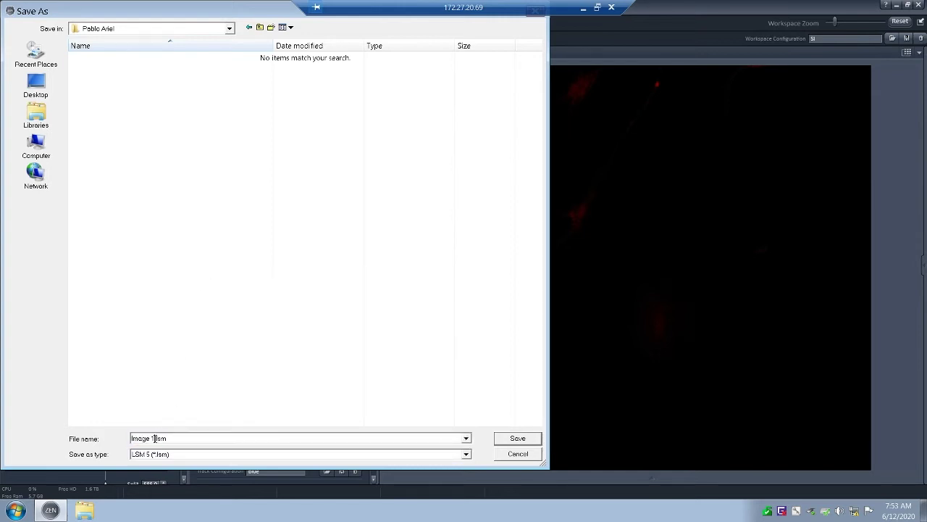
drag(154, 439, 116, 437)
text(avg1)
click(511, 437)
click(265, 226)
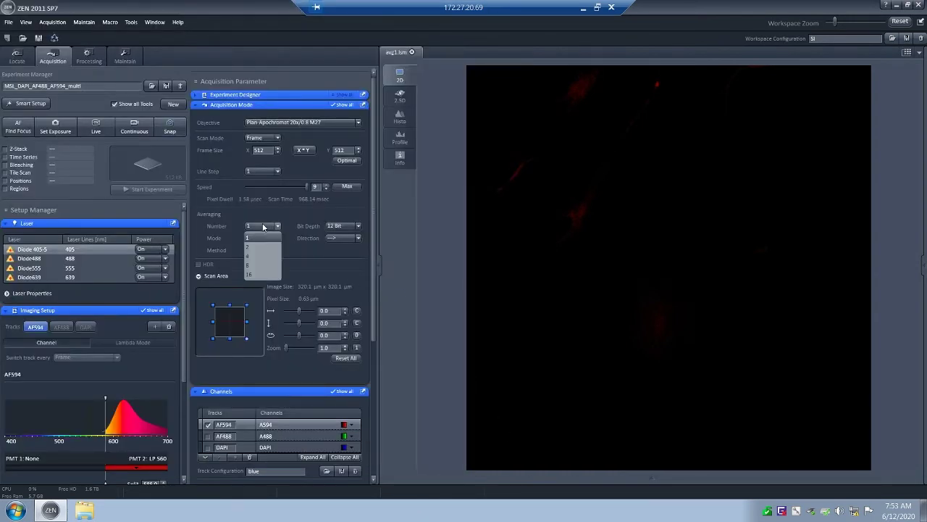
Step: Snap an image at line averaging 2 and save it as avg2.lsm
click(259, 248)
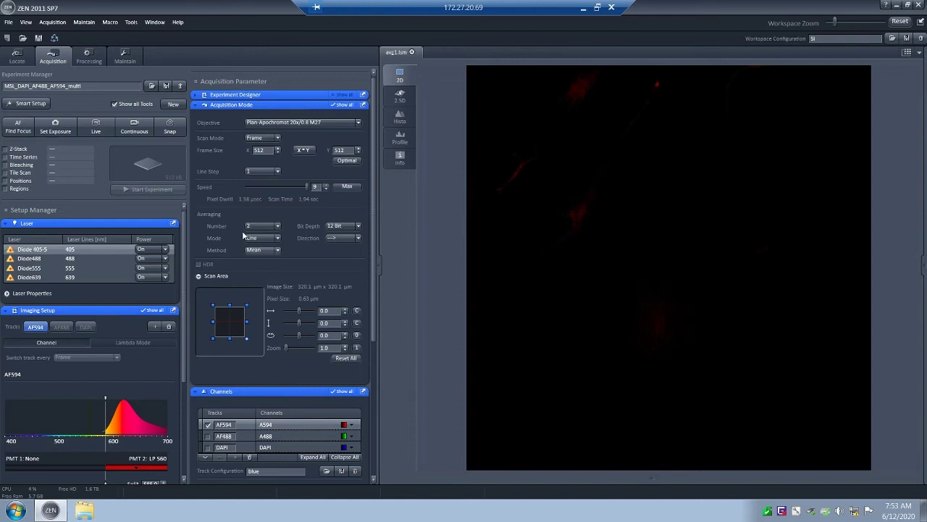
click(172, 129)
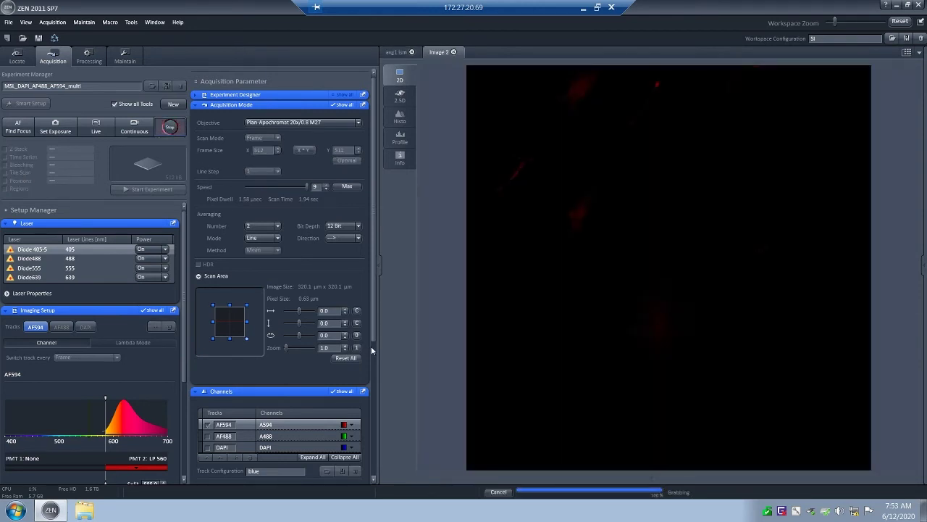
key(ctrl+s)
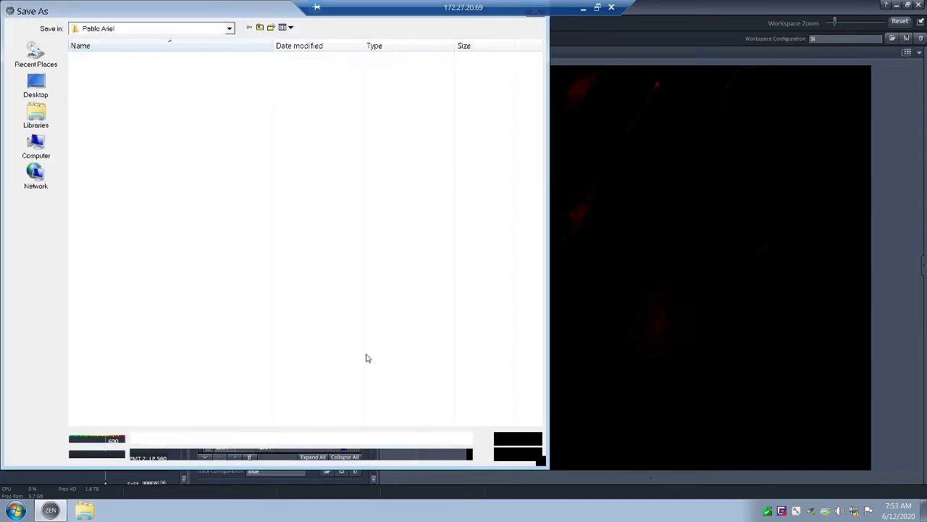
text(avg2)
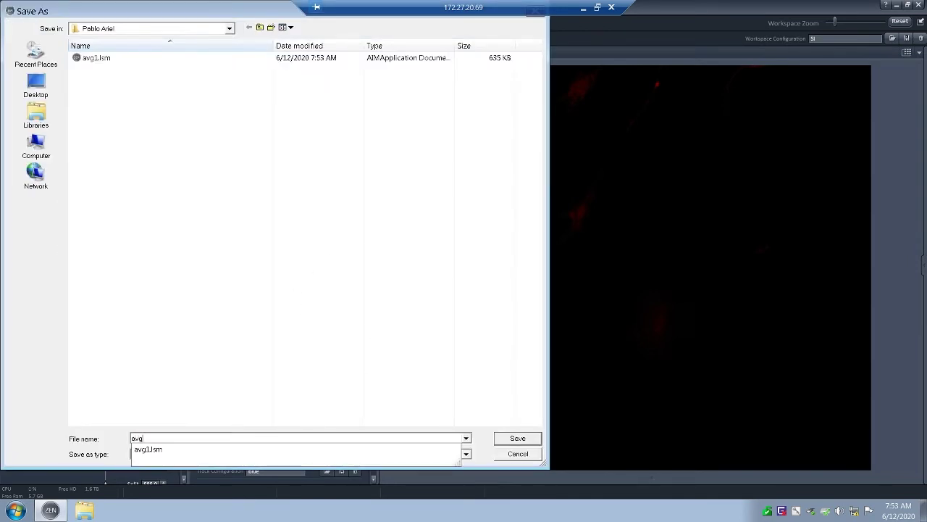
click(528, 441)
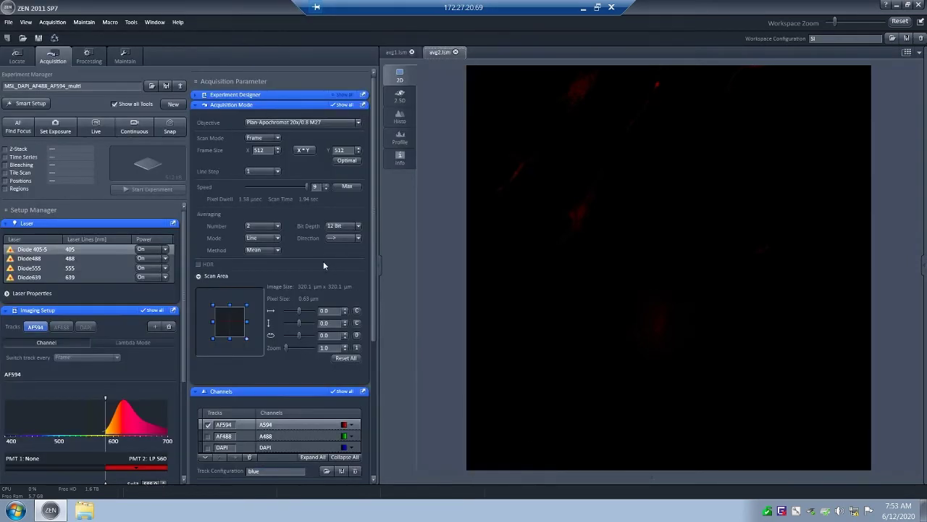
Step: Snap an image at line averaging 4 and save it as avg4.lsm
click(276, 227)
click(257, 255)
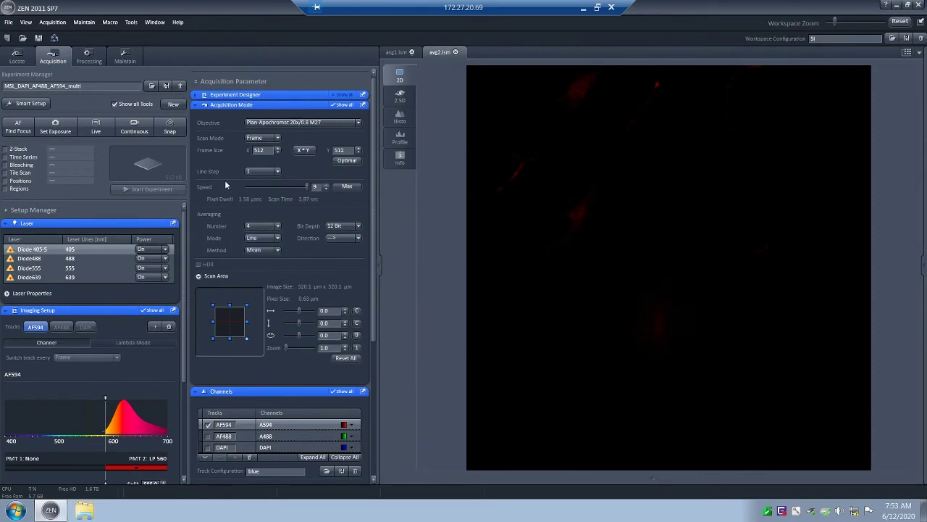
click(173, 130)
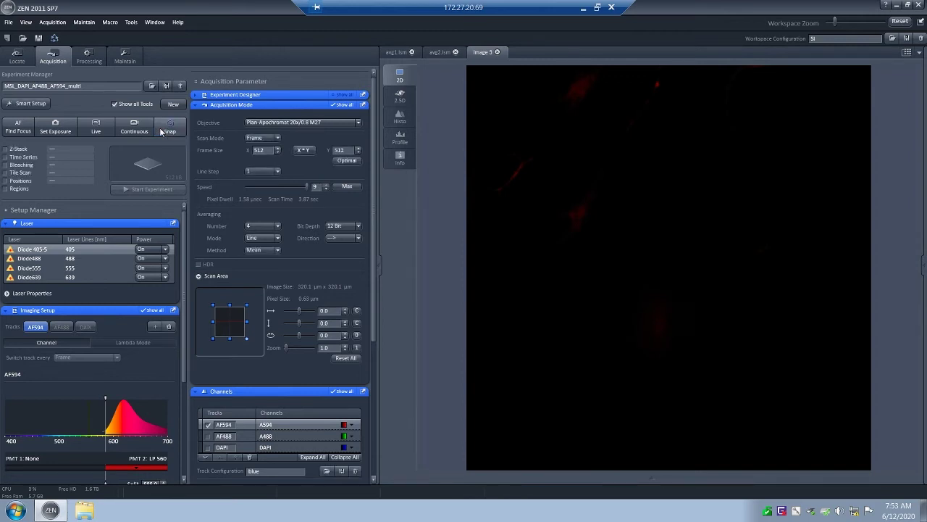
key(ctrl+s)
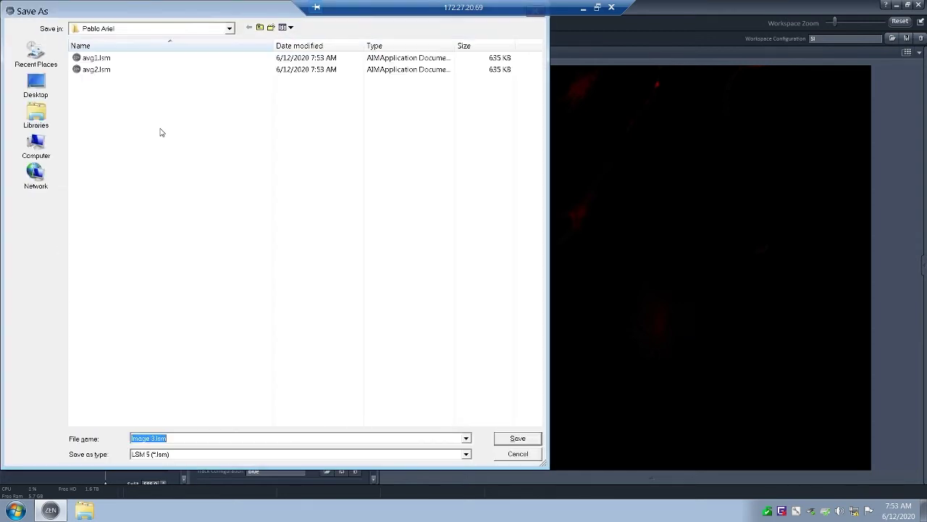
text(avg4)
click(518, 438)
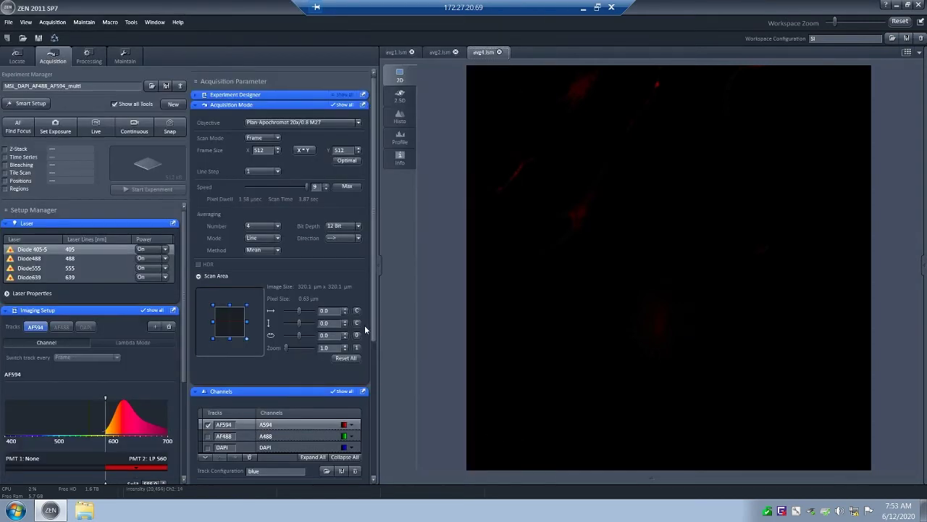
Step: Snap an image at line averaging 8 and save it as avg8.lsm
click(267, 228)
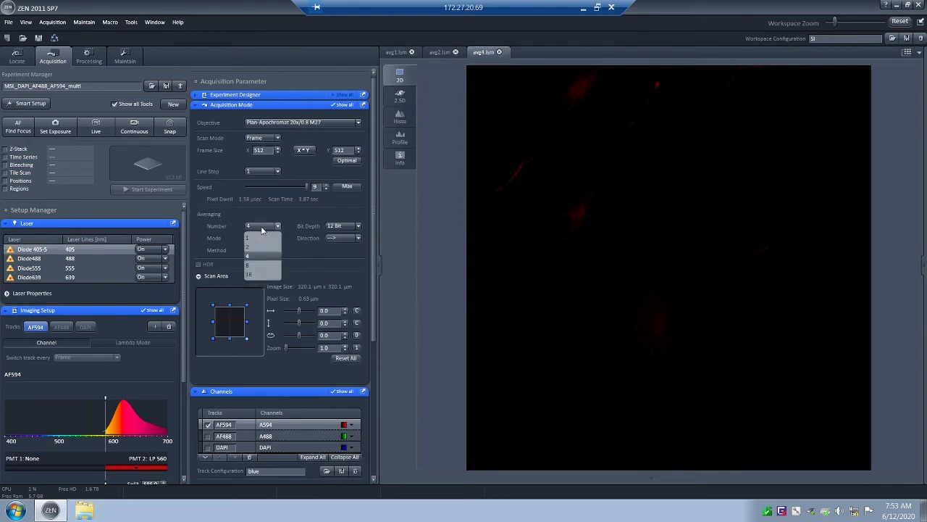
click(259, 265)
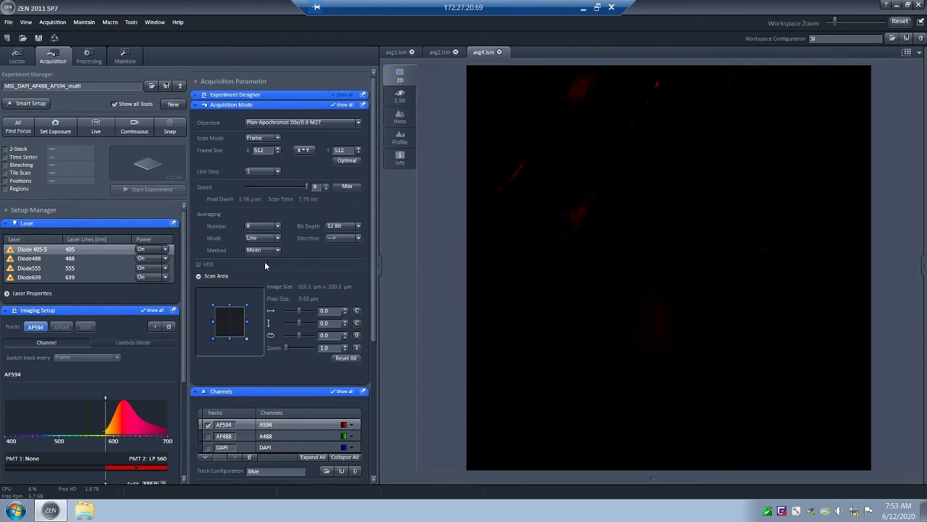
click(172, 132)
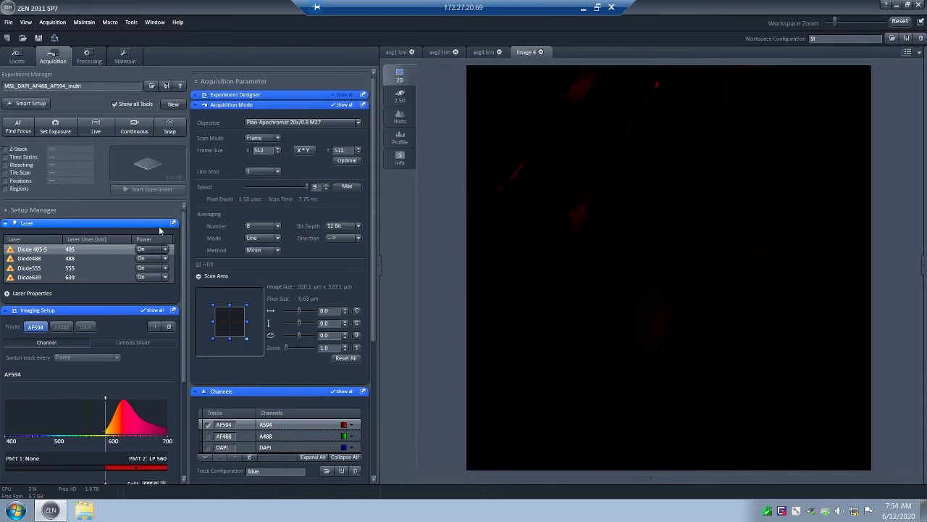
key(ctrl+s)
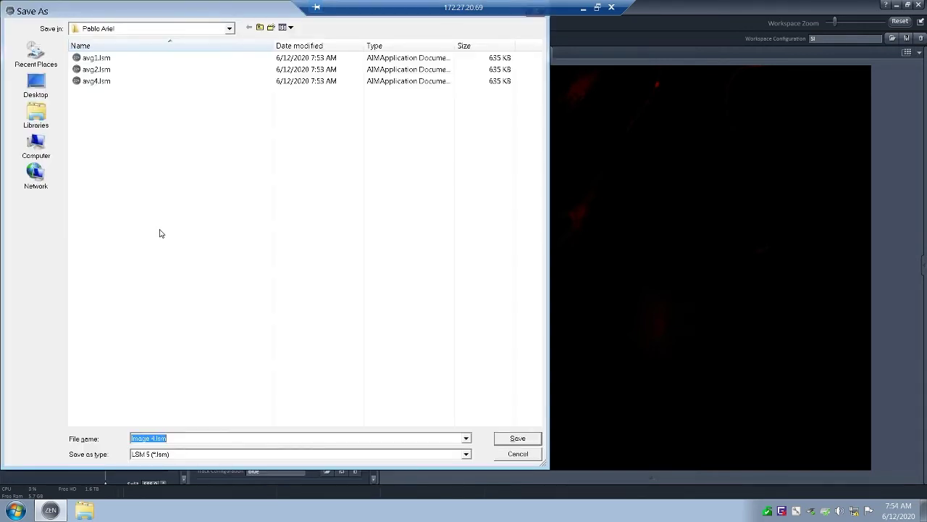
text(avg8)
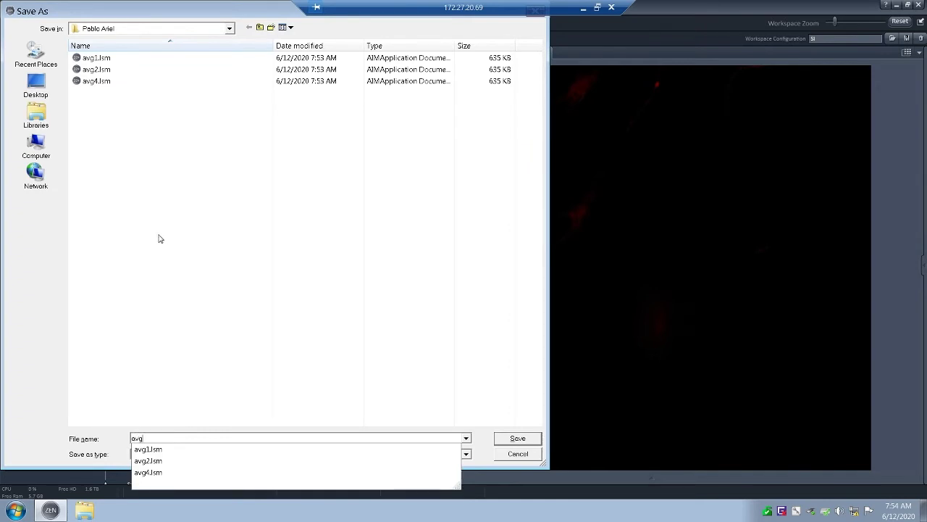
click(517, 438)
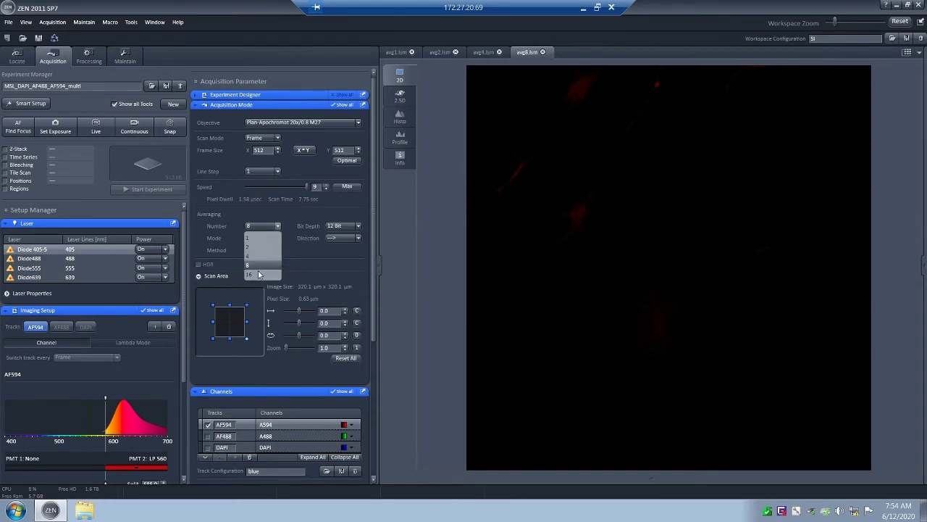
Step: Snap at line averaging 16, save as avg16.lsm, and show the display settings
click(255, 274)
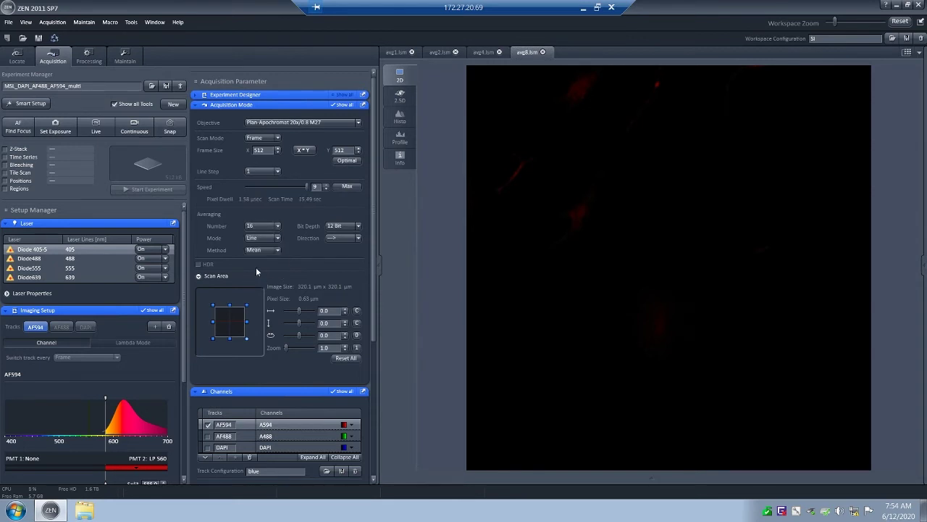
click(173, 132)
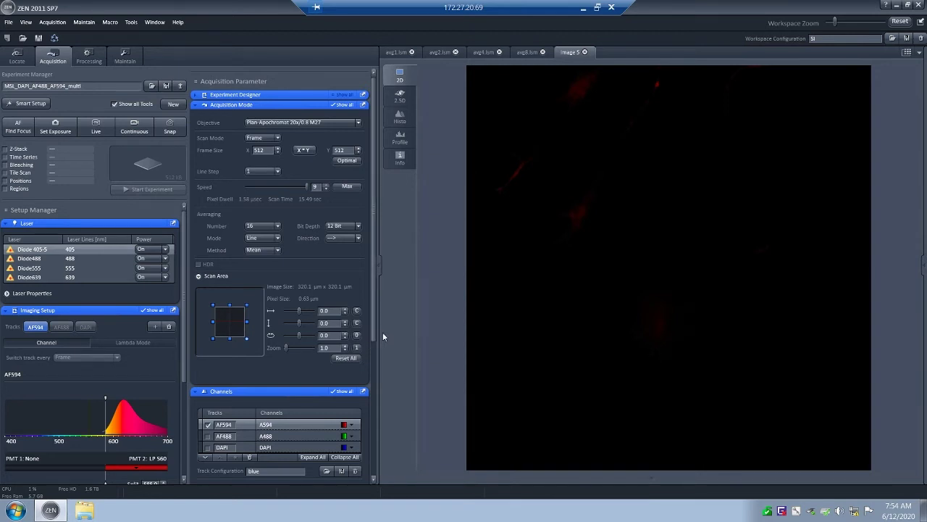
key(ctrl+s)
text(avg16)
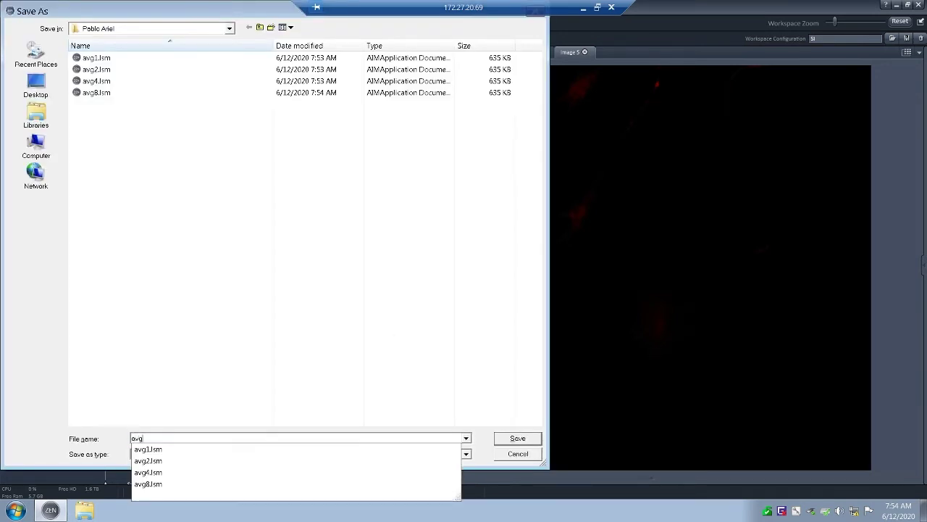
click(536, 440)
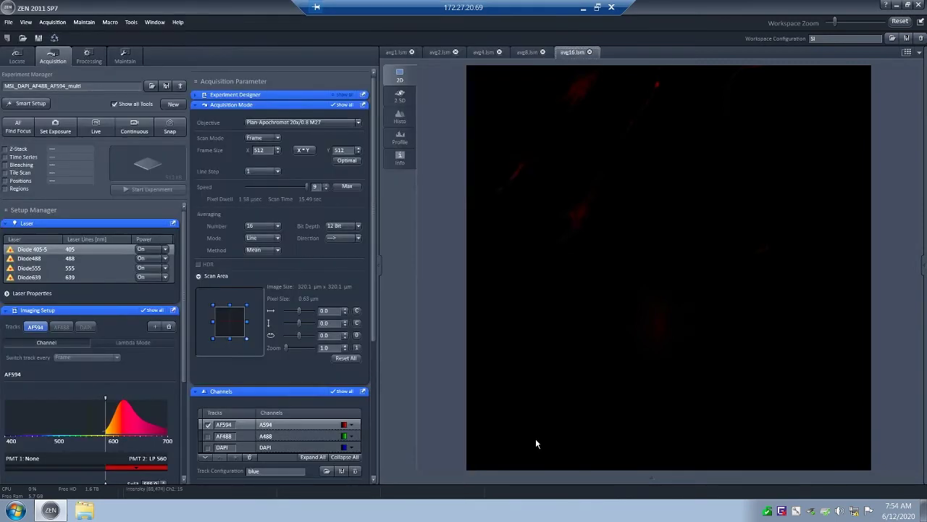
click(652, 480)
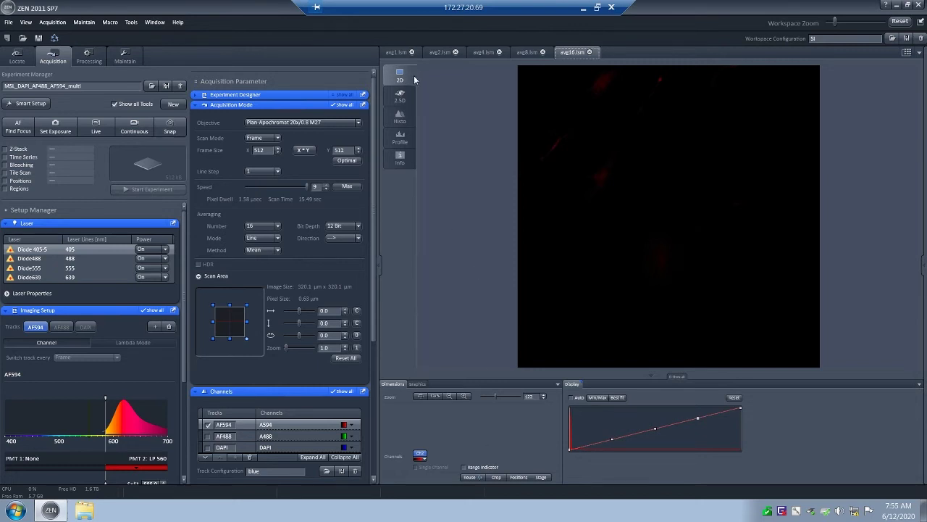
Step: Turn on the range indicator for the avg16, avg8, avg4 and avg2 images
click(481, 465)
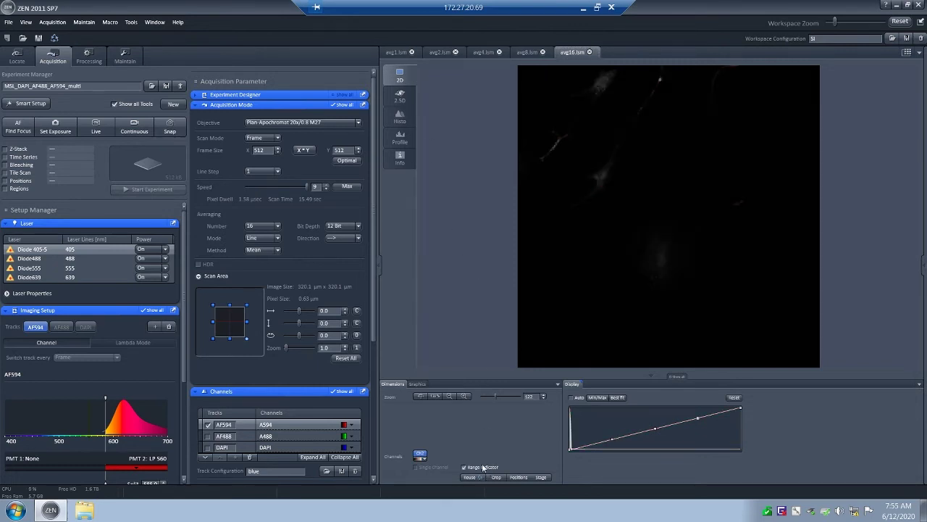
click(526, 52)
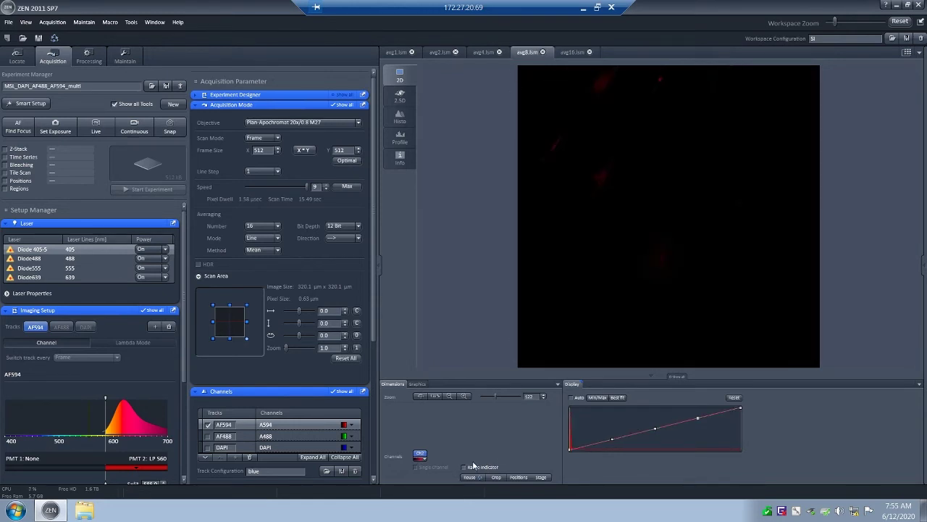
click(473, 465)
click(479, 52)
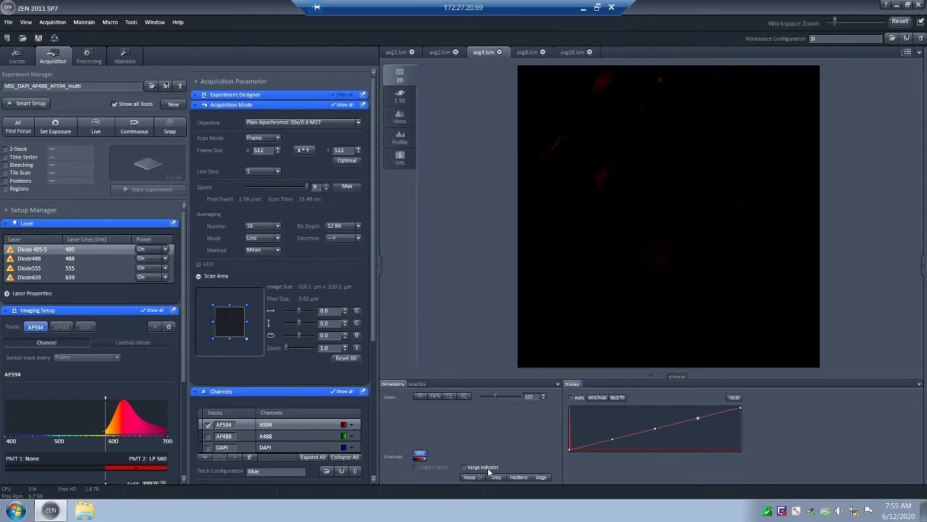
click(464, 467)
click(443, 53)
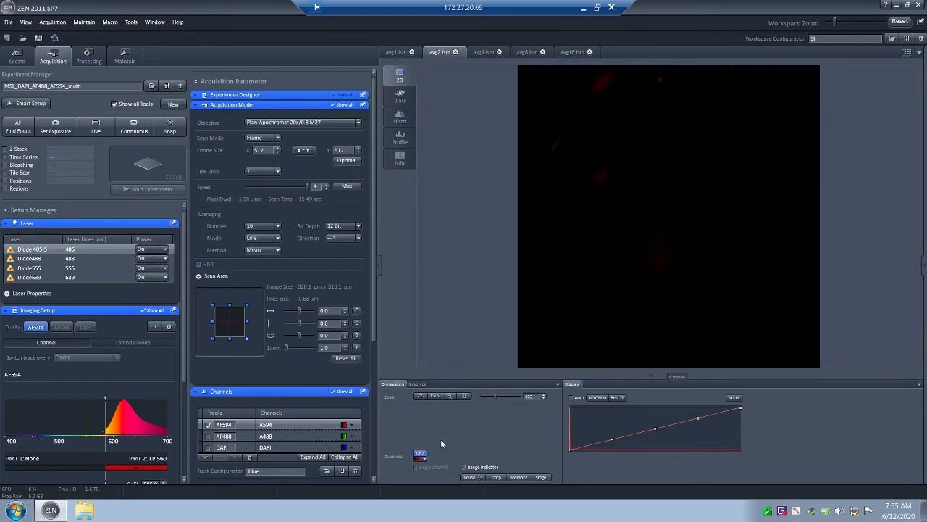
click(484, 467)
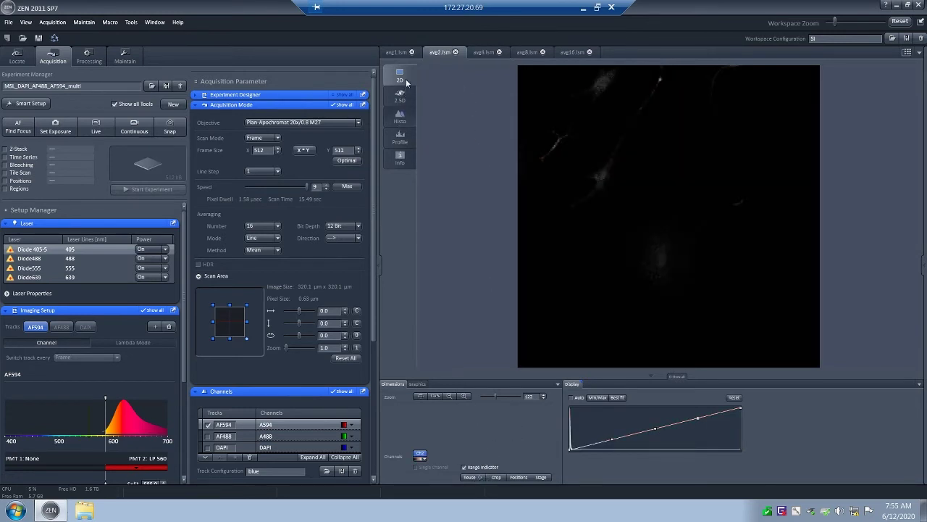
Step: Show avg1.lsm with the range indicator and zoom it to 250
click(396, 54)
click(483, 468)
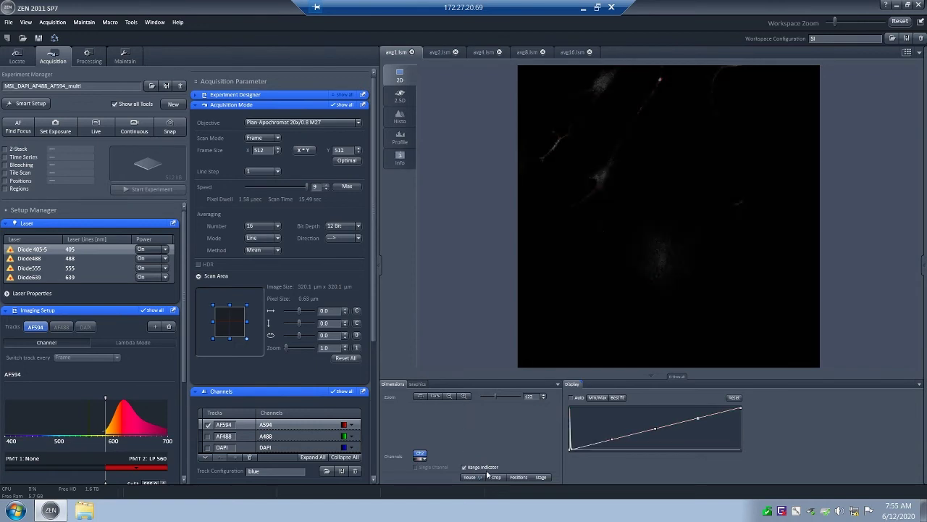
text(250)
key(Return)
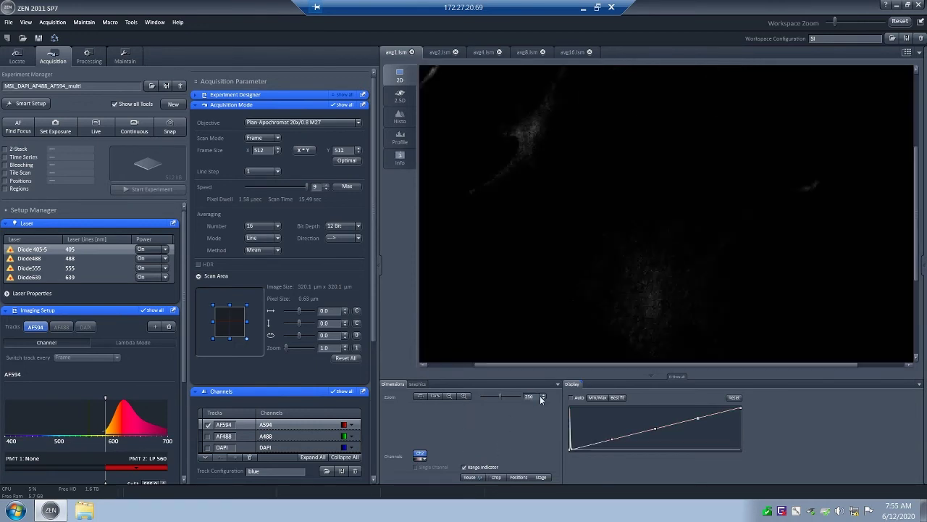
Step: Apply zoom 250 to avg2.lsm, avg4.lsm, avg8.lsm and avg16.lsm in turn
click(438, 53)
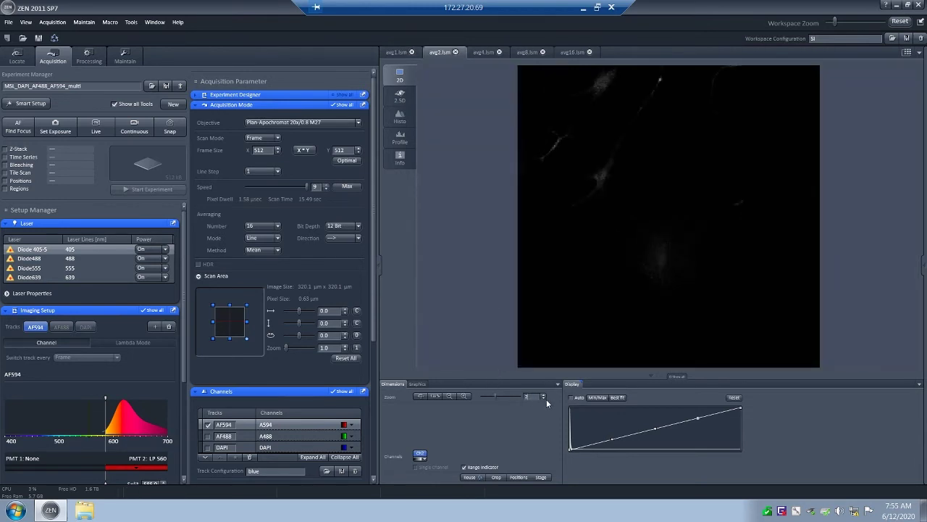
key(Return)
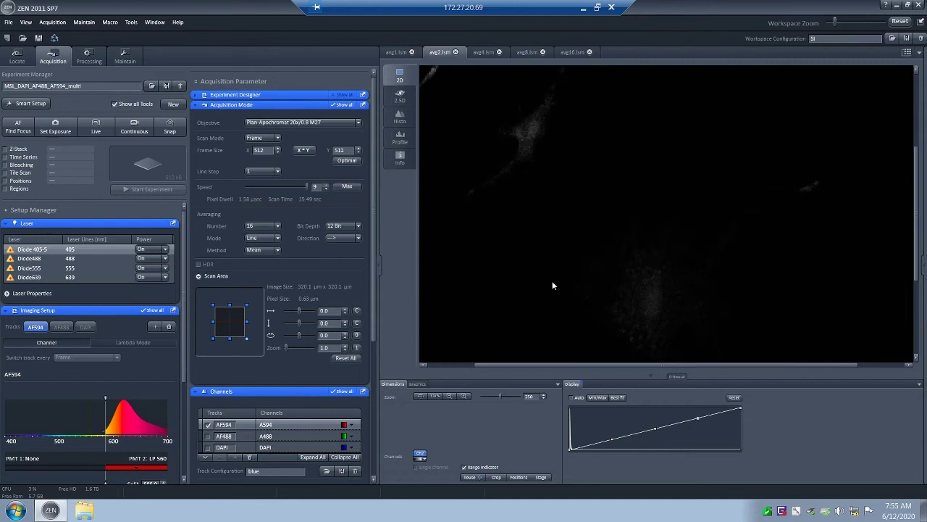
click(479, 53)
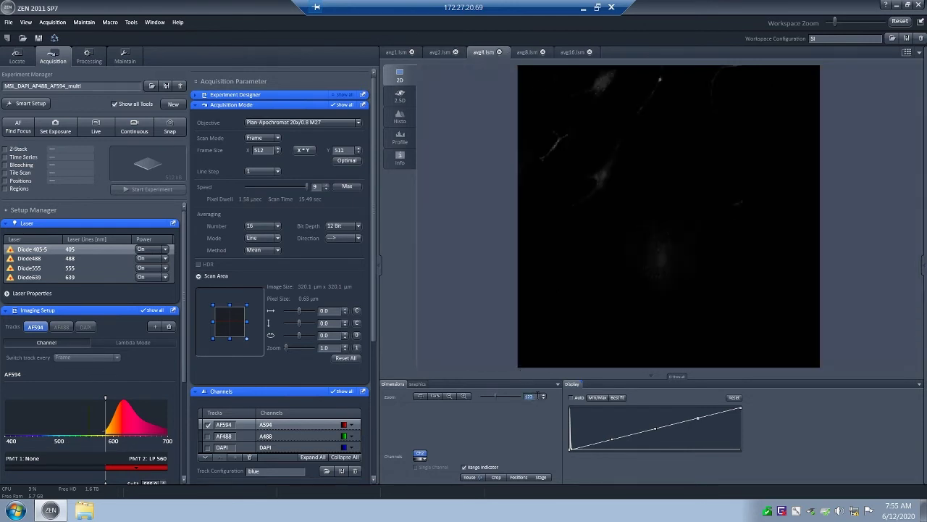
double_click(538, 395)
text(250)
key(Return)
click(527, 52)
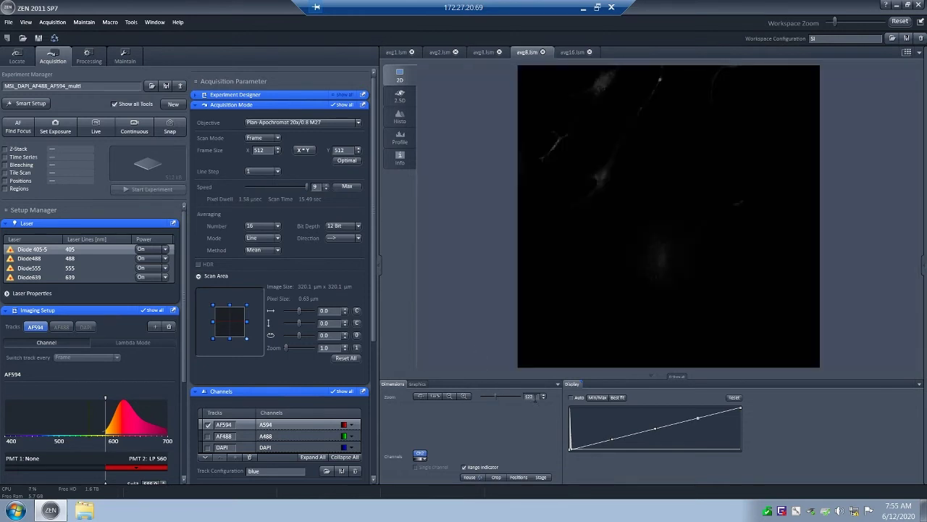
double_click(536, 396)
text(25)
key(Return)
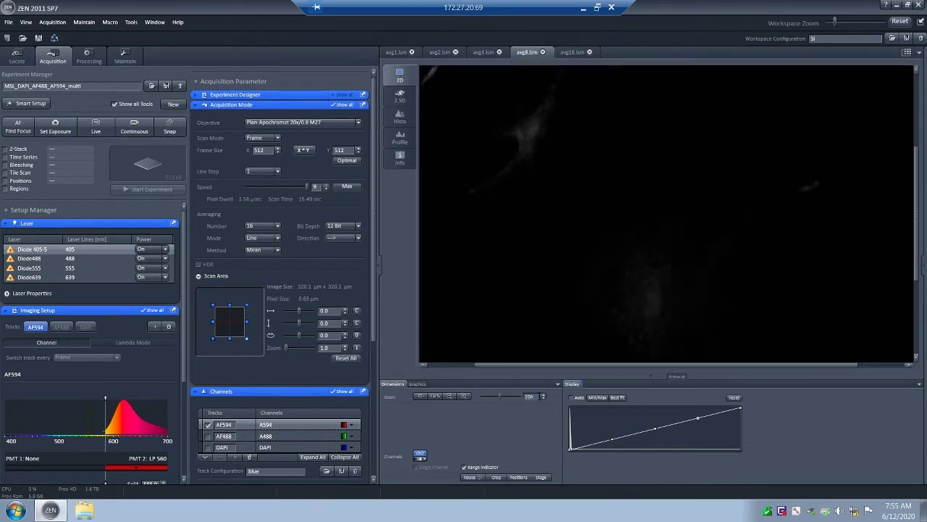
click(573, 52)
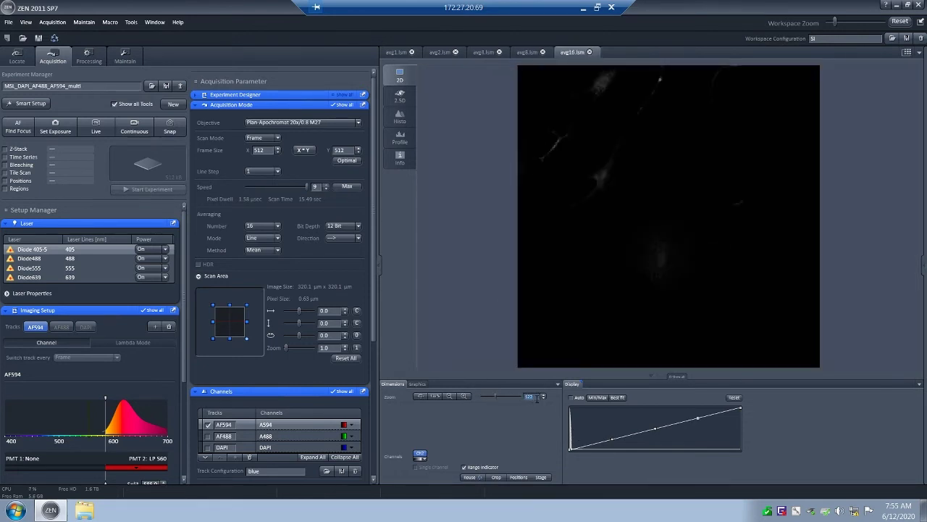
text(250)
key(Return)
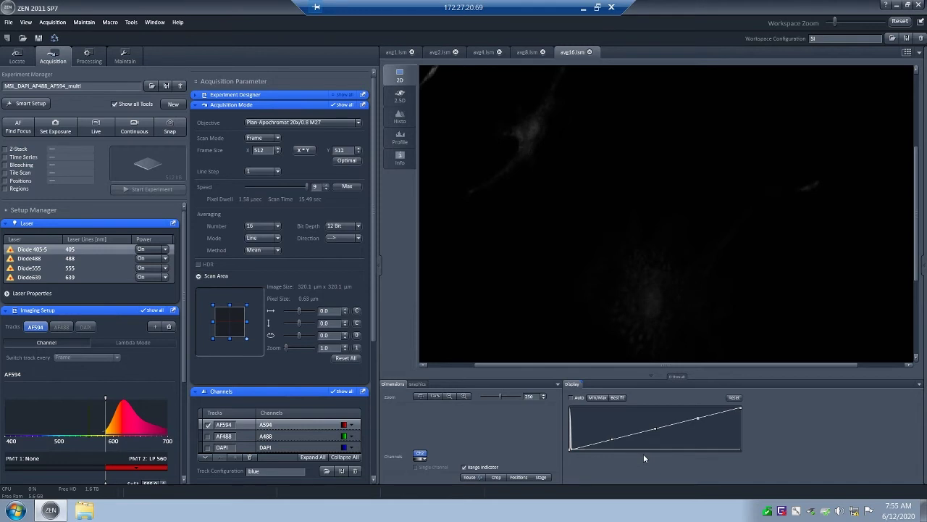
Step: Show all display controls and set avg16's White level to 1100
click(676, 377)
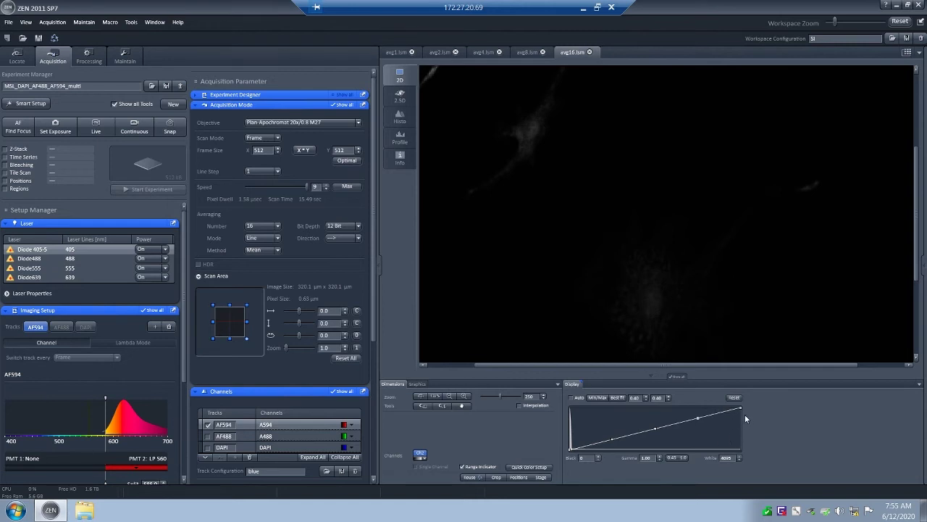
drag(740, 408, 629, 392)
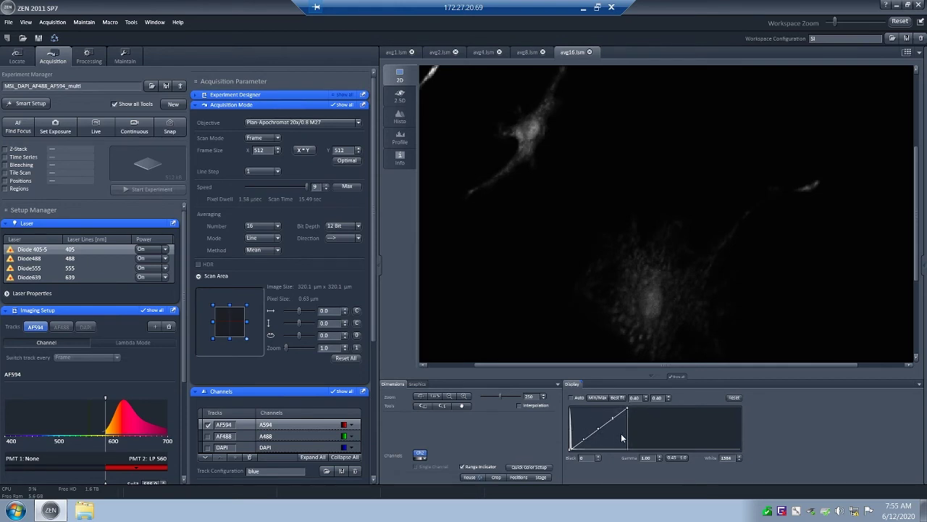
drag(627, 410, 618, 408)
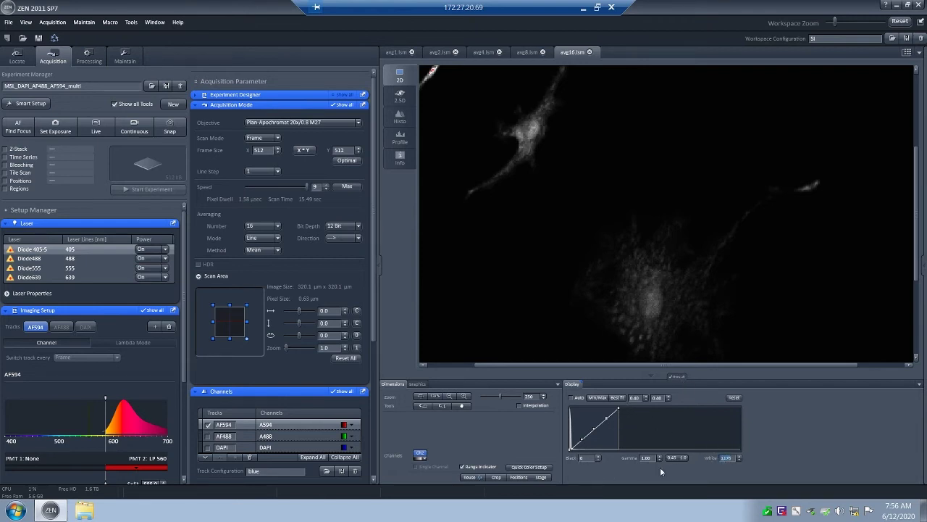
text(1100)
key(Return)
Step: Set the White level of avg8.lsm and avg4.lsm to 1100
click(527, 52)
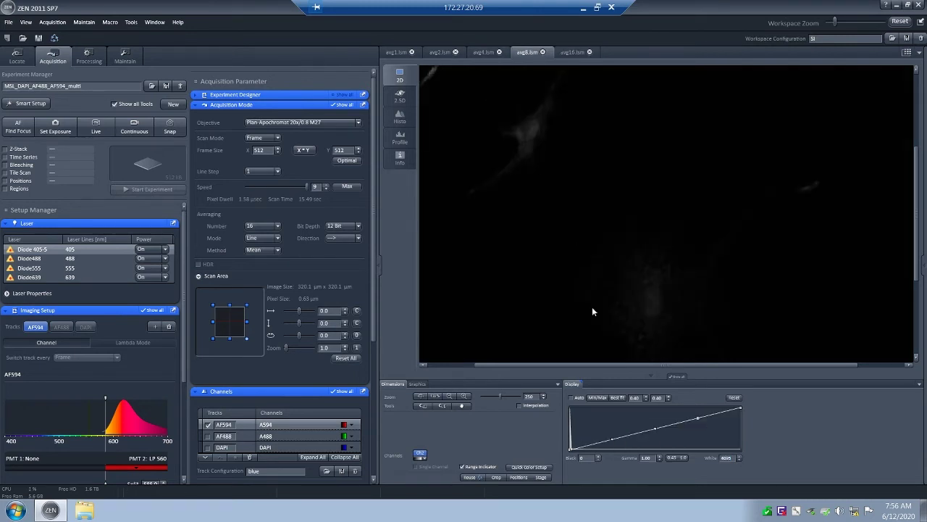
double_click(727, 458)
text(1100)
key(Return)
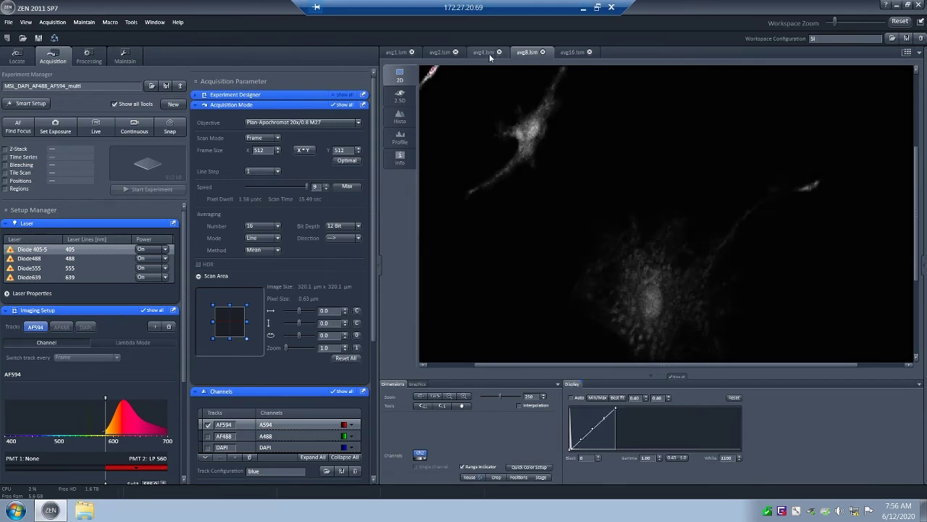
click(489, 53)
double_click(721, 457)
text(11)
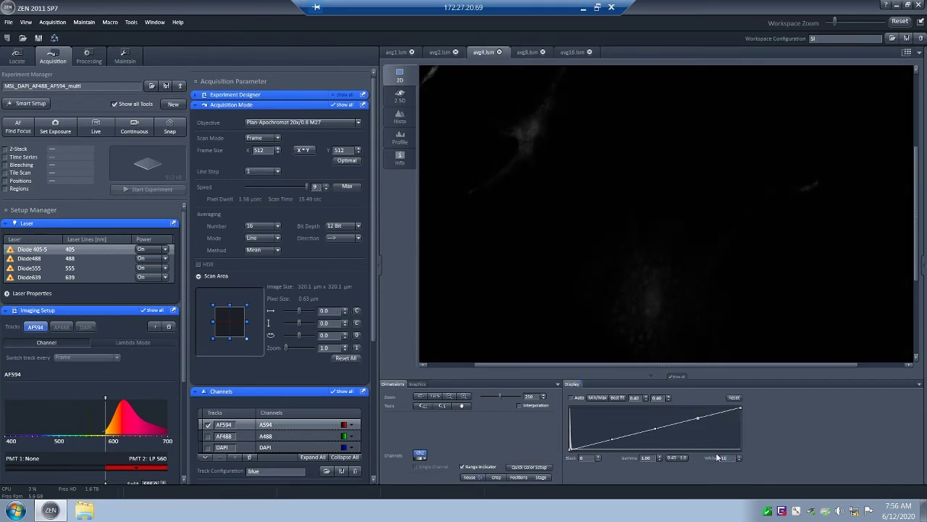
text(00)
key(Return)
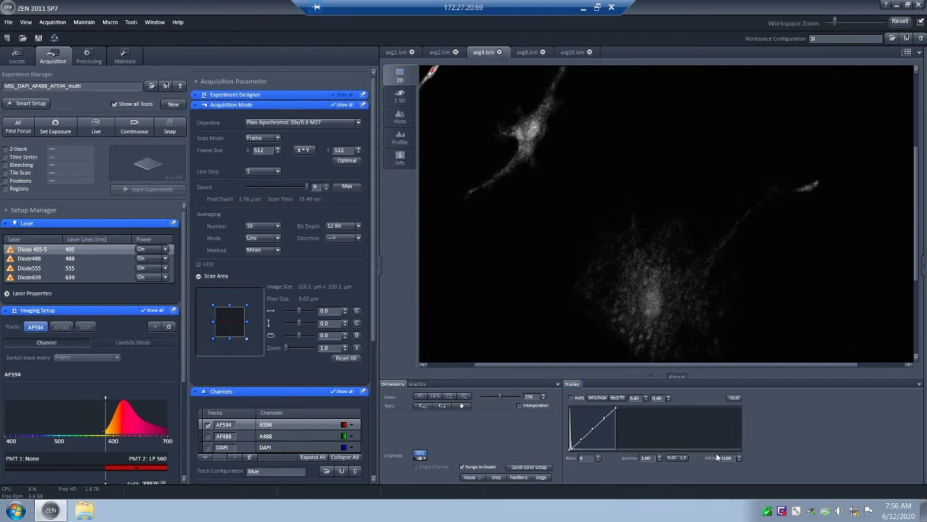
Step: Set avg2.lsm's White level to 1100, then bring up avg1.lsm
click(440, 52)
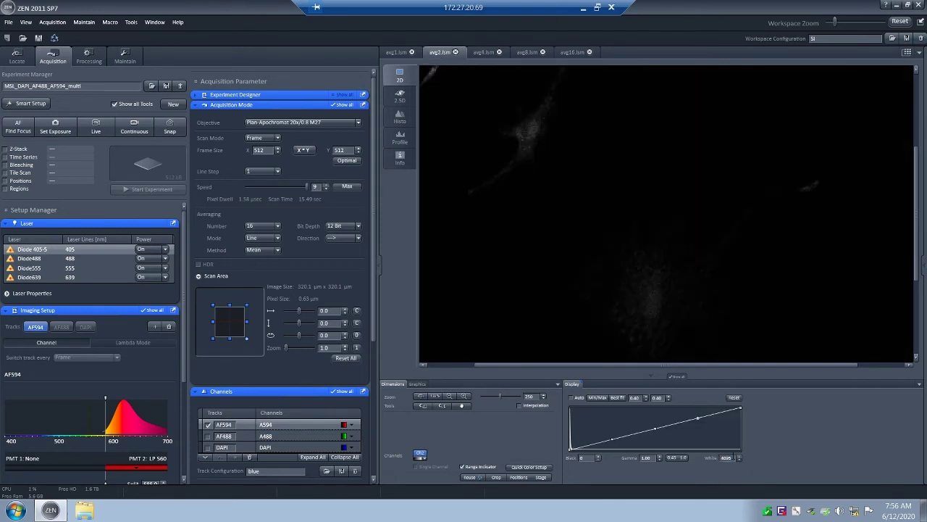
double_click(732, 458)
text(1100)
key(Return)
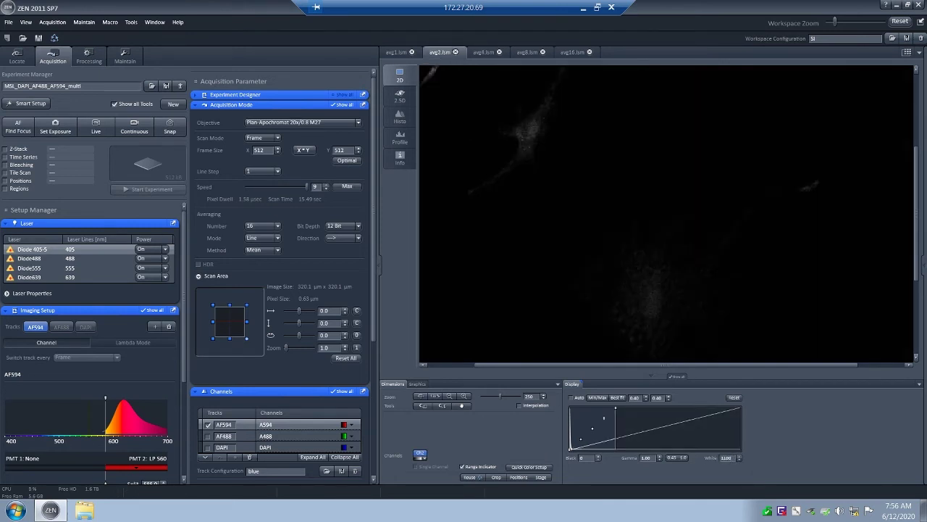
click(396, 52)
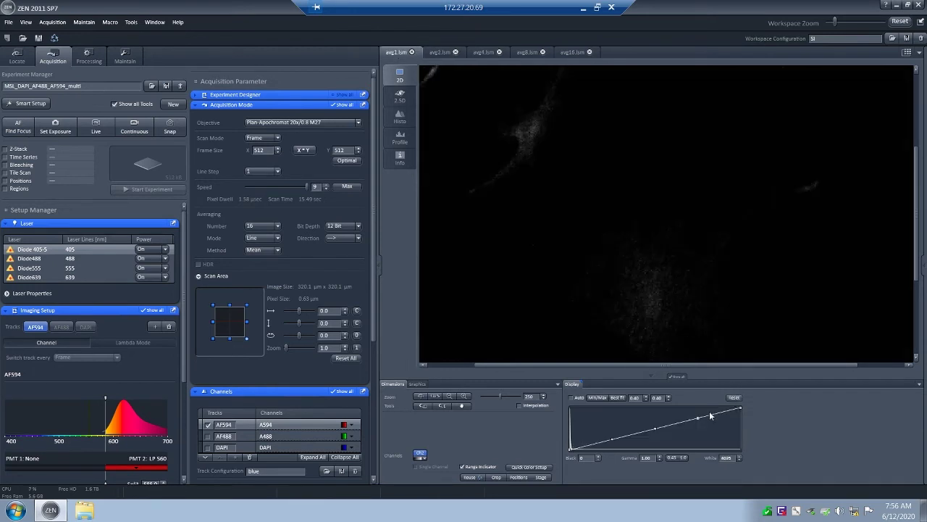
Step: Set avg1's White level to 1100, lower the white point to check saturation, then restore 1100
double_click(733, 459)
key(Return)
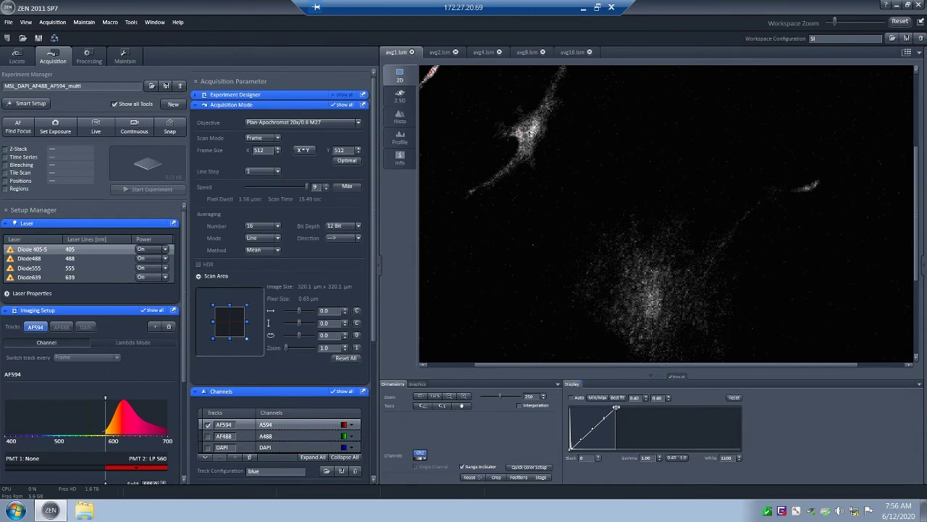
drag(617, 407, 589, 396)
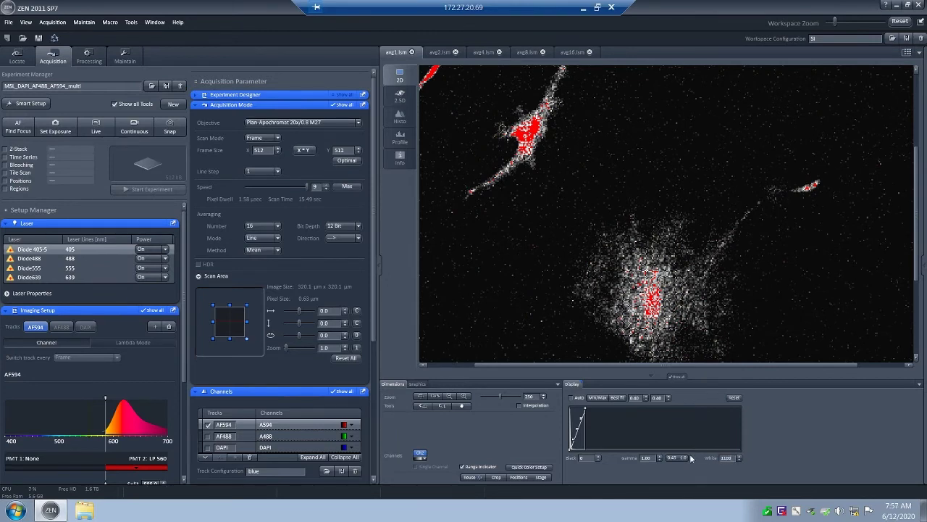
key(Return)
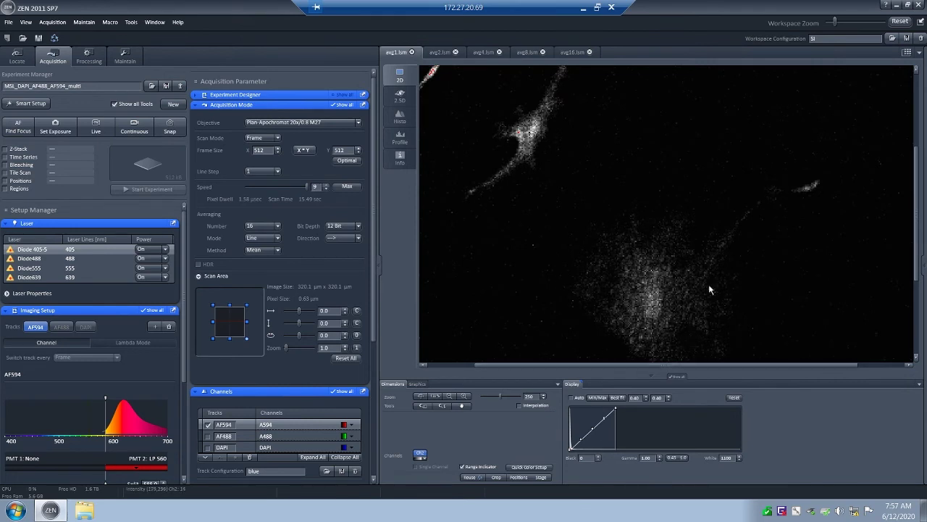
Step: Step through avg2, avg4, avg8 and avg16 scans to compare their noise
click(443, 53)
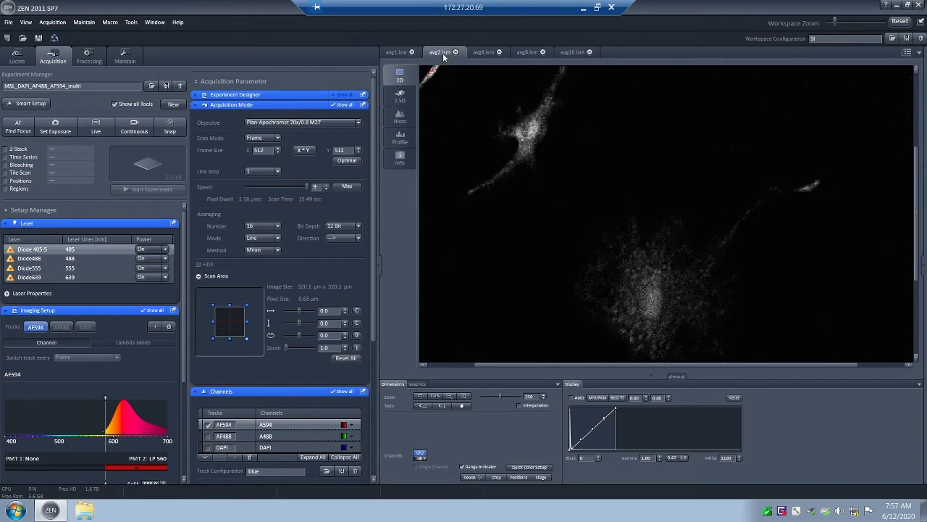
click(479, 52)
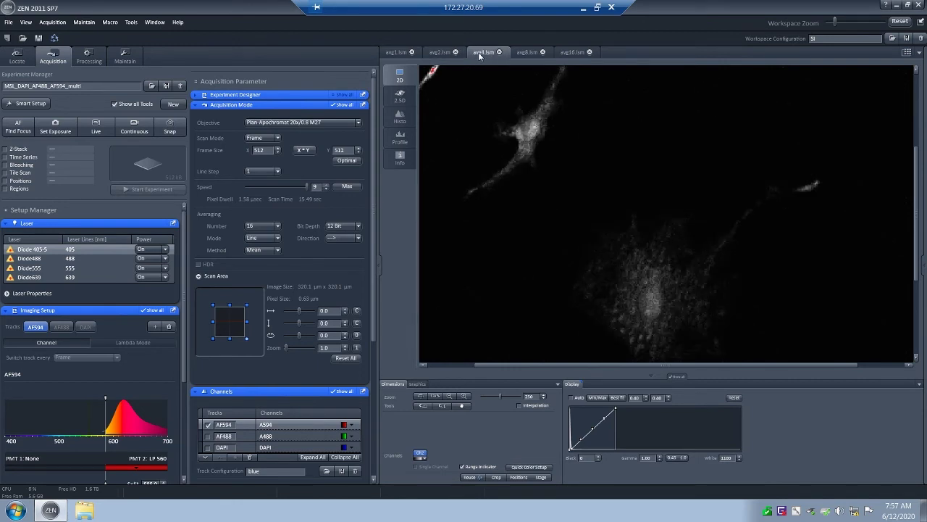
click(526, 53)
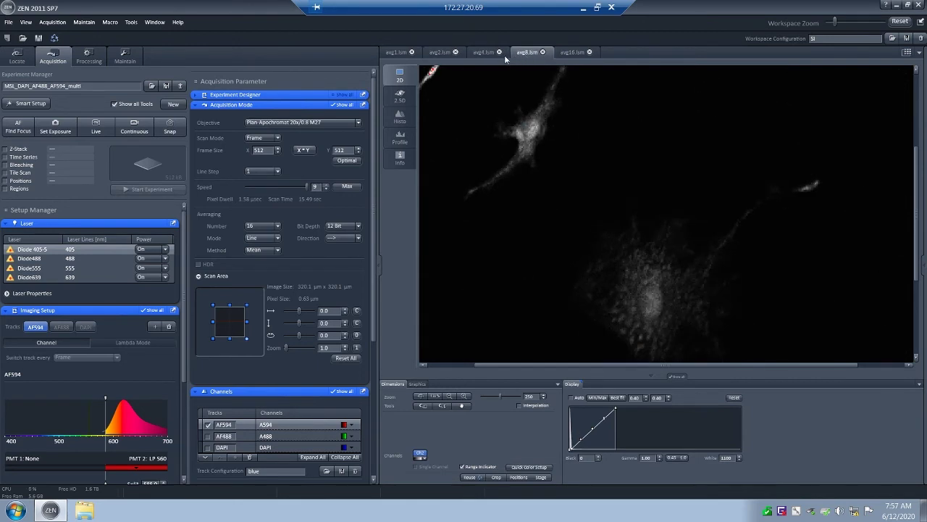
click(477, 52)
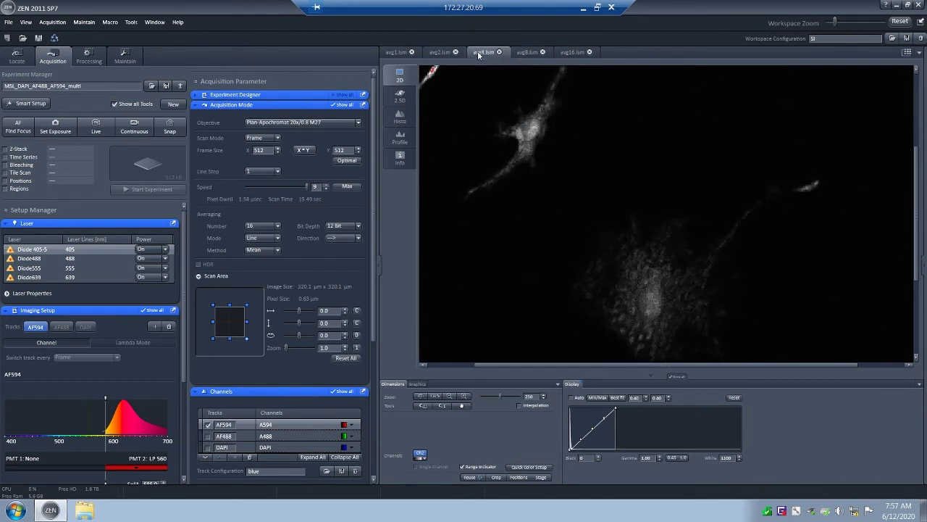
click(527, 54)
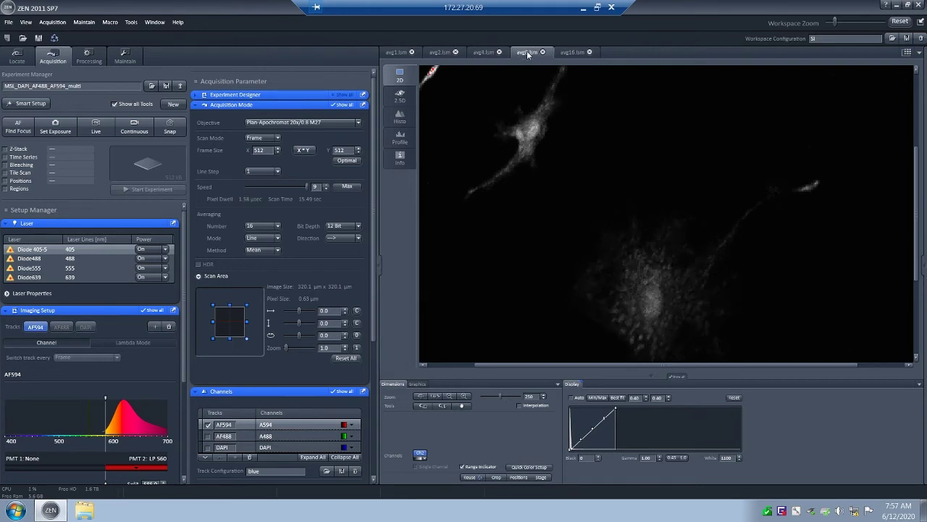
click(567, 54)
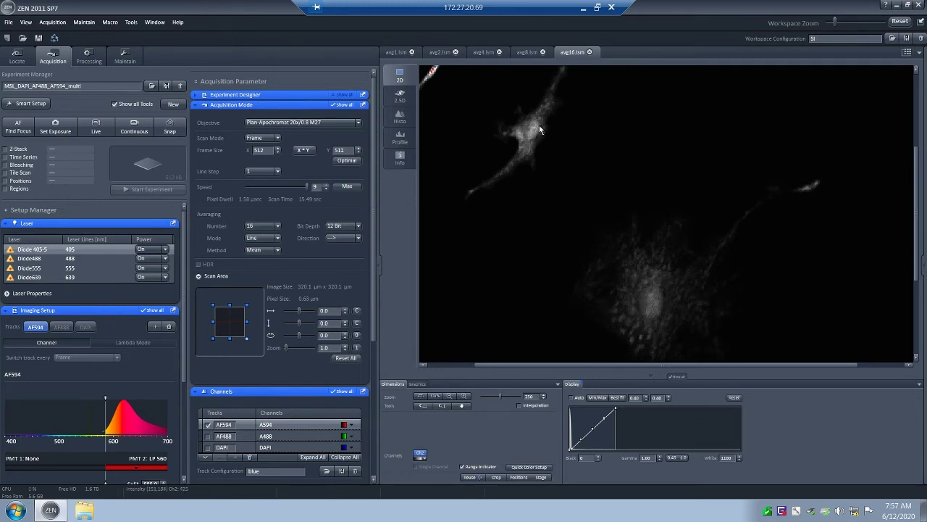
Step: Compare again from avg1 to avg8, flipping between avg4 and avg8, ending on avg8
click(396, 53)
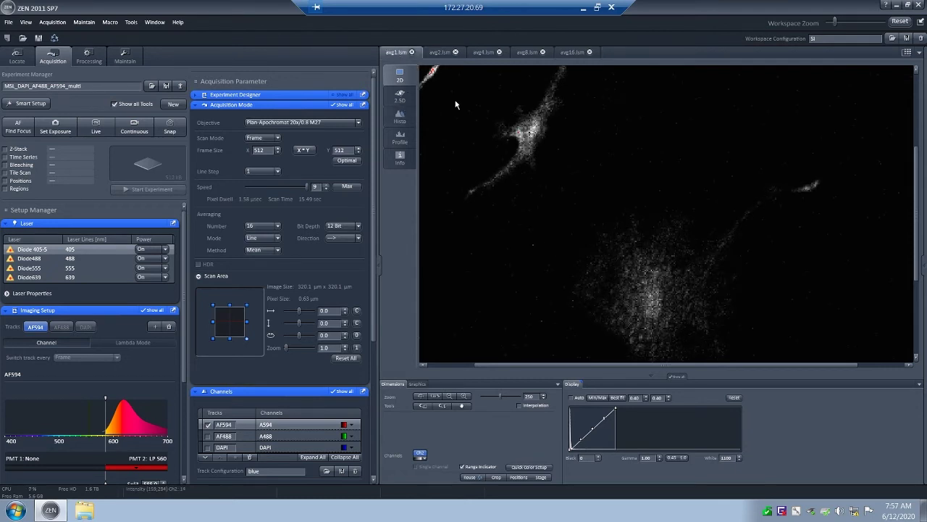
click(440, 53)
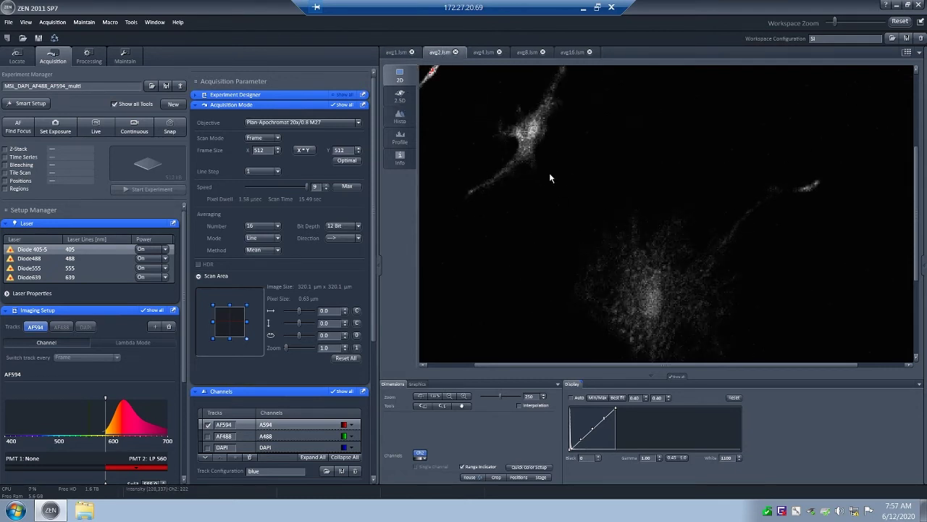
click(484, 54)
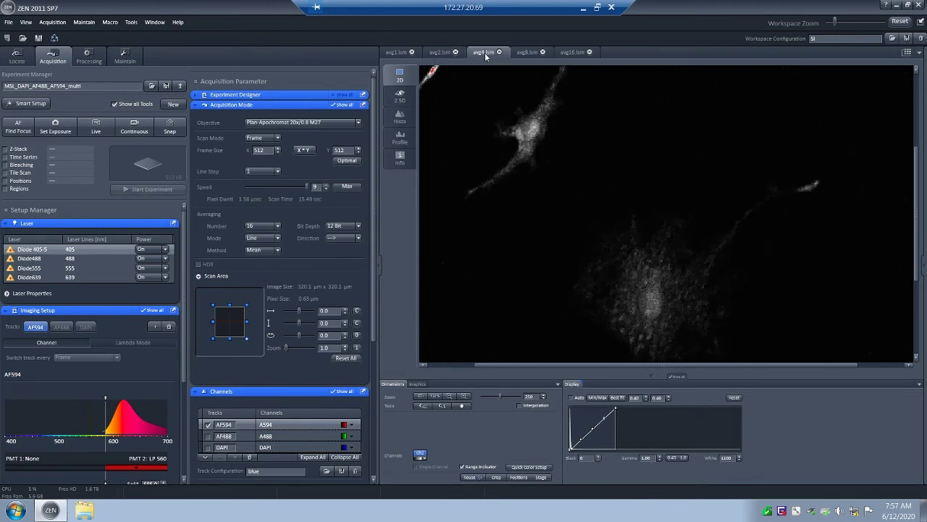
click(529, 53)
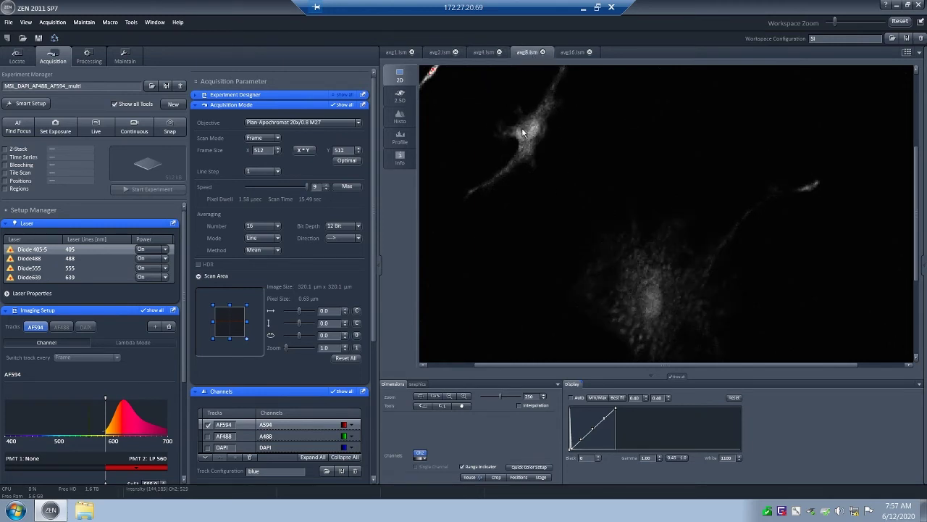
click(485, 53)
click(529, 53)
click(485, 53)
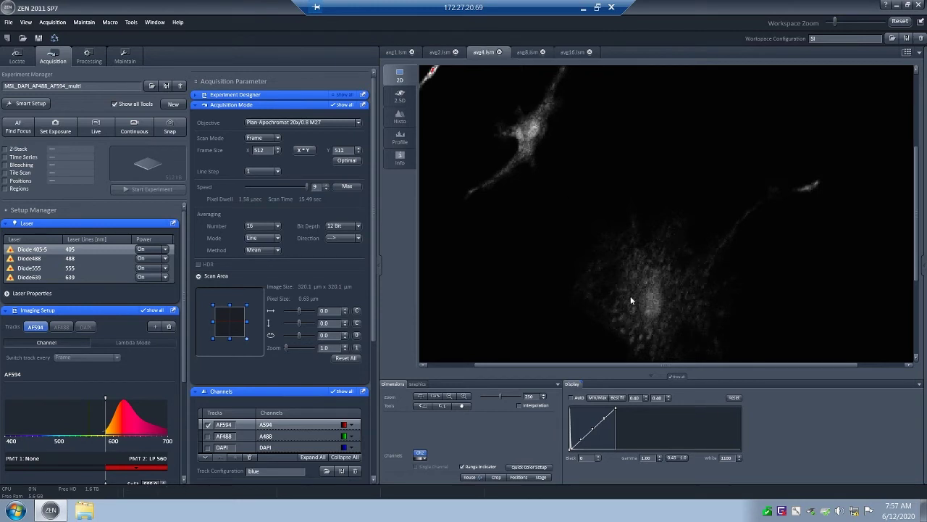
click(528, 53)
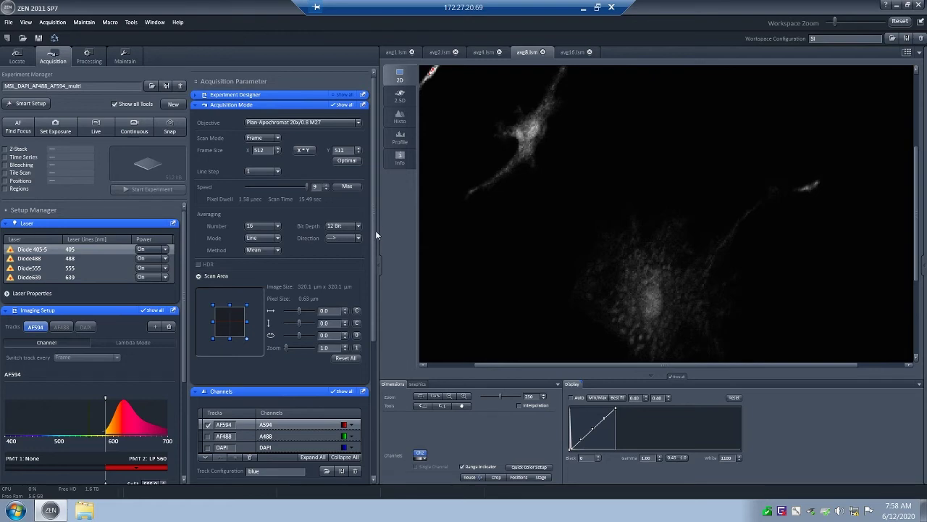
Step: Scroll the Acquisition Parameter panel down to the AF594 - LSM laser, pinhole and gain settings
drag(374, 231, 387, 309)
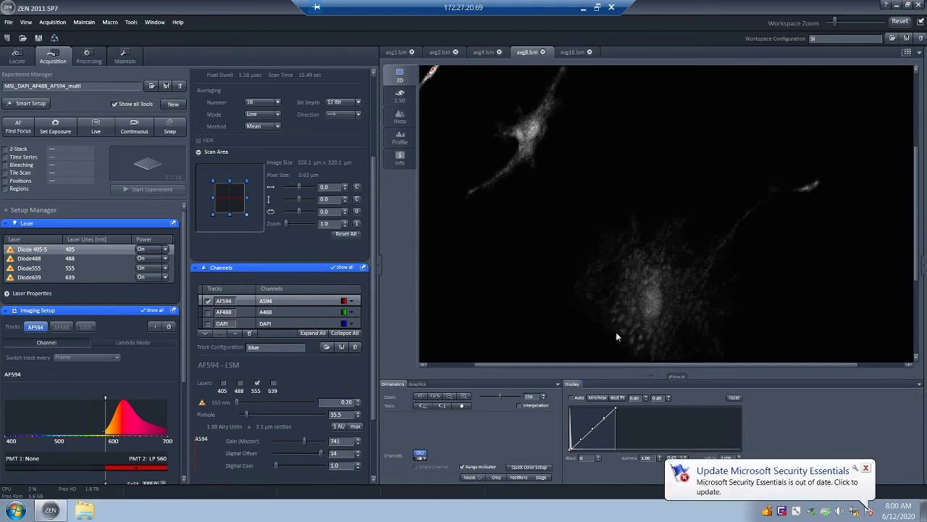
Step: Dismiss the Microsoft Security Essentials balloon and scroll up to the Acquisition Mode section
click(867, 469)
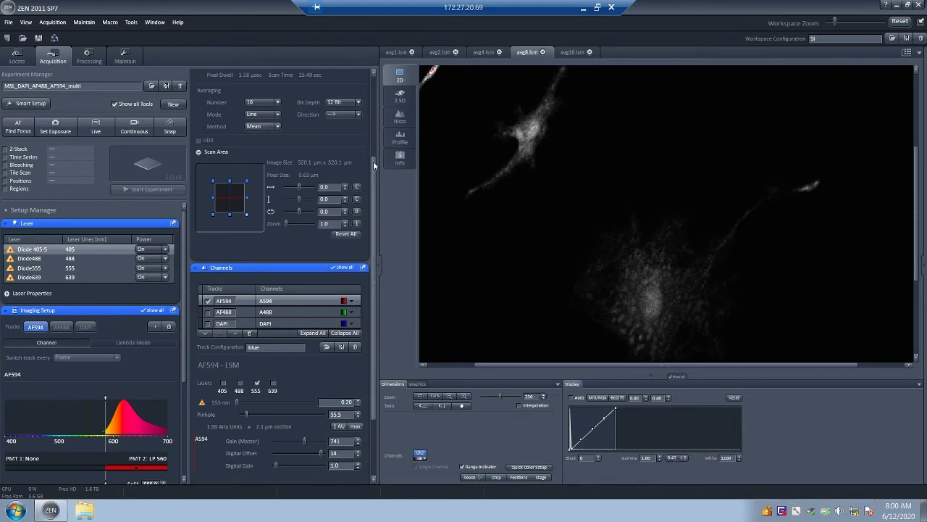
drag(375, 166, 381, 101)
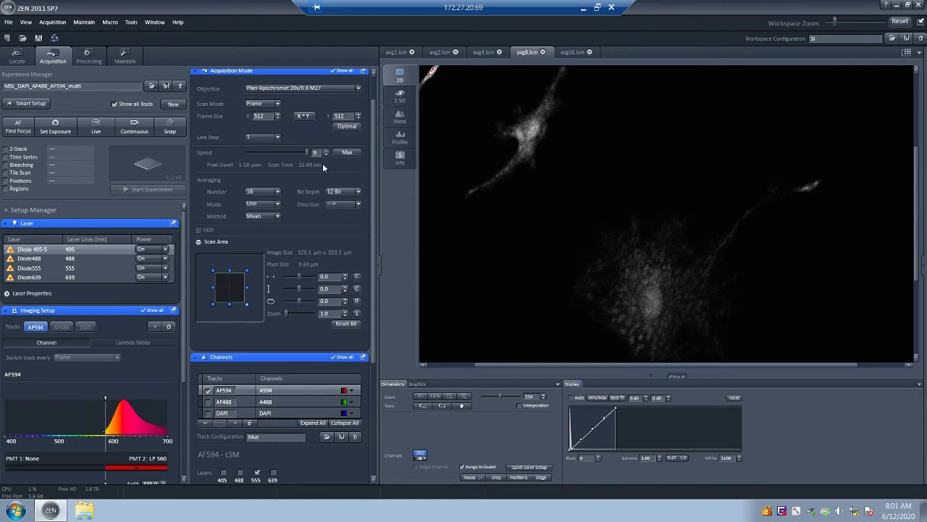
Step: Check the Averaging Number options, keeping 16, and raise the scan speed from 8 to 9
click(275, 192)
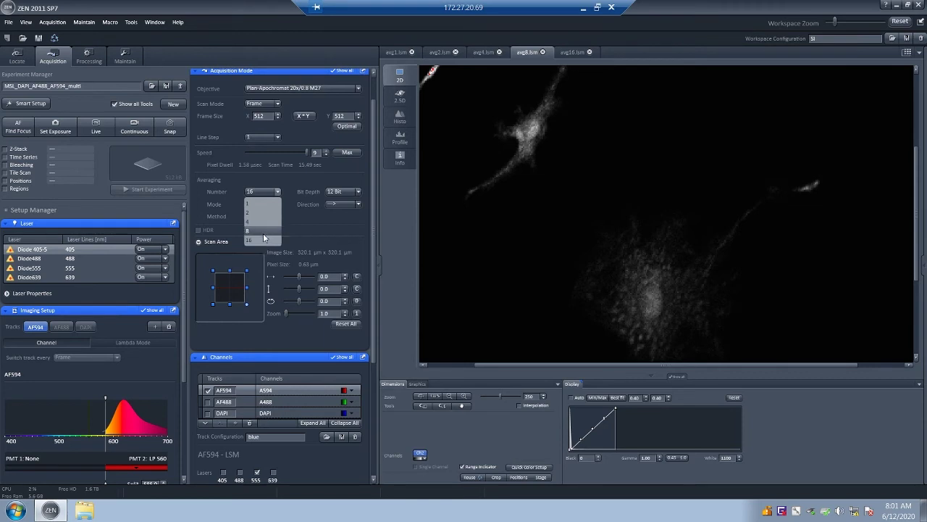
click(297, 226)
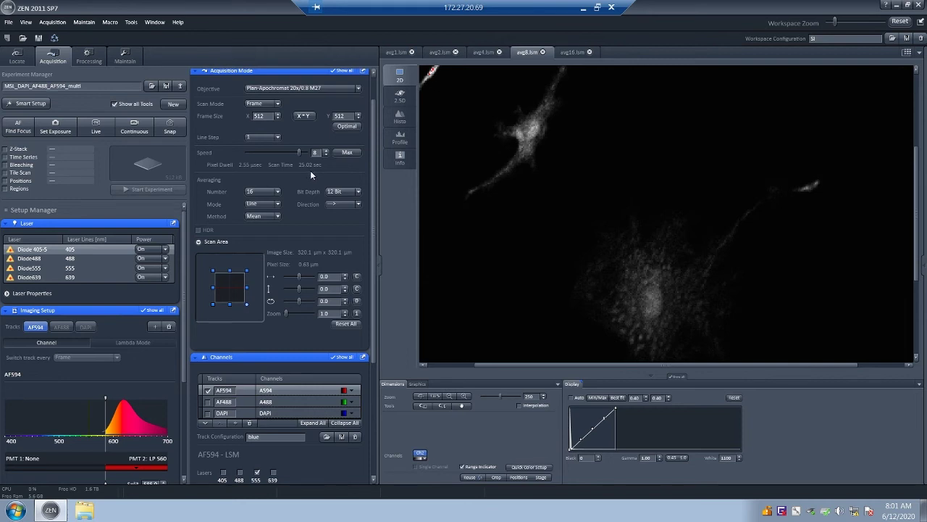
click(326, 150)
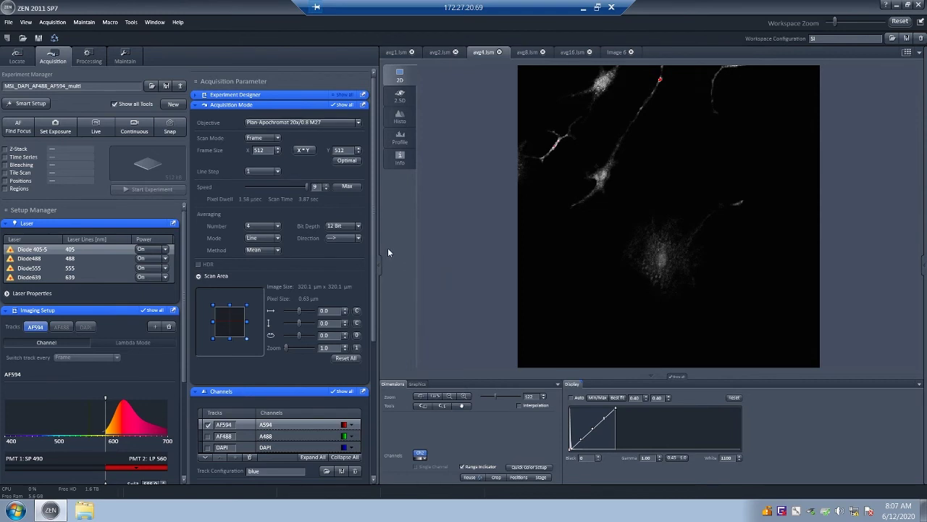
Step: Scroll through Acquisition Mode, Channels and AF594 - LSM to review averaging, laser, pinhole and gain
drag(375, 246, 381, 357)
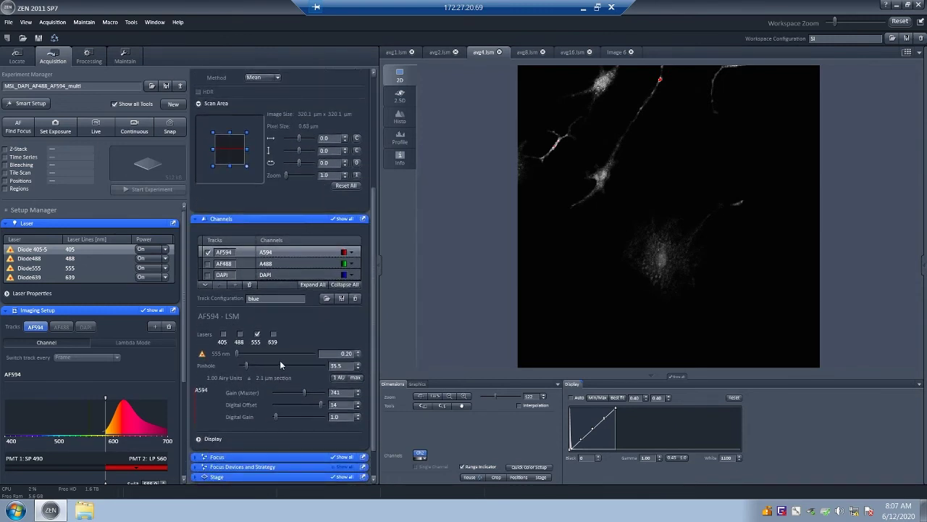
drag(381, 269, 380, 196)
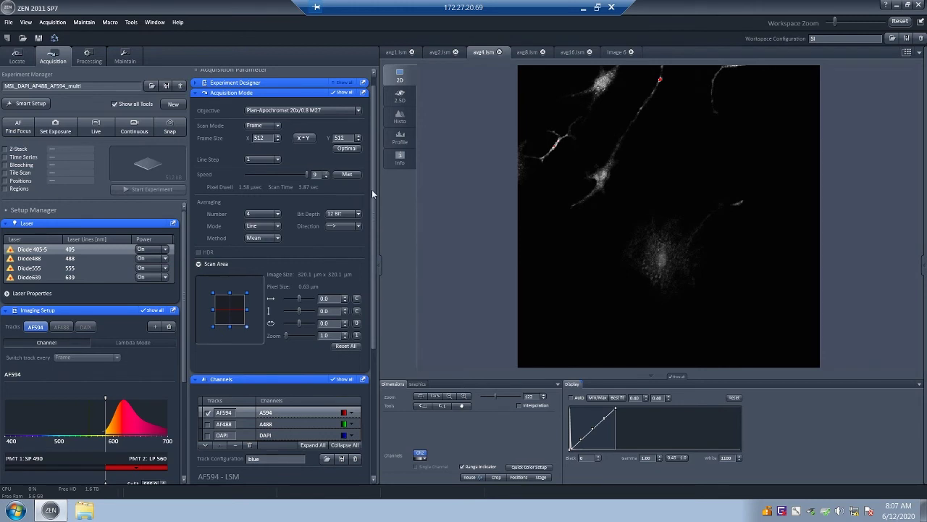
scroll(376, 182, up, 1)
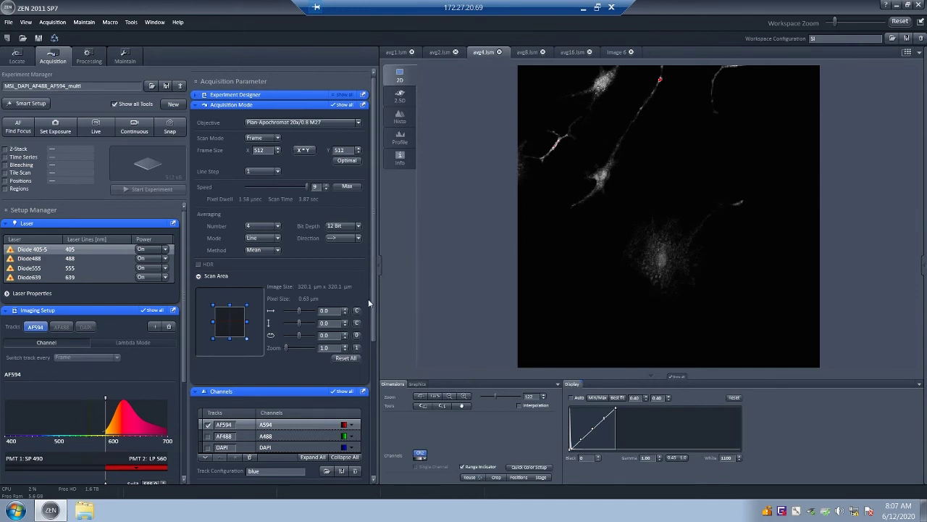
scroll(336, 367, down, 4)
scroll(297, 308, up, 1)
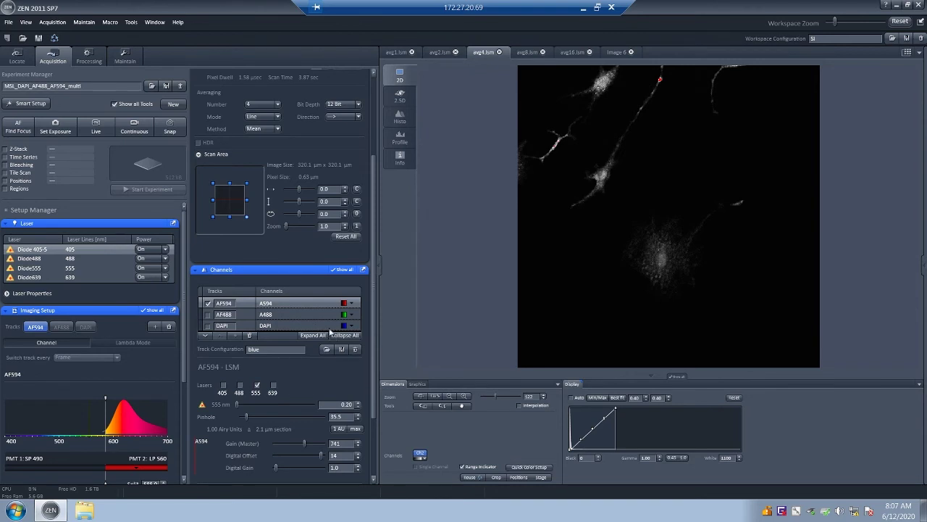
Step: Disable the AF594 track, enable and select AF488, and start a Live scan
drag(371, 295, 370, 335)
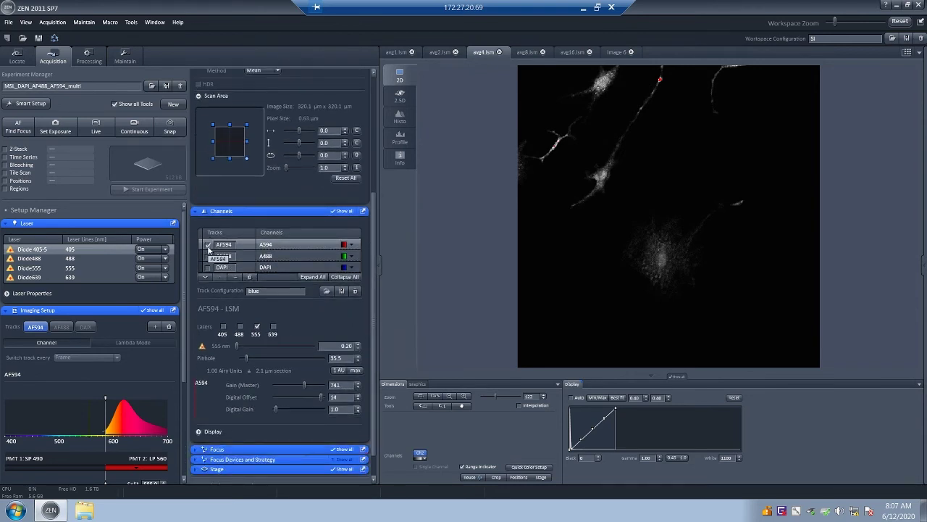
click(208, 249)
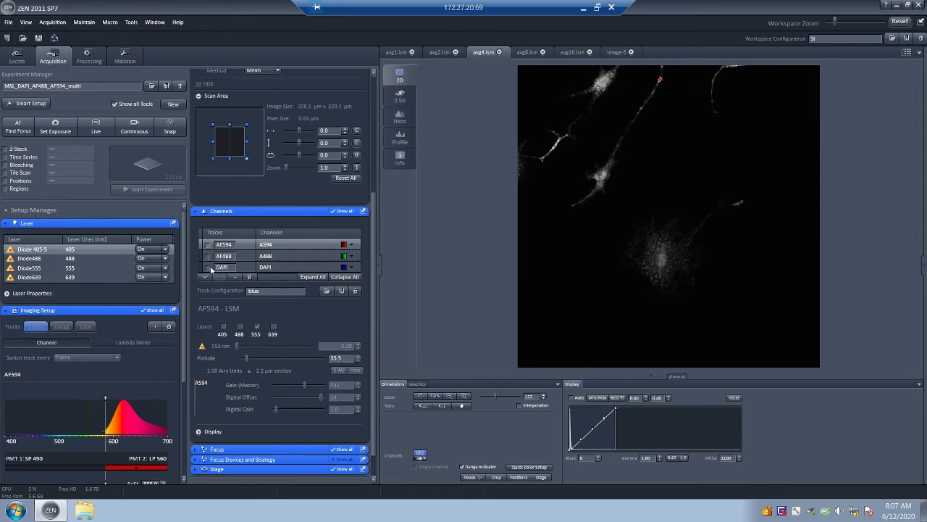
click(271, 260)
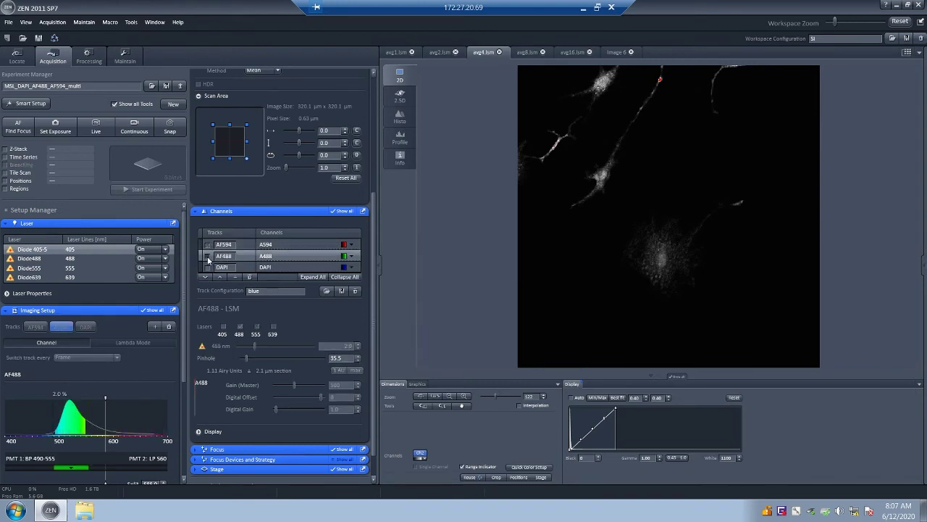
click(295, 259)
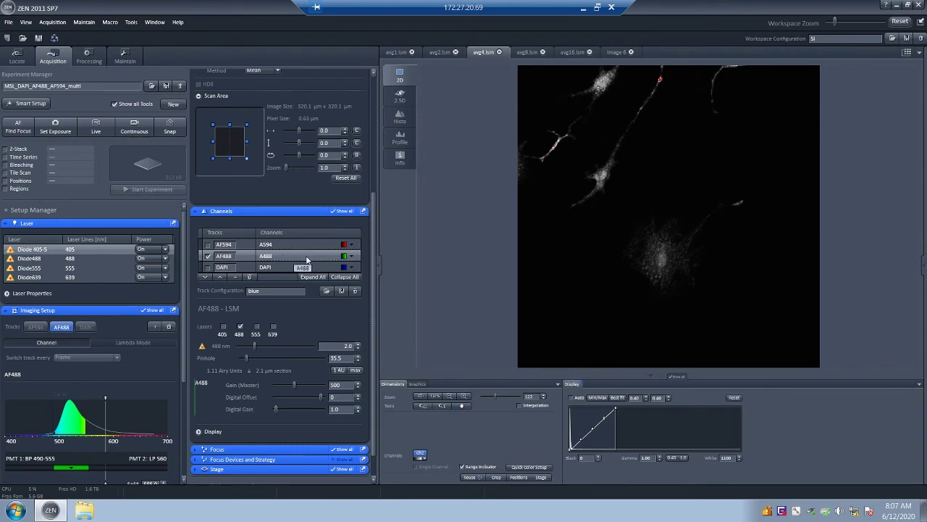
click(287, 247)
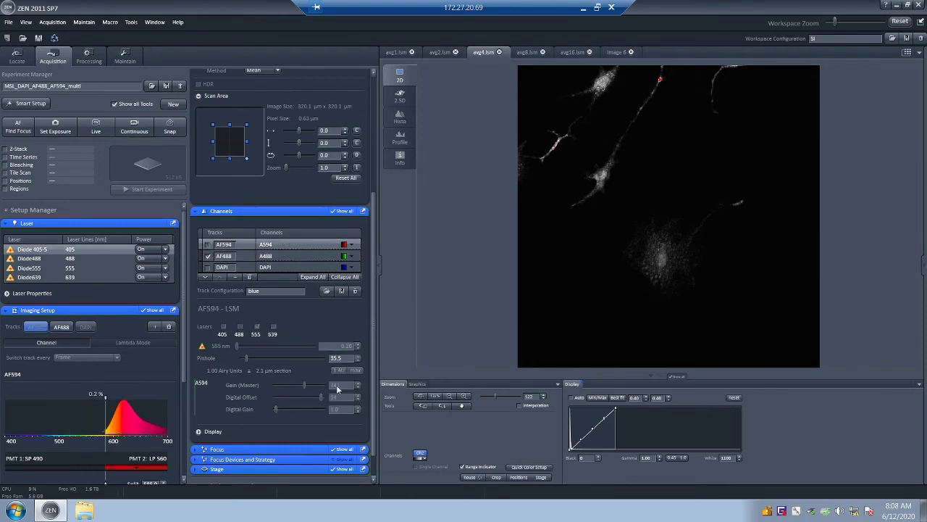
click(267, 257)
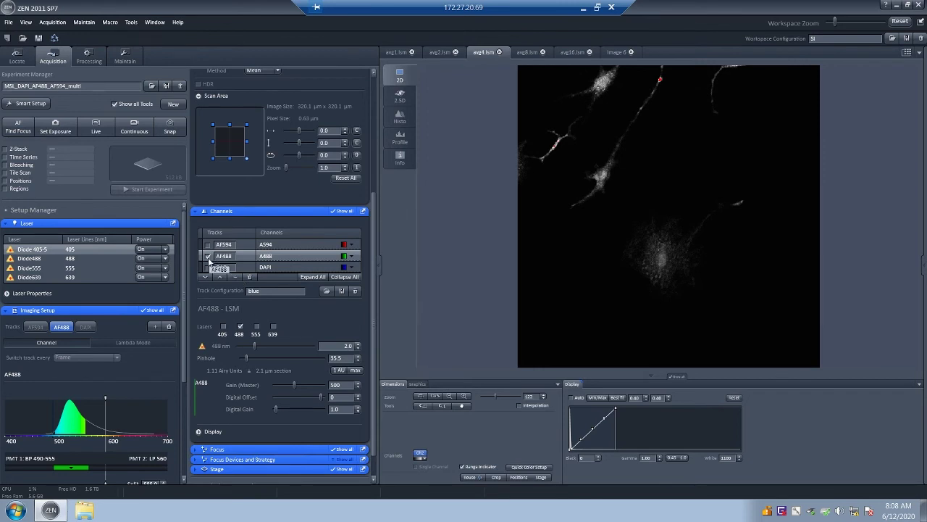
click(97, 127)
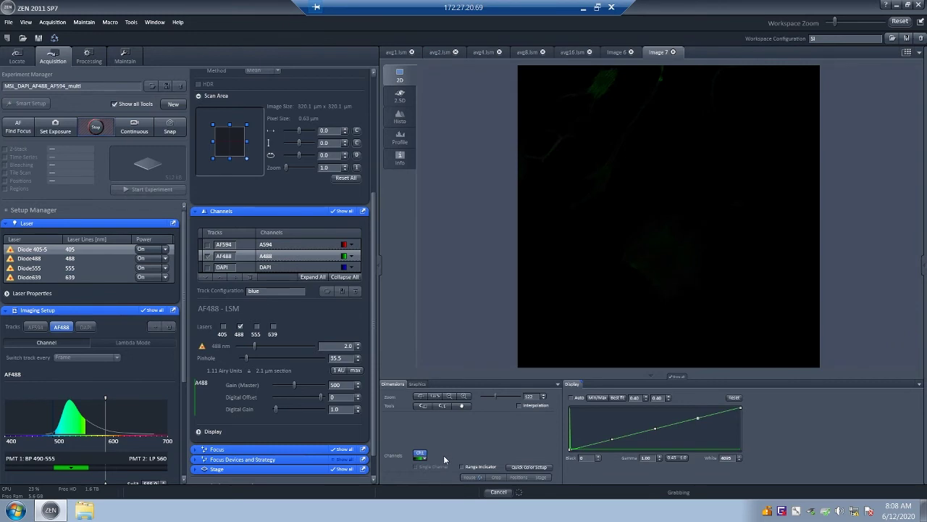
Step: Colour-code intensity extremes, raise the AF488 digital offset to 15, and display the intensity histogram
click(473, 471)
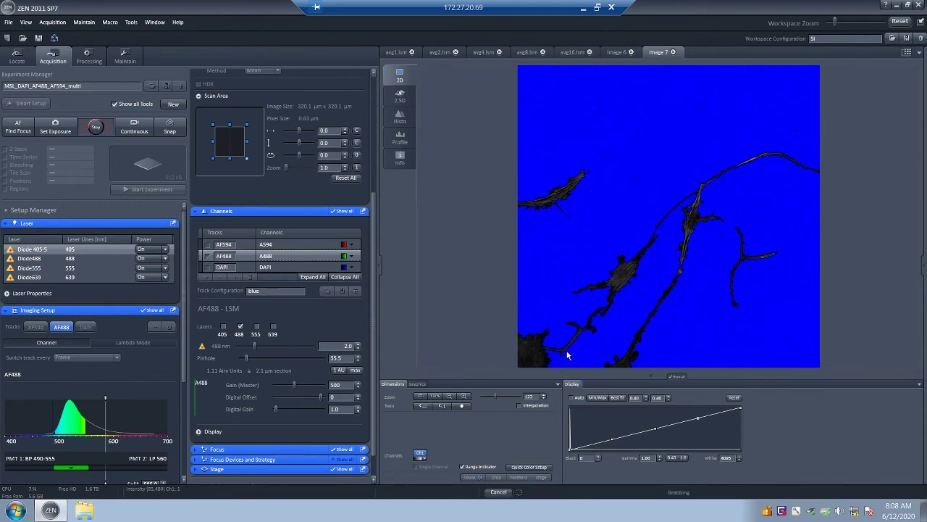
click(357, 397)
click(358, 397)
click(358, 397)
click(358, 398)
click(358, 398)
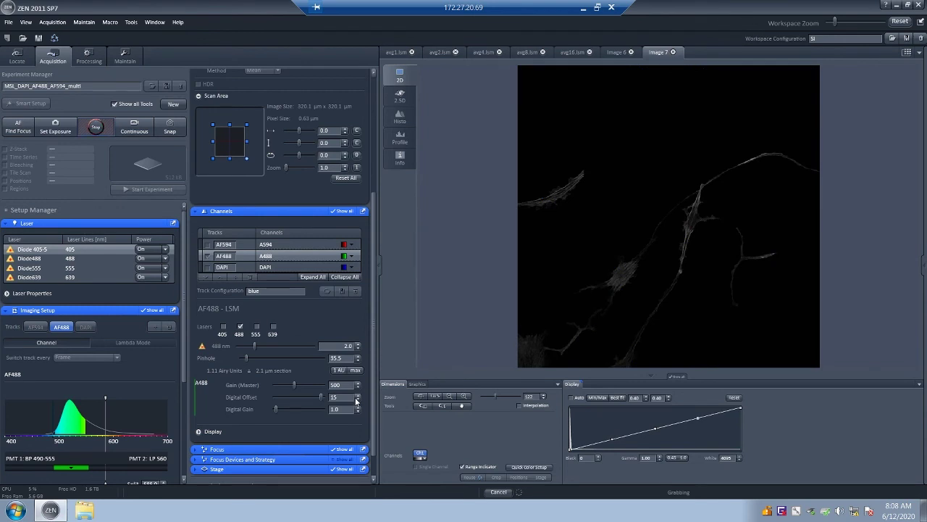
click(407, 120)
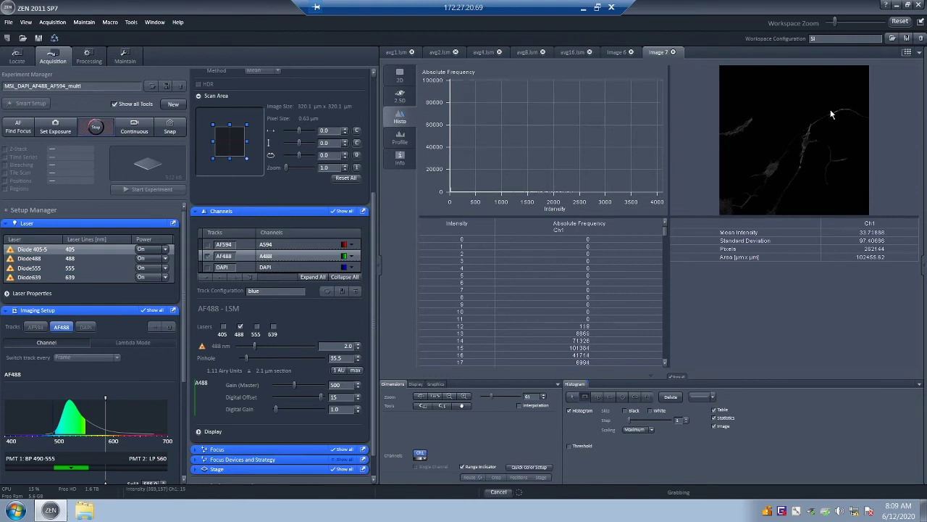
Step: Replace the old overlay with a red line along the upper-right fibre and widen the image beside the histogram
drag(834, 112, 841, 116)
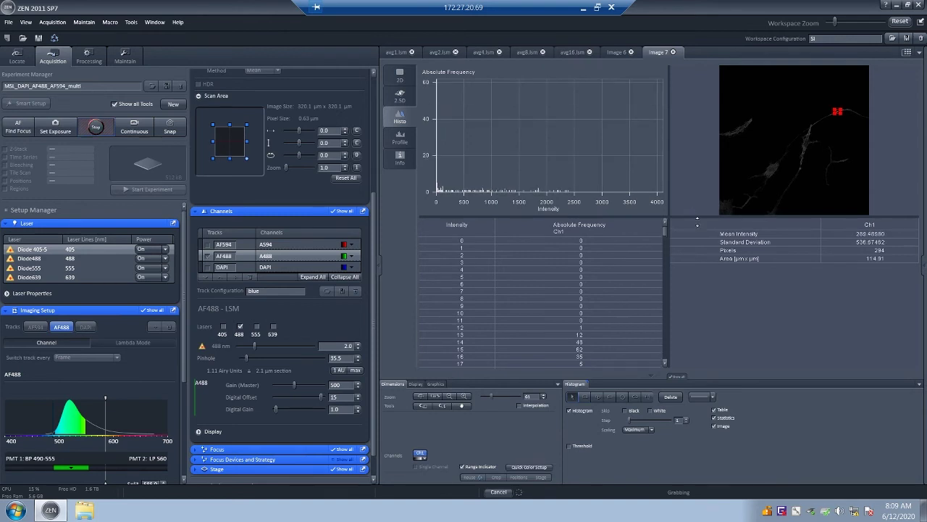
drag(694, 214, 694, 334)
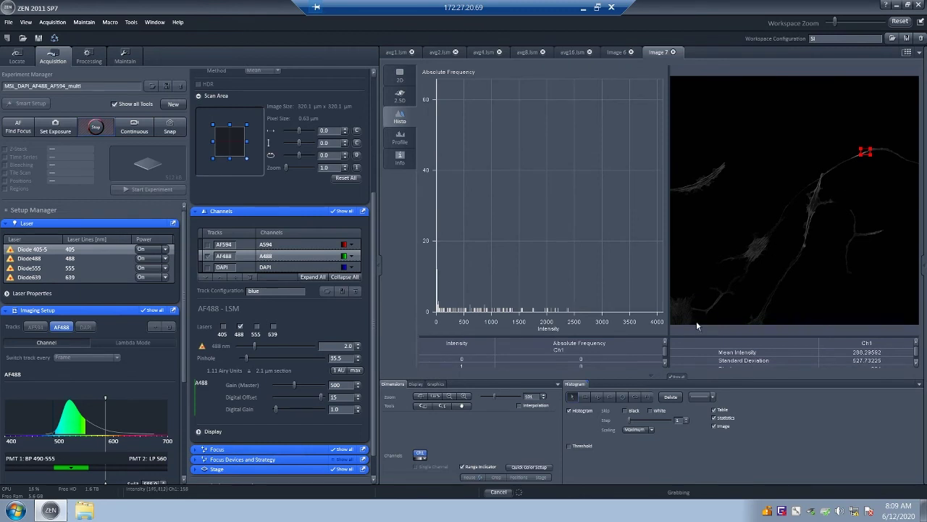
click(671, 397)
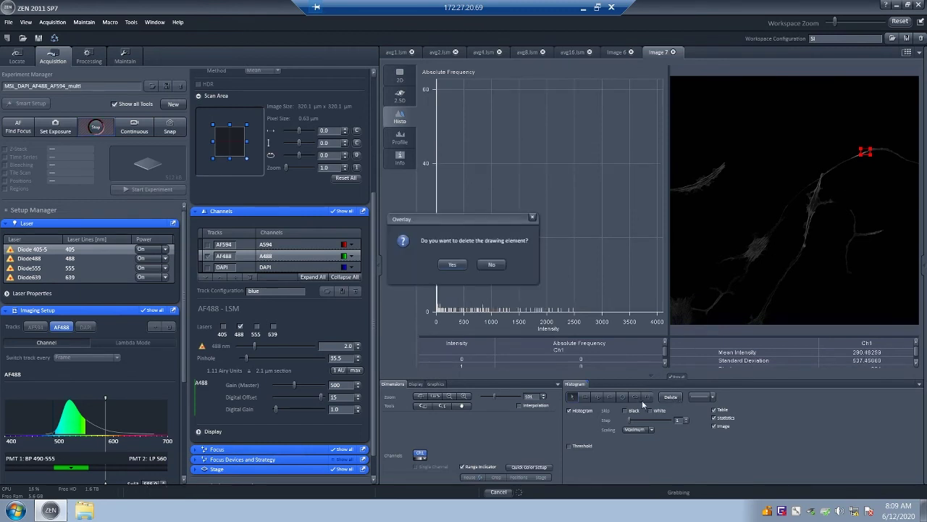
click(452, 264)
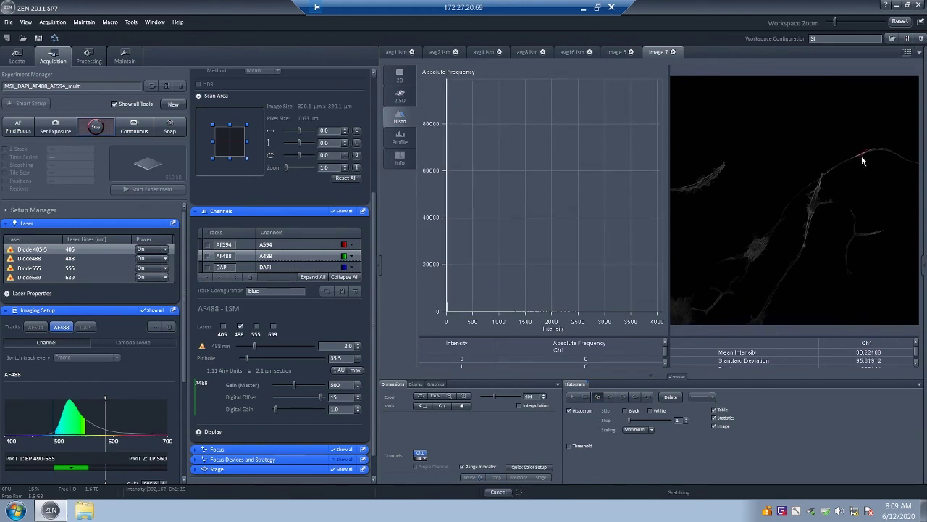
mouse_move(862, 161)
mouse_down()
mouse_move(853, 165)
mouse_move(869, 155)
mouse_up()
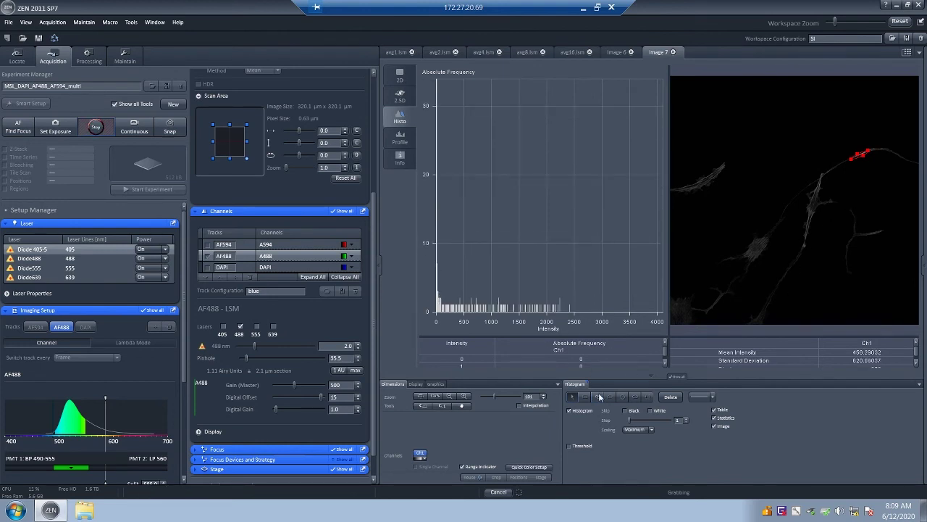
click(653, 377)
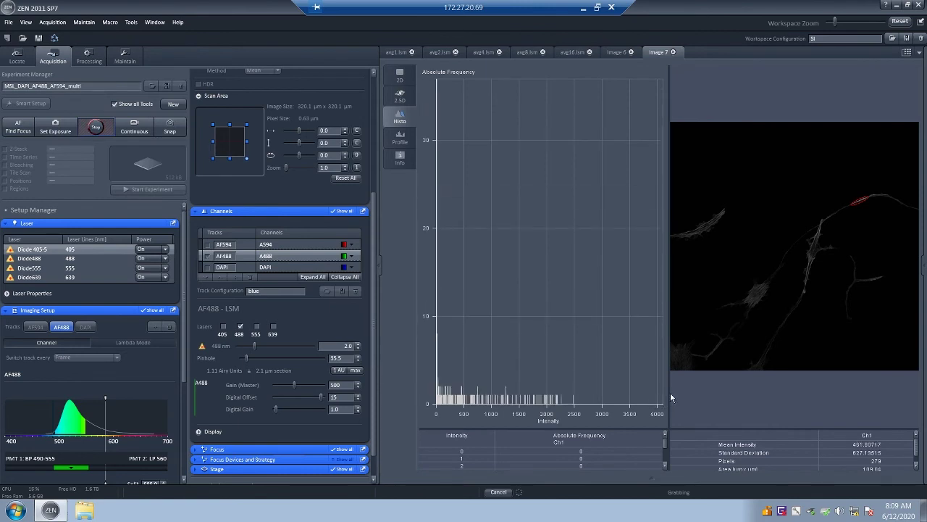
drag(670, 392, 579, 392)
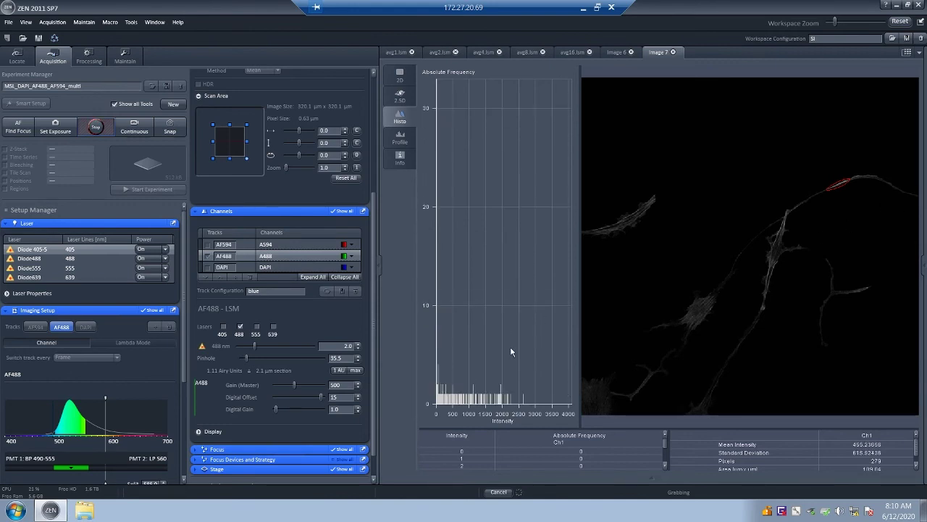
Step: Try 0.50 488 nm laser power with master gain 650, then 600
click(360, 347)
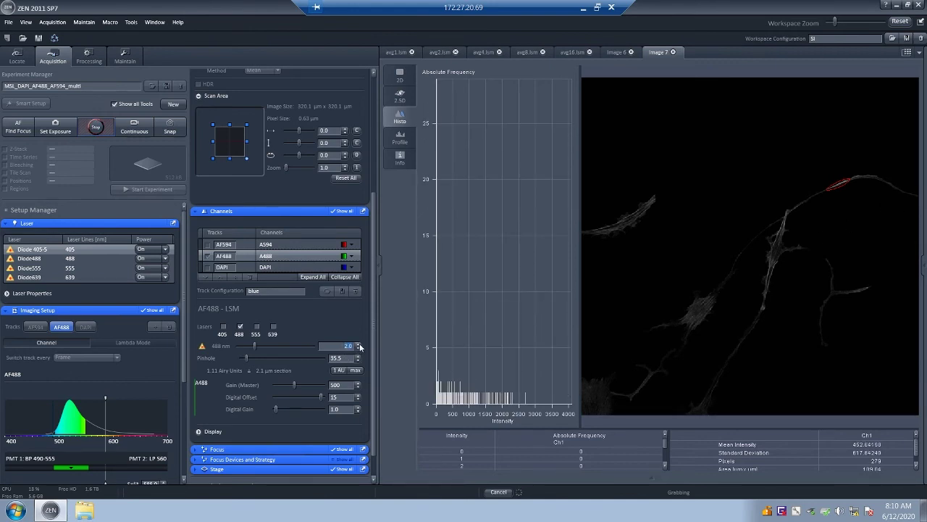
text(0.50)
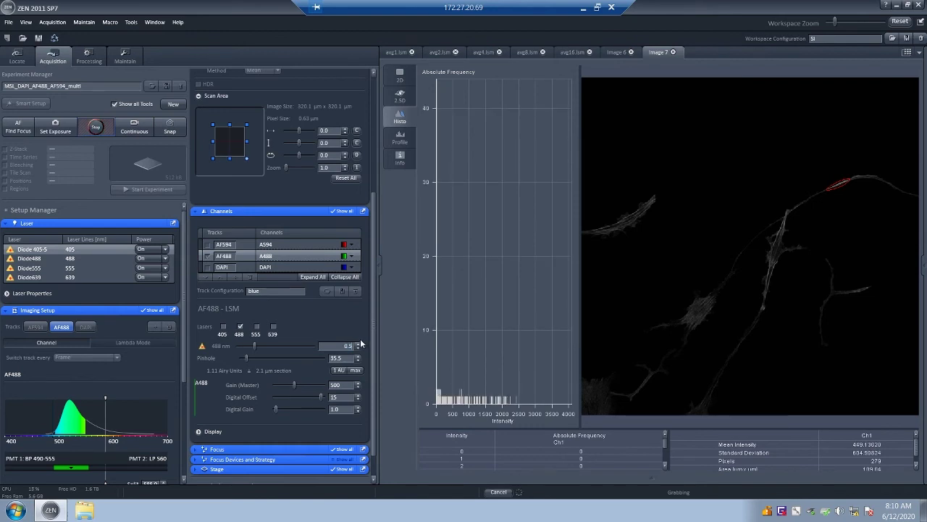
key(Return)
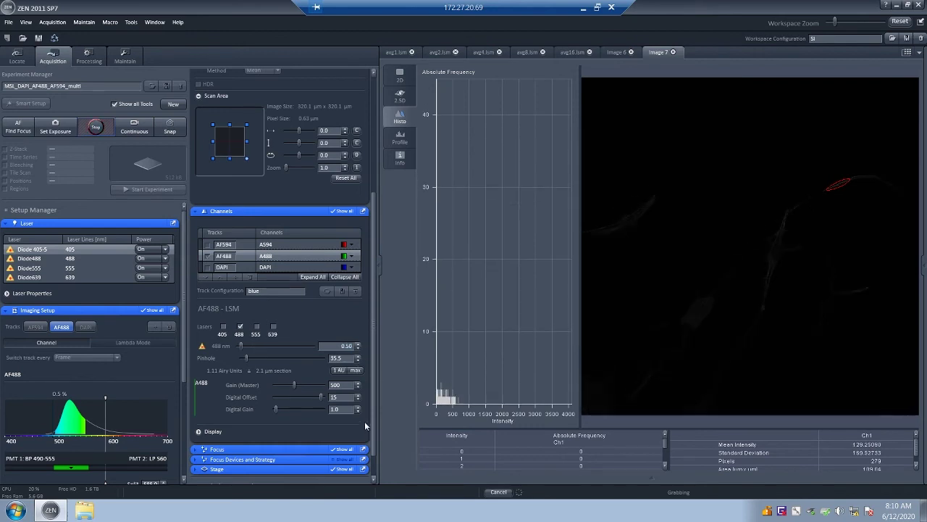
click(336, 385)
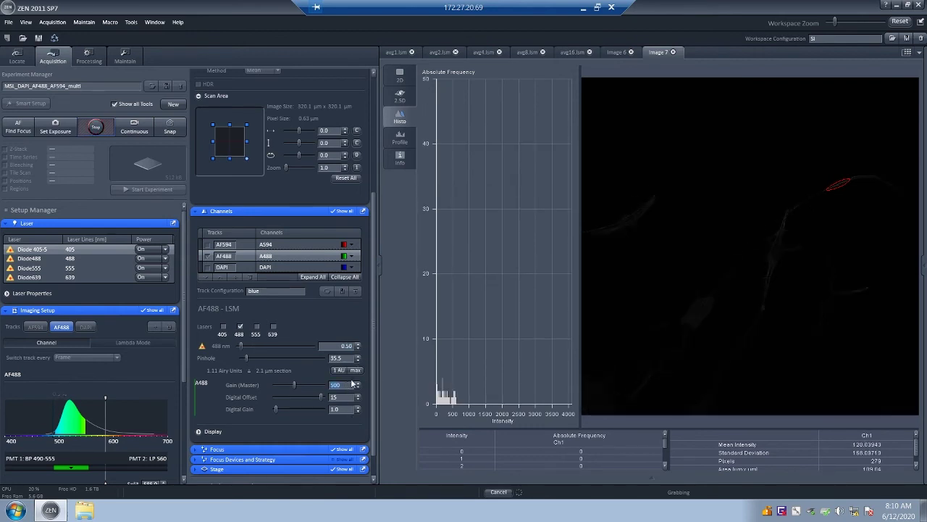
text(650)
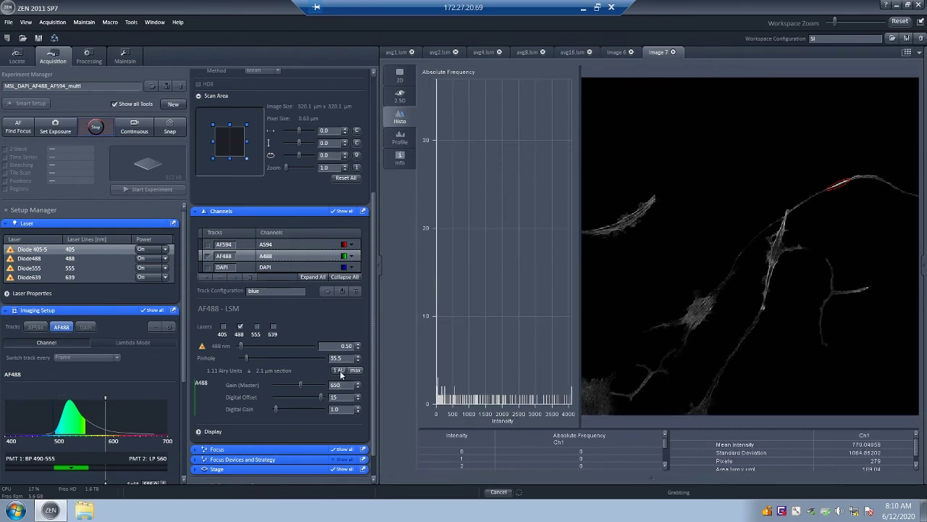
drag(345, 386, 325, 388)
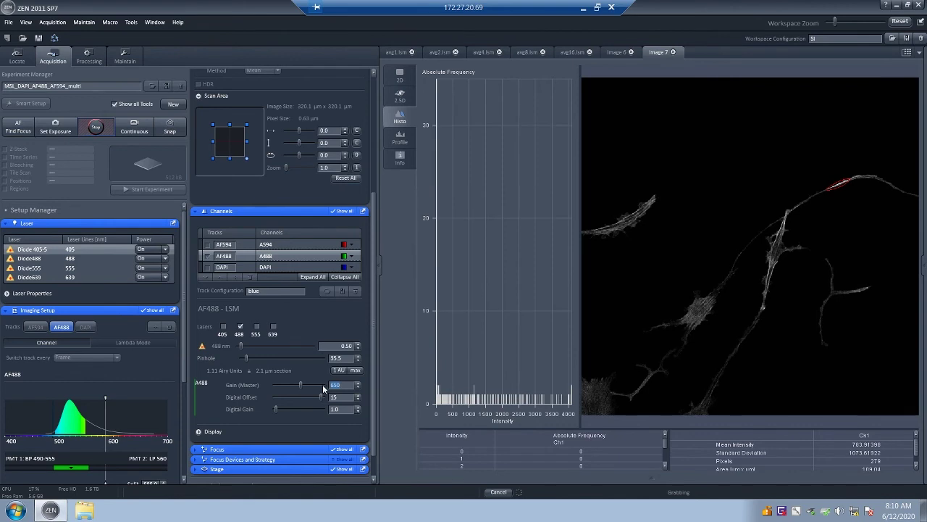
text(600)
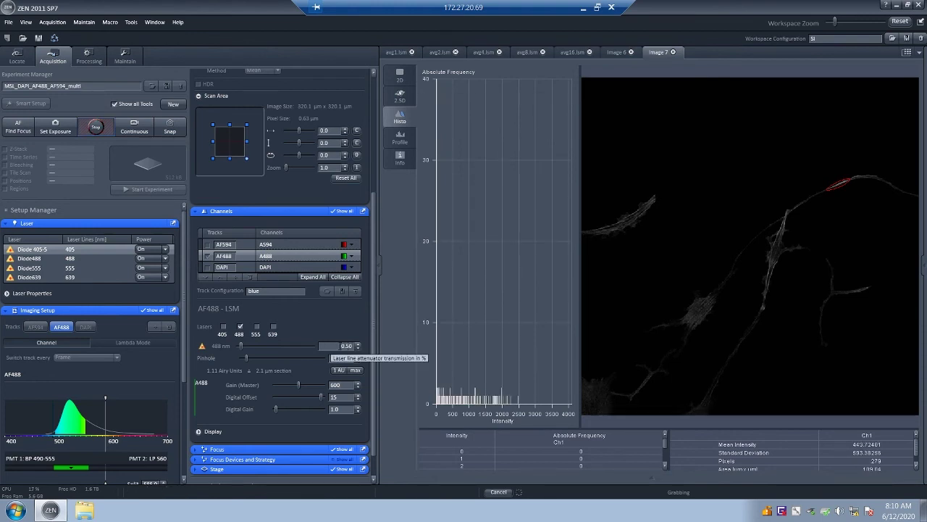
Step: Drop the 488 nm laser power to 0.20 with gain 700, then raise power to 0.40
click(357, 349)
click(357, 349)
click(357, 349)
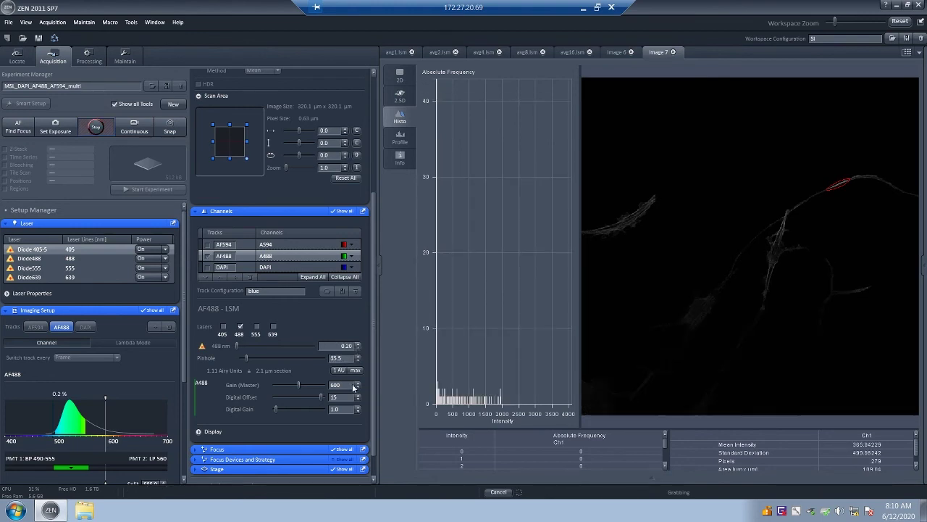
text(7)
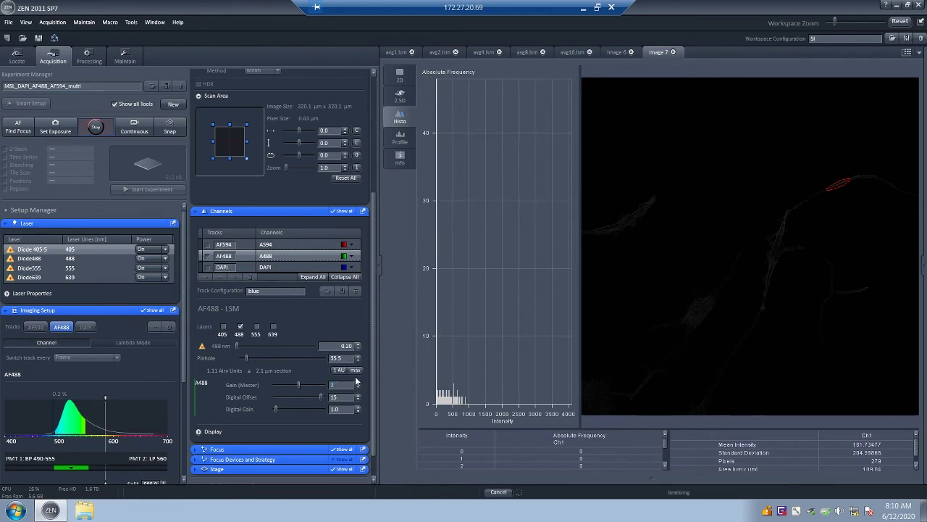
text(00)
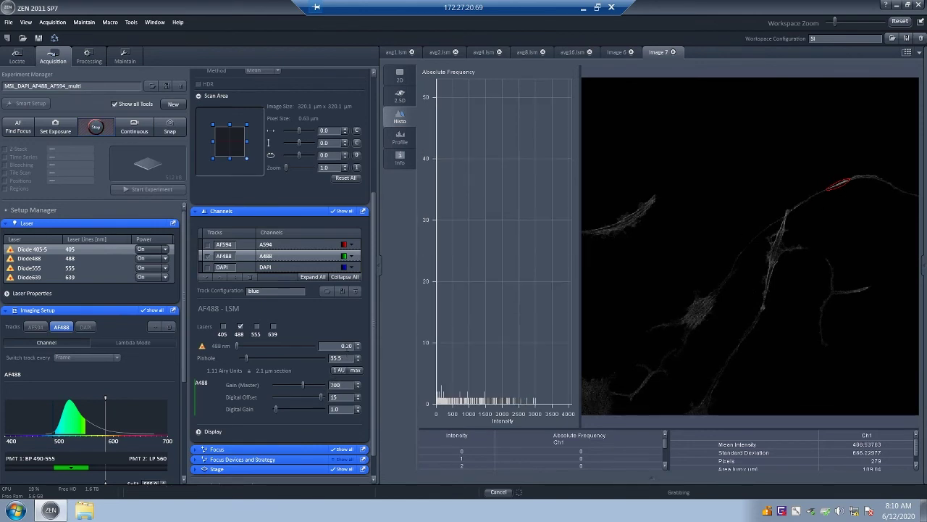
click(357, 345)
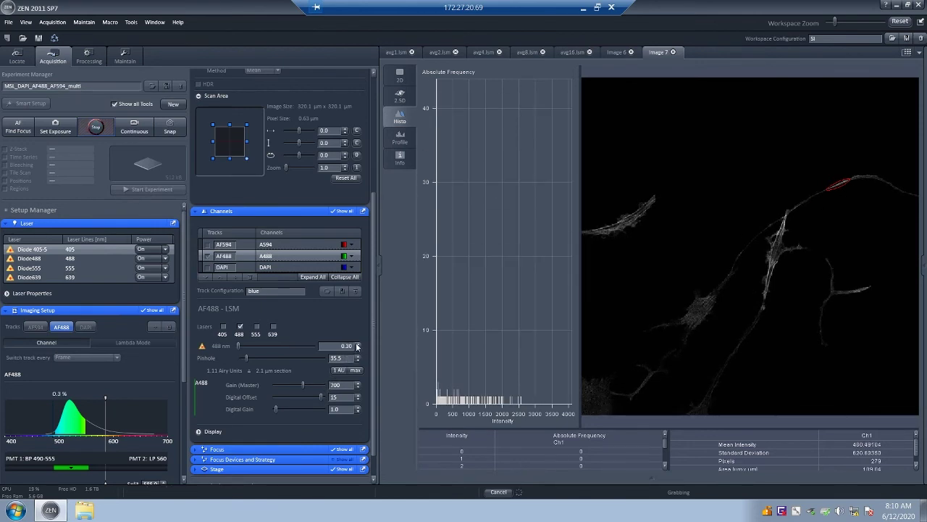
Step: Adjust the AF488 master gain from 650 to 600, then settle on 610
double_click(348, 386)
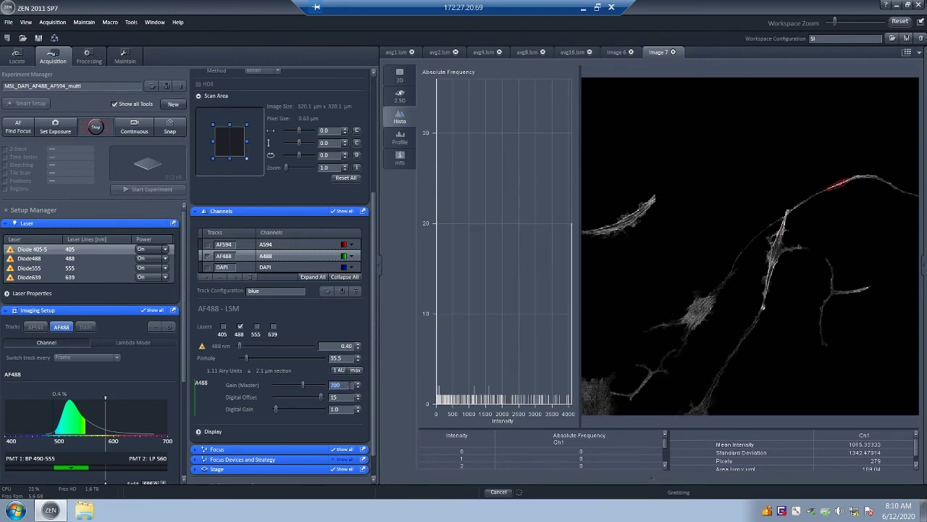
text(650)
key(Return)
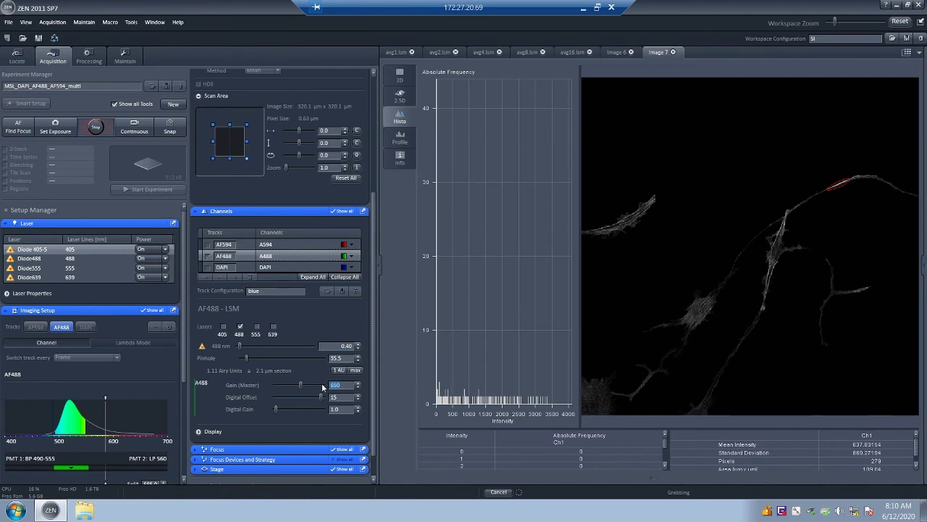
double_click(328, 385)
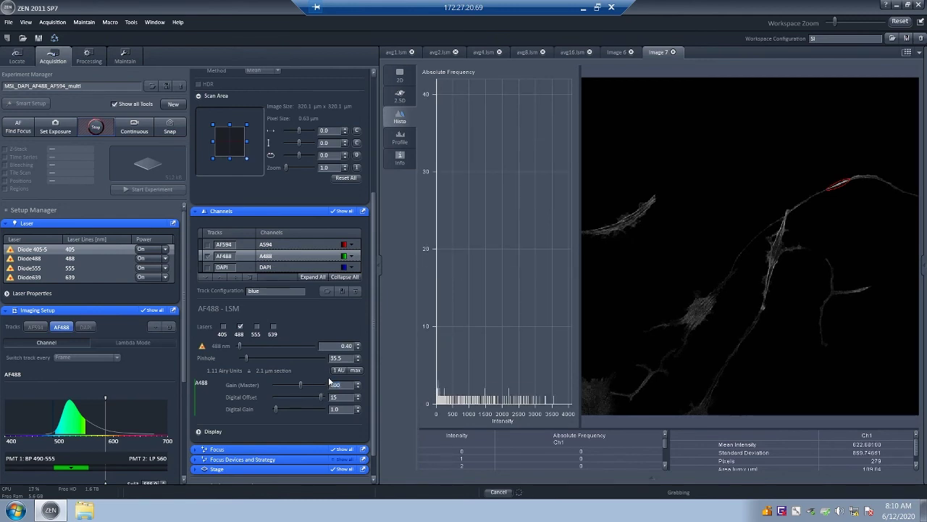
text(600)
key(Return)
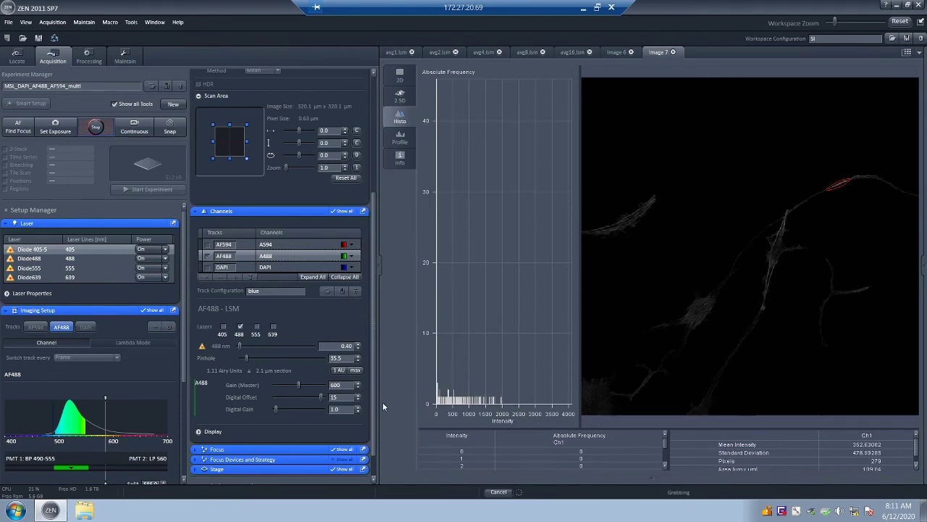
double_click(324, 386)
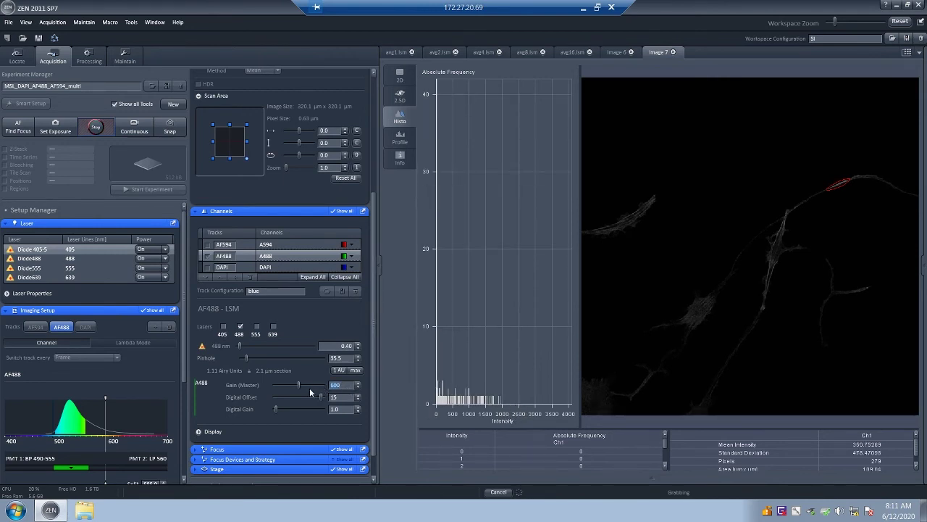
text(610)
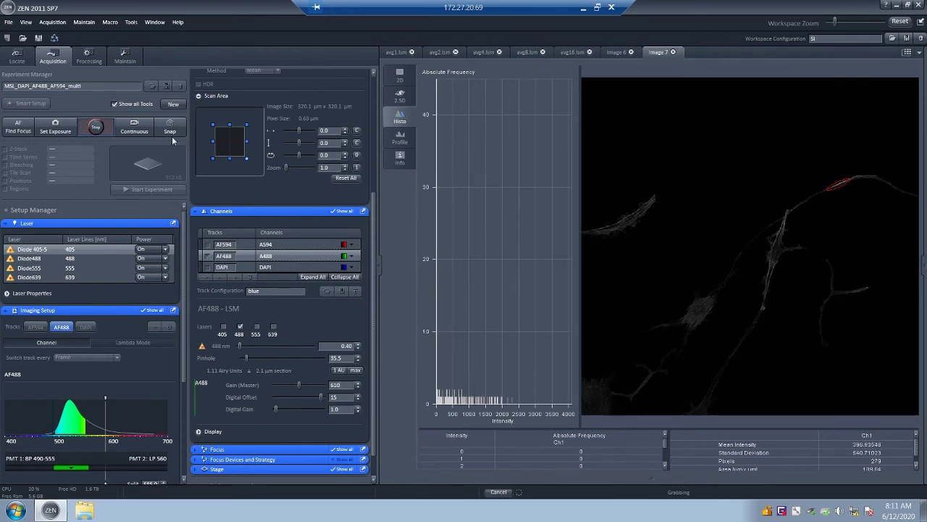
Step: Select the DAPI track, start a live scan, and turn on Range Indicator colouring
click(207, 268)
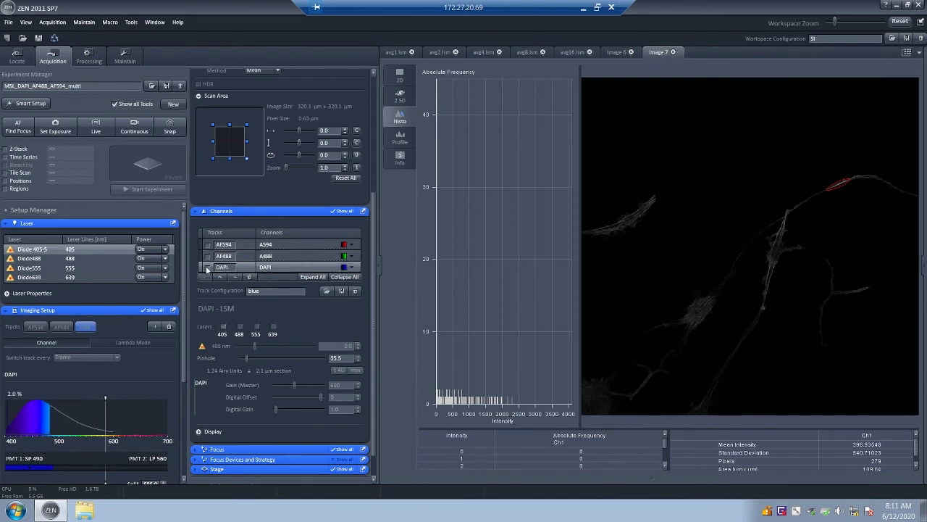
click(96, 127)
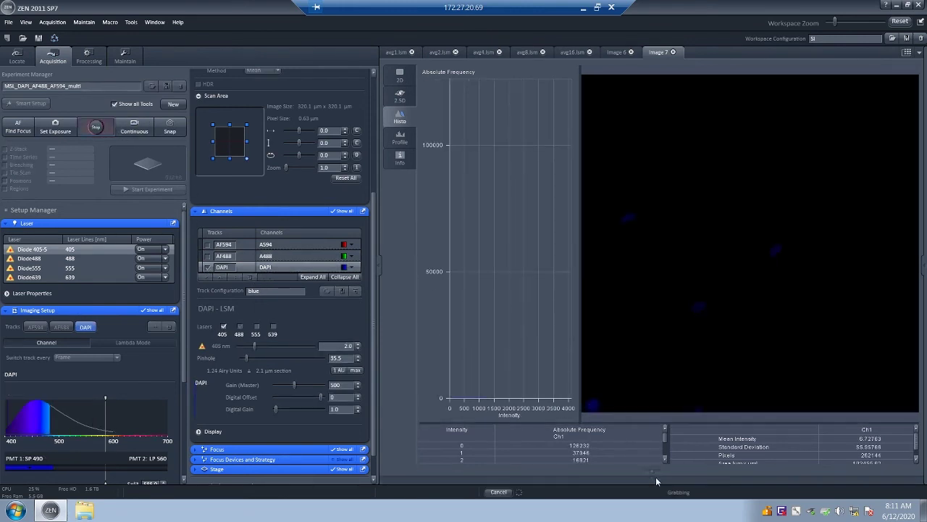
click(656, 476)
click(490, 464)
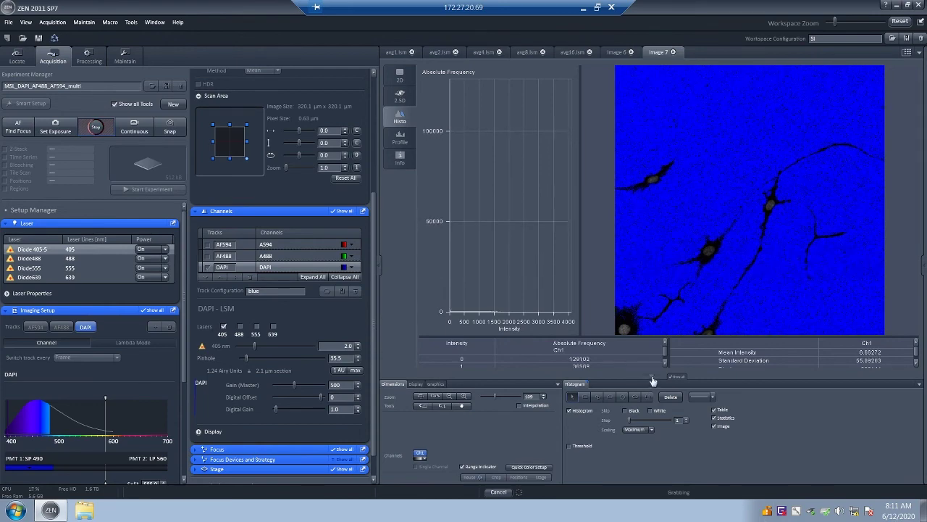
Step: Raise the DAPI digital offset from 7 to 15, then select the rectangle histogram region tool
drag(652, 377, 663, 479)
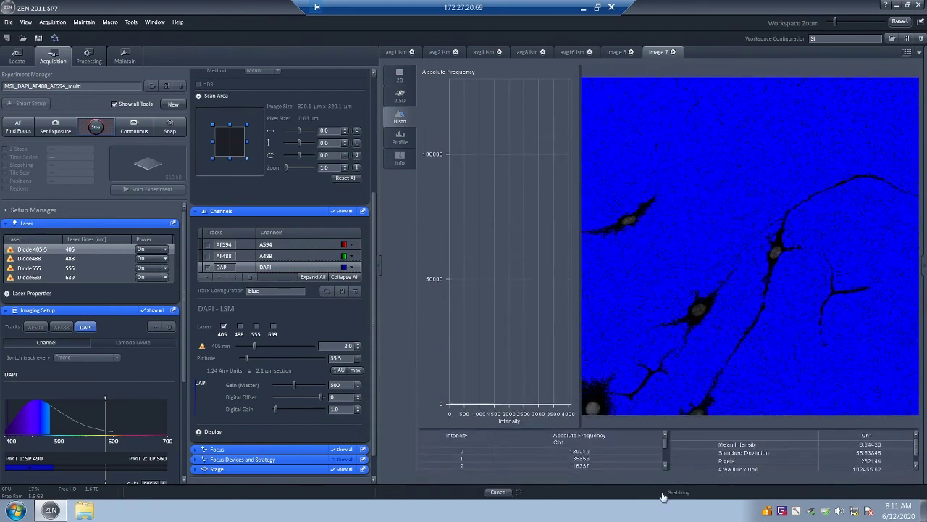
click(357, 395)
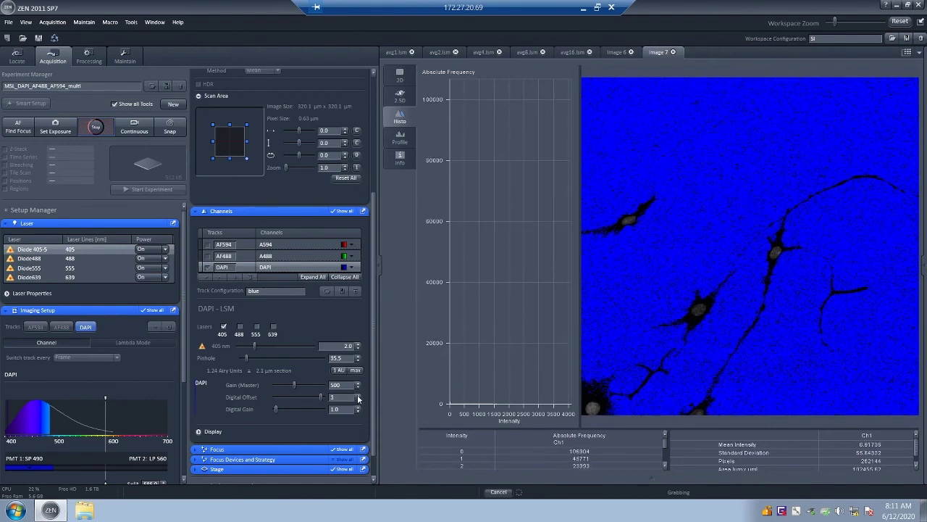
click(357, 395)
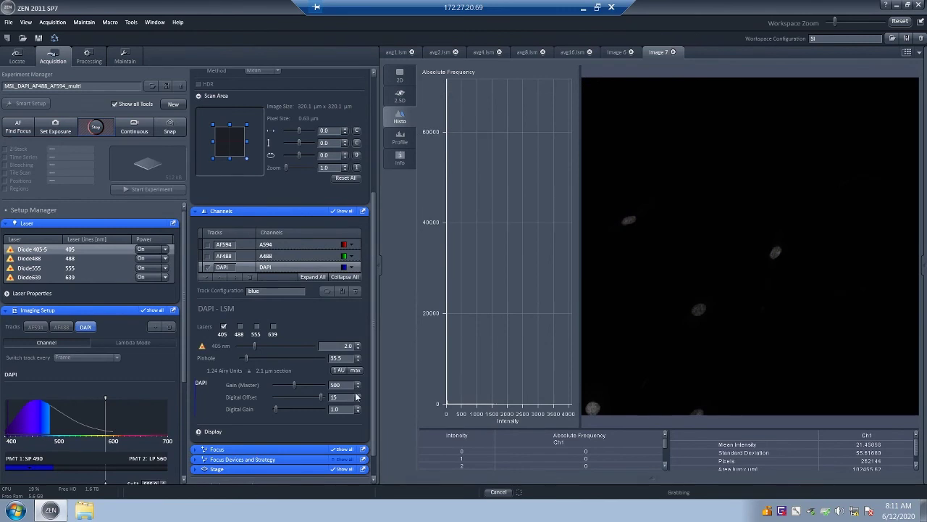
click(651, 479)
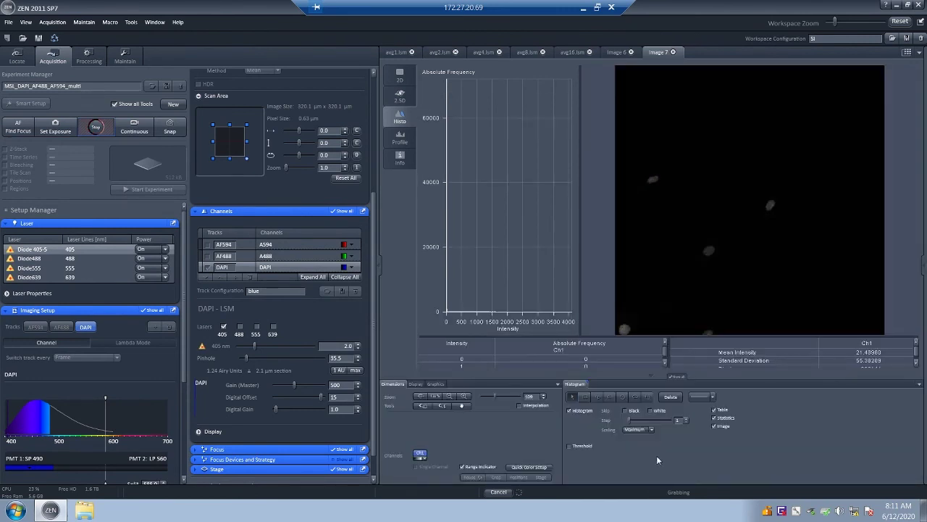
click(584, 397)
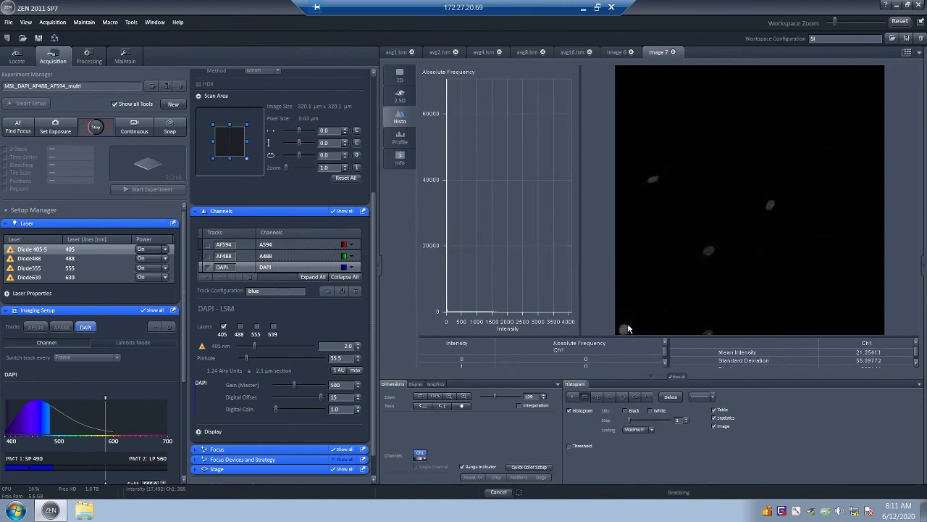
Step: Outline a small region on the bottom-left nucleus and raise the DAPI master gain to about 523
drag(630, 324, 619, 334)
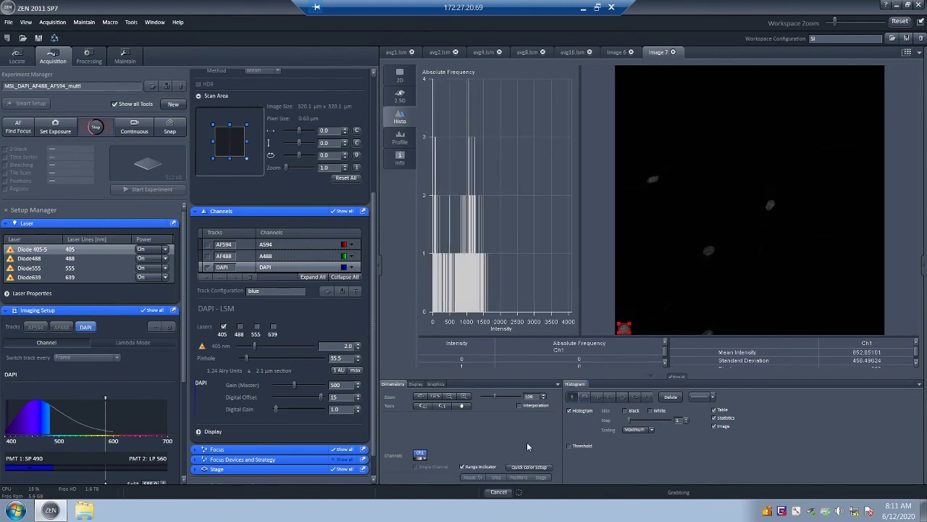
click(650, 375)
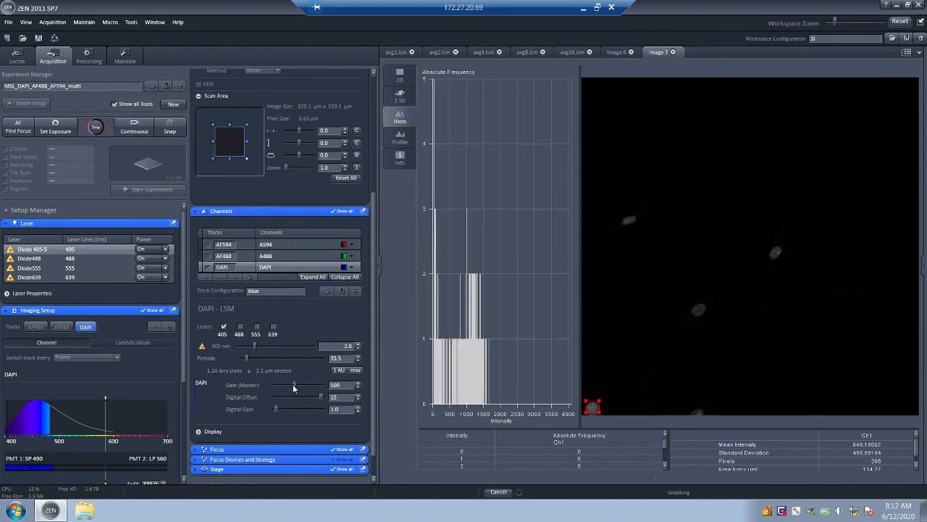
drag(294, 389, 294, 389)
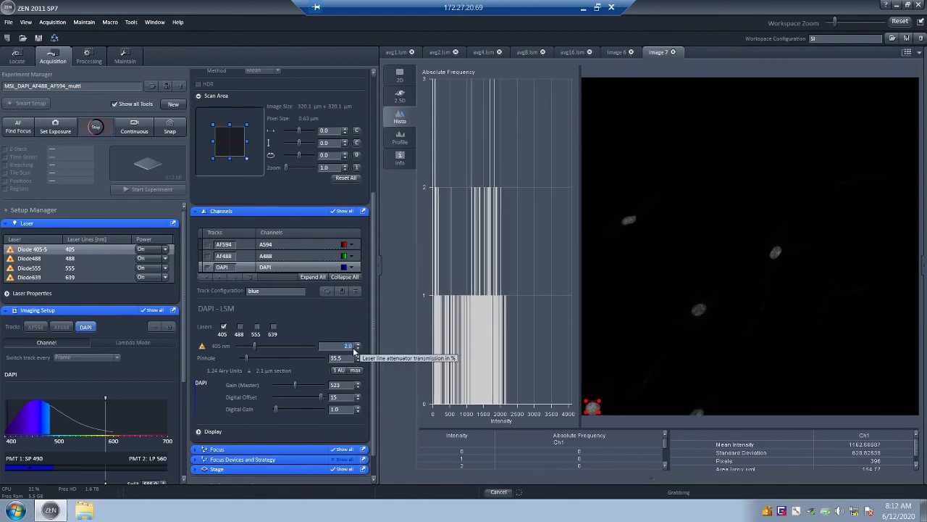
Step: Set the 405 nm laser to 0.50 and the DAPI master gain to 650, then 700
text(0.5)
key(Return)
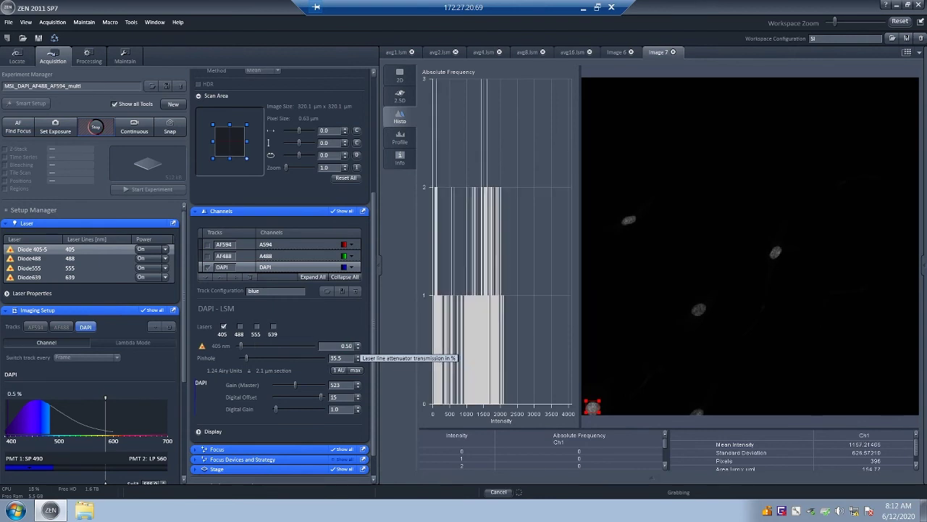
double_click(348, 385)
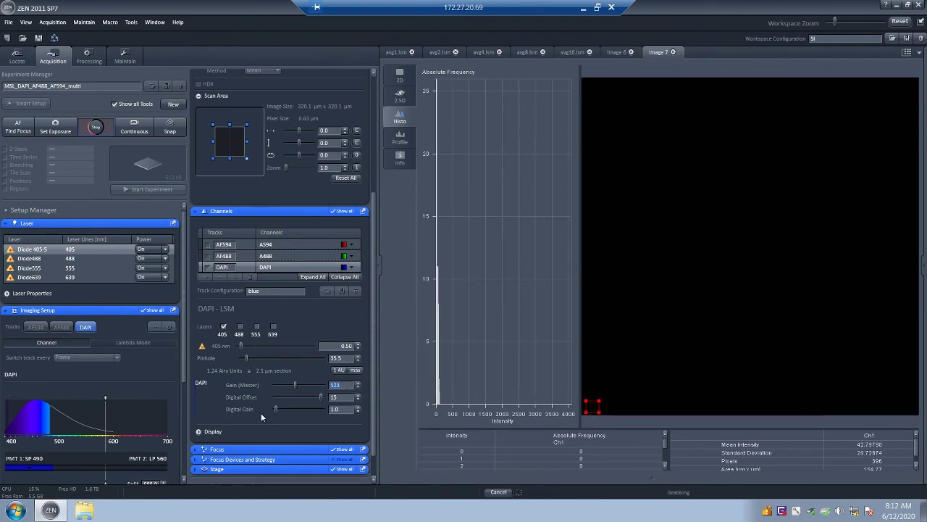
text(650)
key(Return)
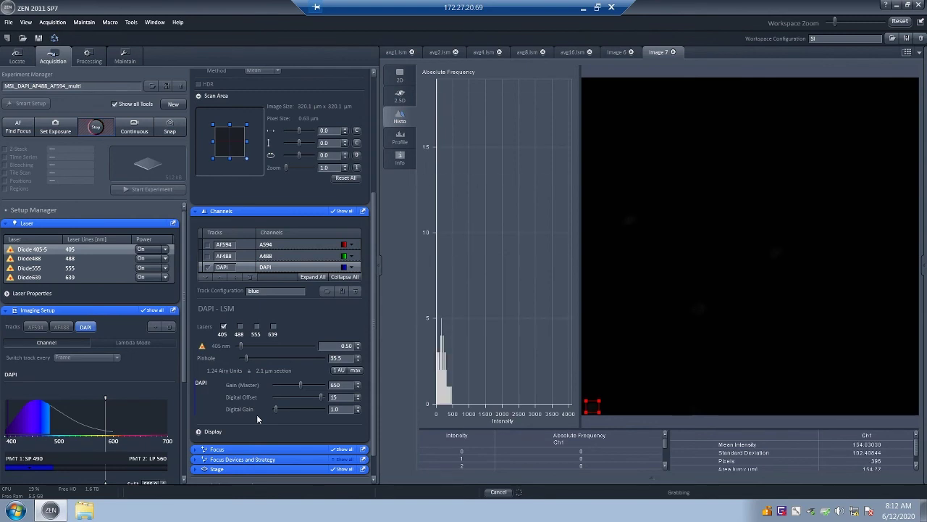
double_click(335, 385)
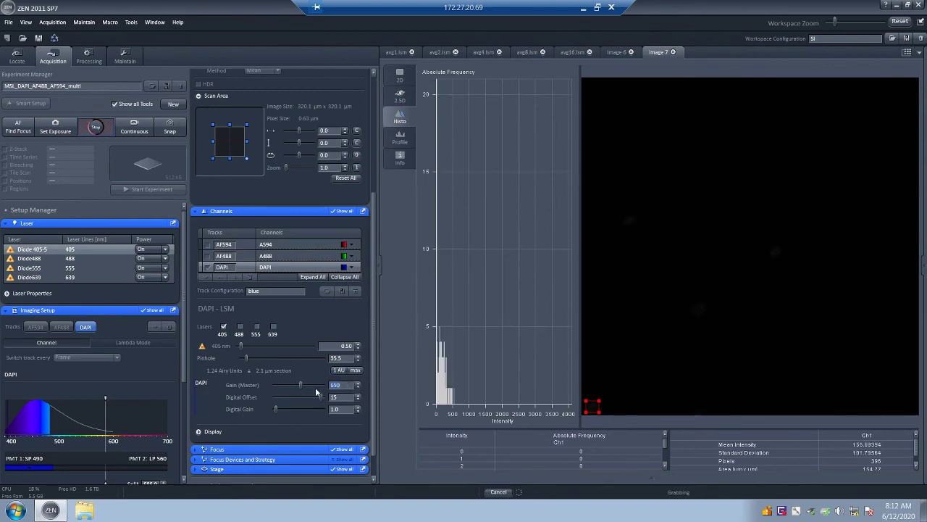
text(700)
key(Return)
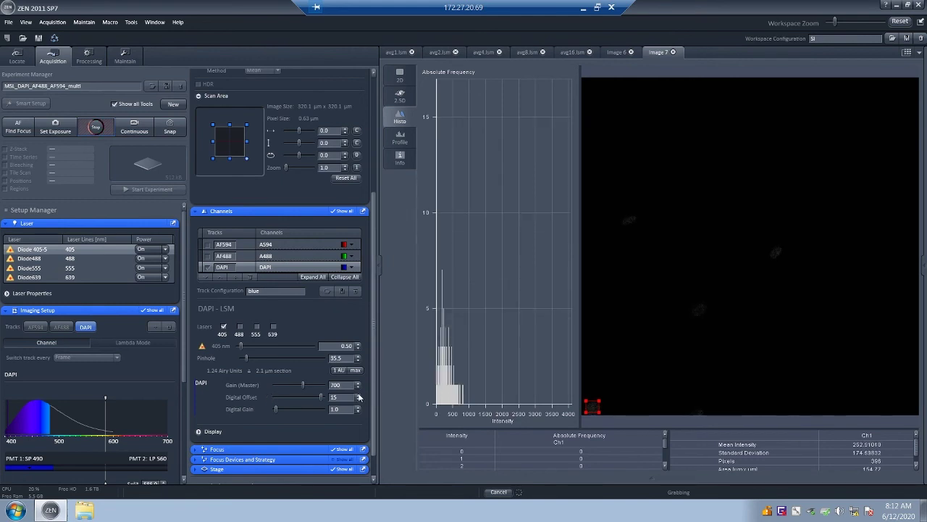
Step: Step the 405 nm laser power up through 0.60 and 0.70 to 0.90
click(357, 346)
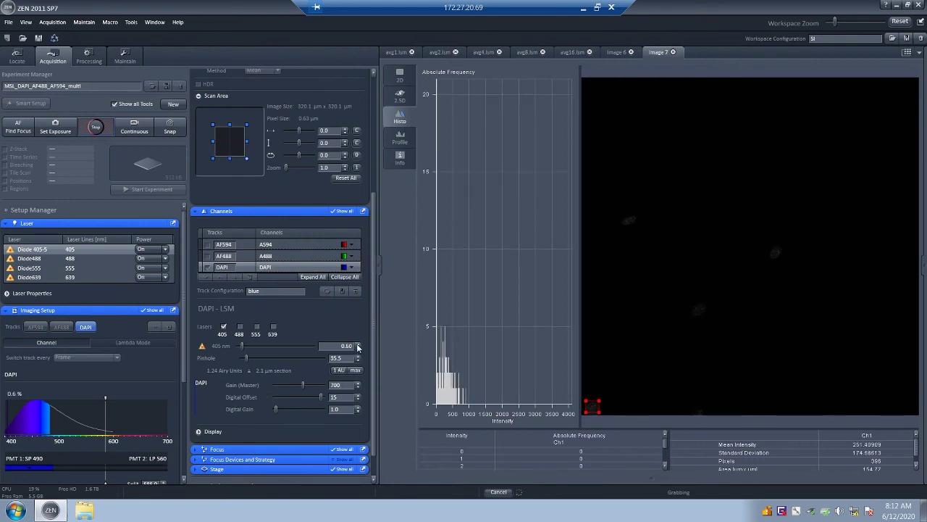
click(357, 346)
click(358, 344)
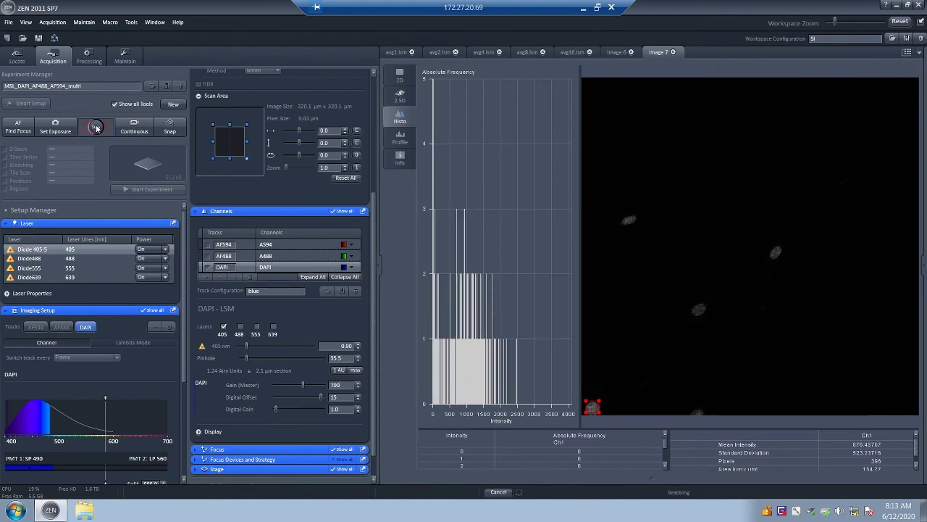
Step: Preview AF488 alone live with a small region near the image top, then re-enable AF594 and DAPI
click(208, 268)
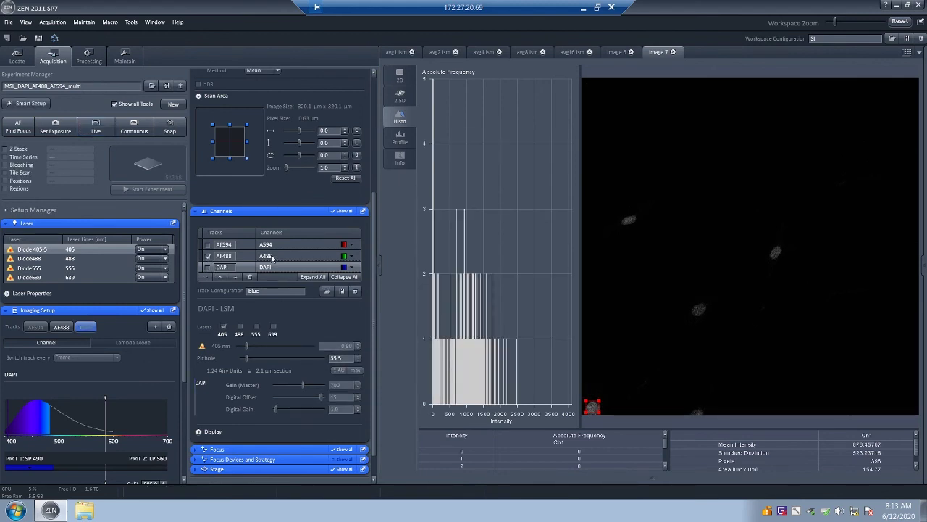
click(208, 255)
click(104, 130)
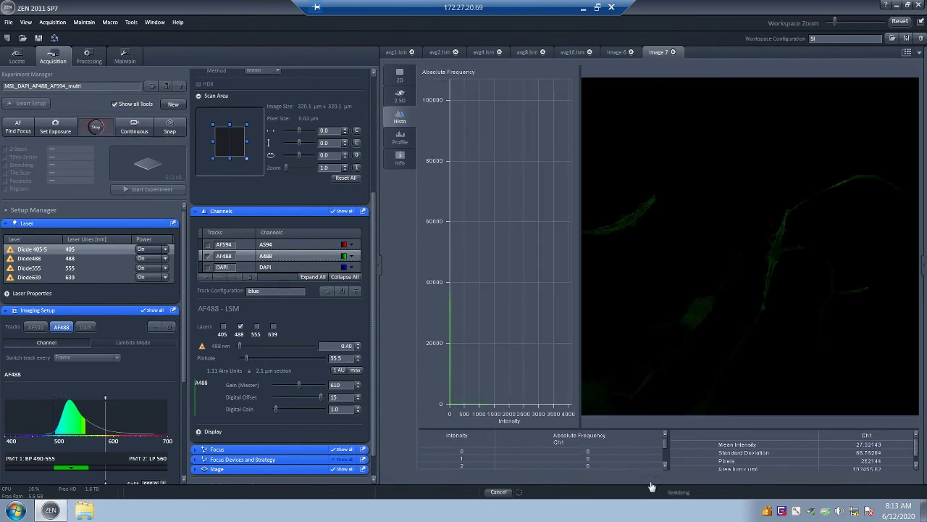
click(652, 480)
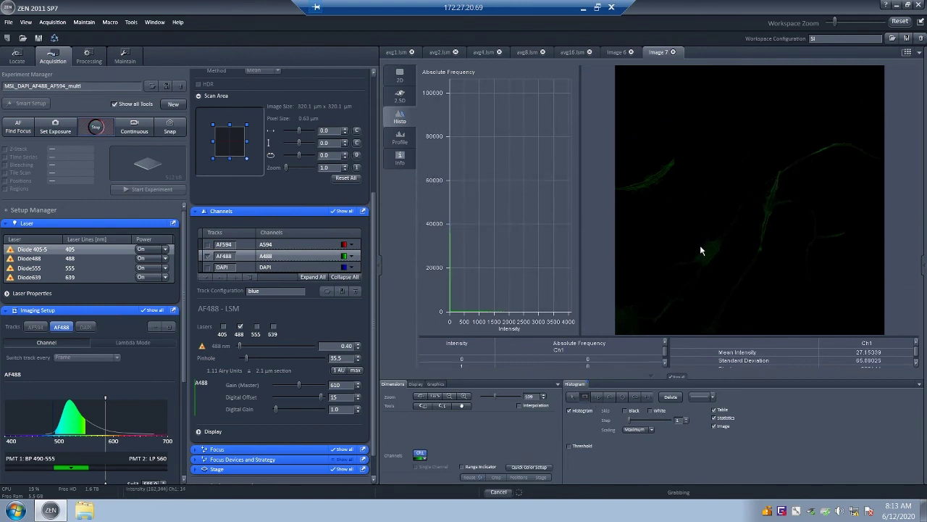
drag(670, 165, 677, 166)
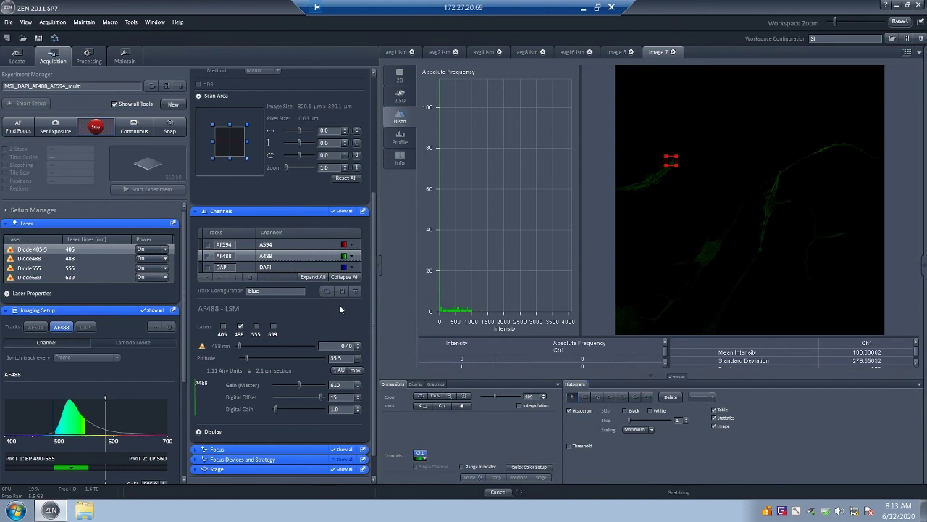
click(208, 244)
click(208, 267)
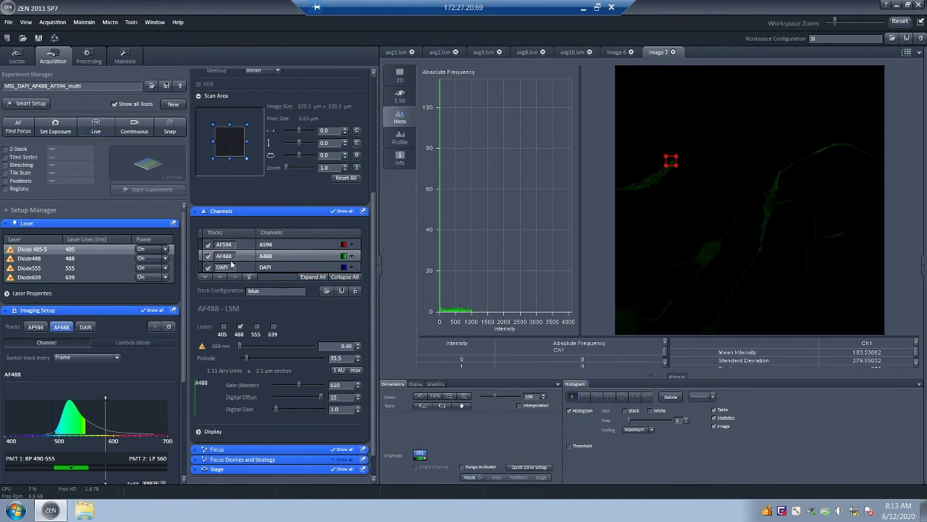
Step: Snap a three-channel 512×512 image and collapse the view options panel
click(169, 127)
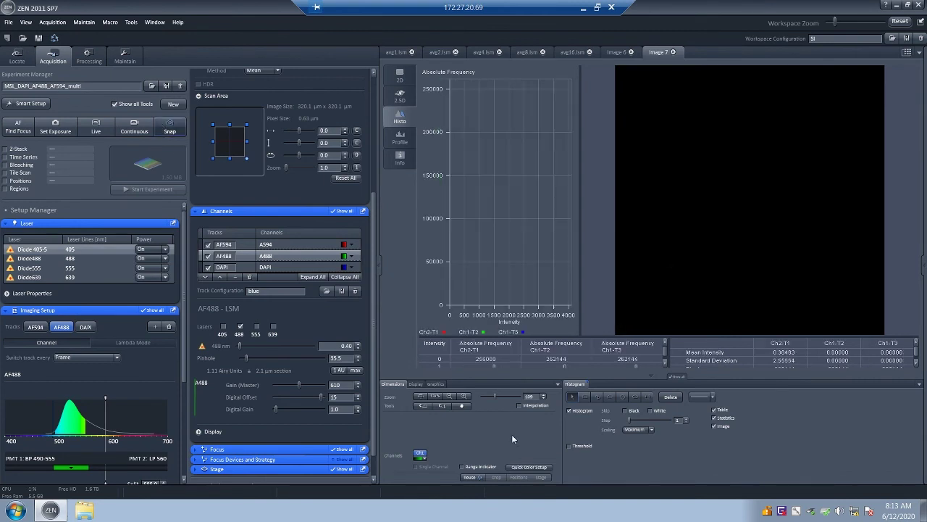
click(651, 376)
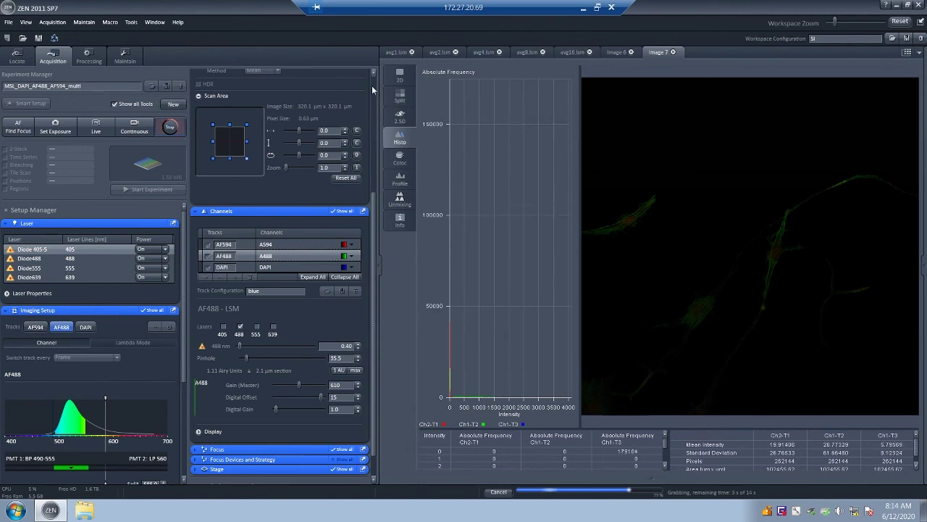
scroll(257, 239, up, 5)
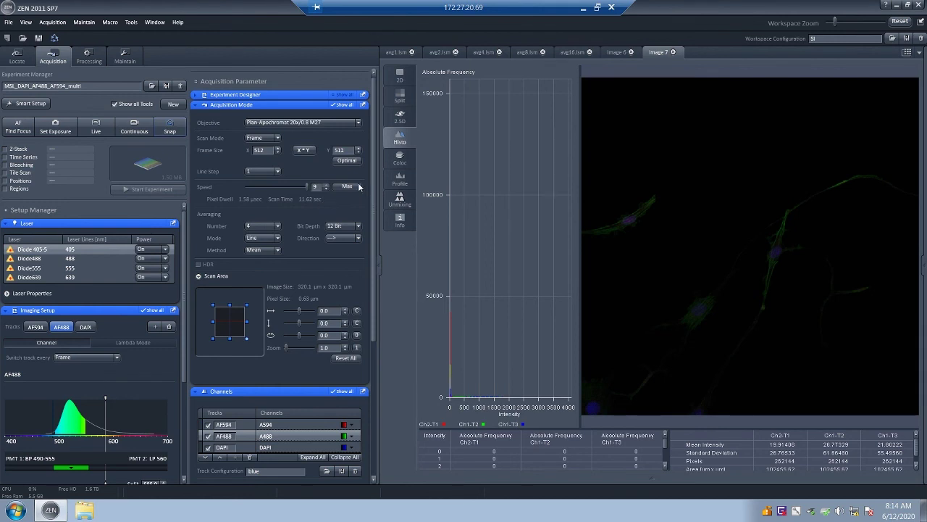
Step: In 2D view, lower the white points of Ch2-T1 (1845), Ch1-T2 and Ch3-T3 (2041)
click(401, 81)
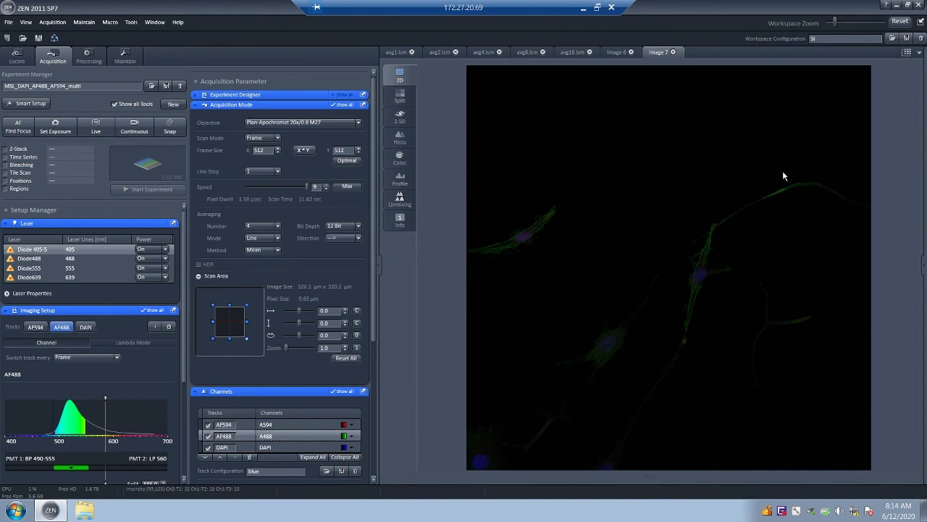
click(657, 476)
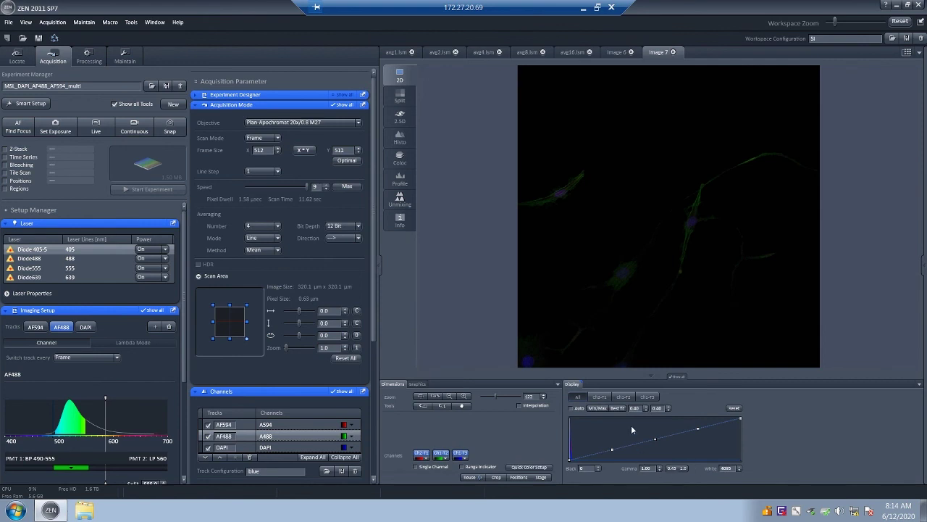
click(599, 397)
drag(741, 418, 634, 408)
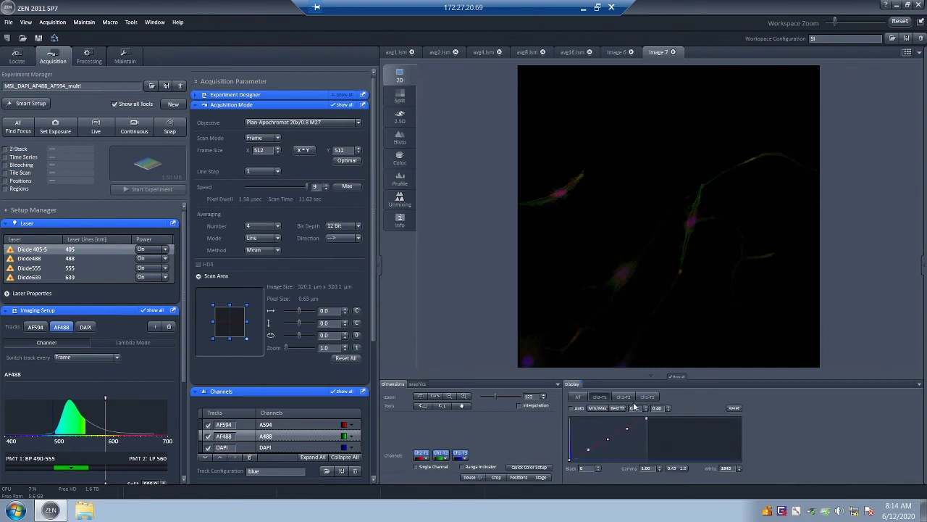
click(622, 397)
drag(741, 418, 662, 411)
click(647, 396)
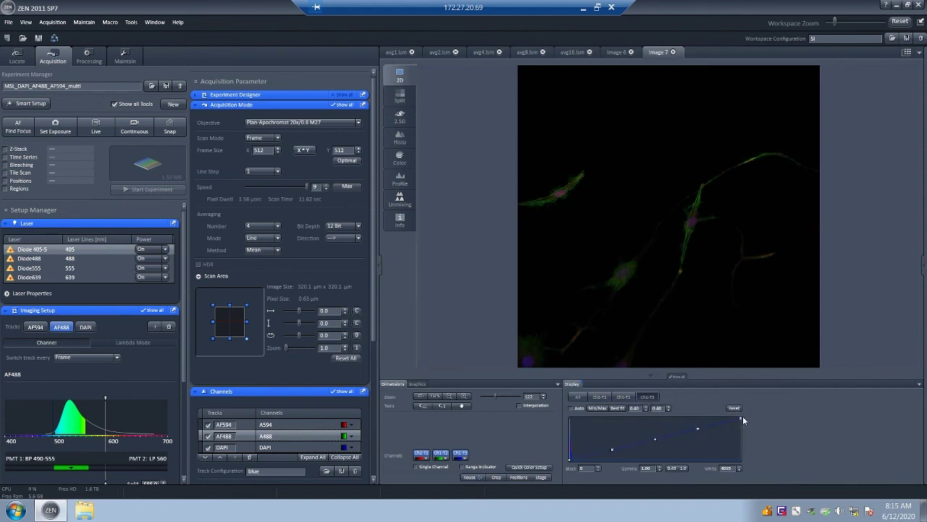
drag(740, 418, 653, 418)
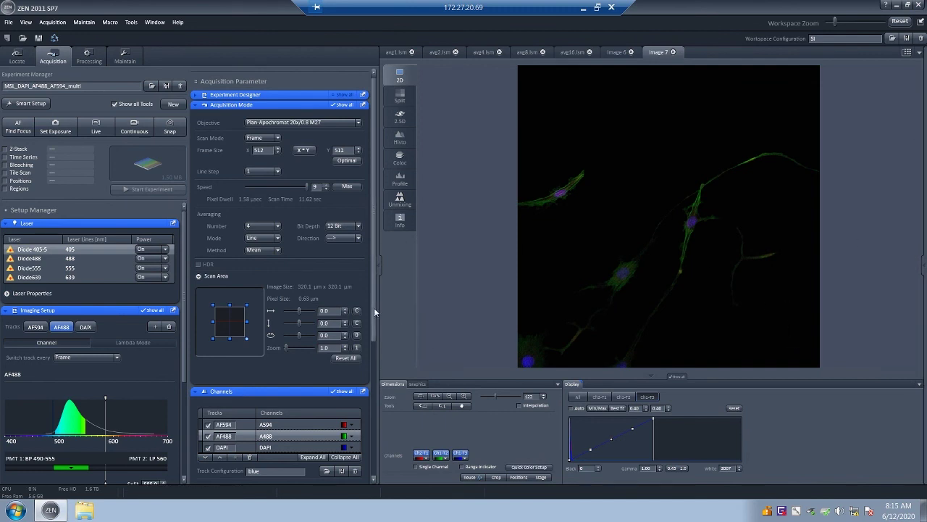
Step: Zoom in on the image to inspect one cell up close
scroll(356, 404, down, 6)
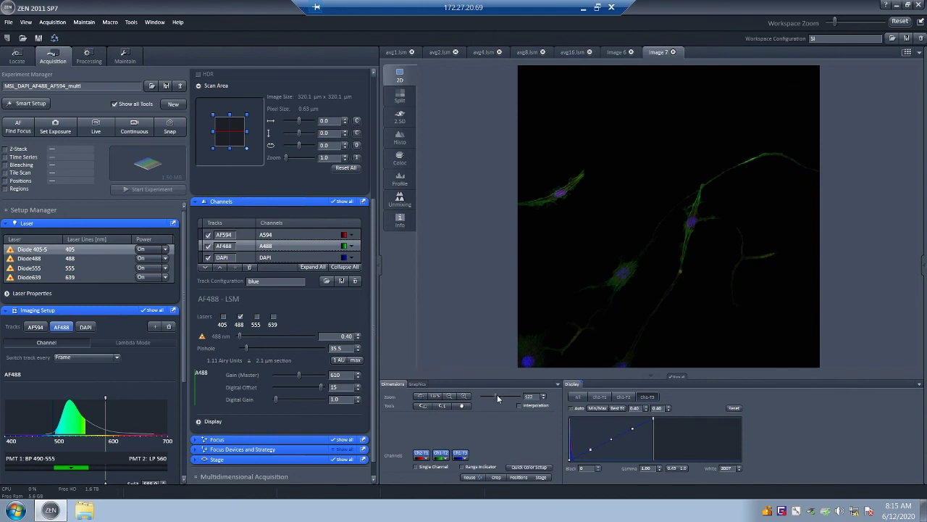
drag(495, 399, 504, 397)
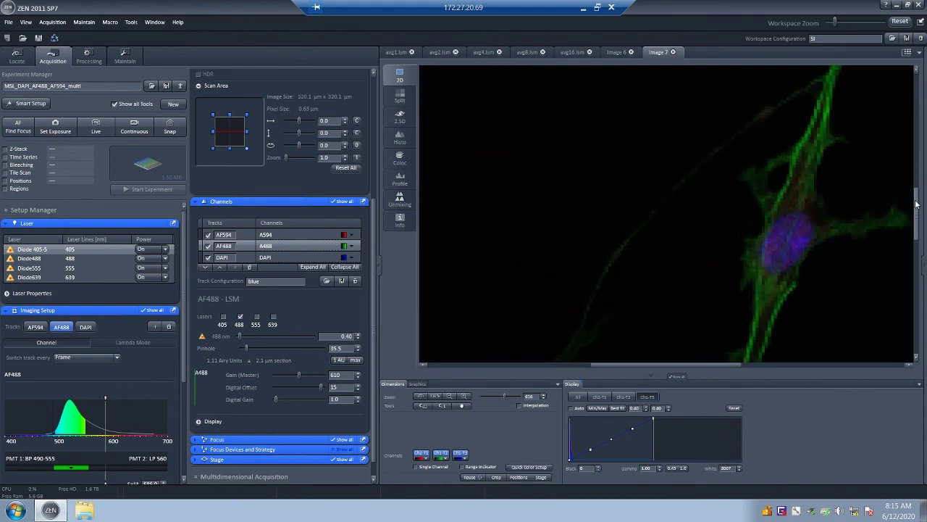
drag(917, 209, 917, 223)
drag(737, 365, 788, 362)
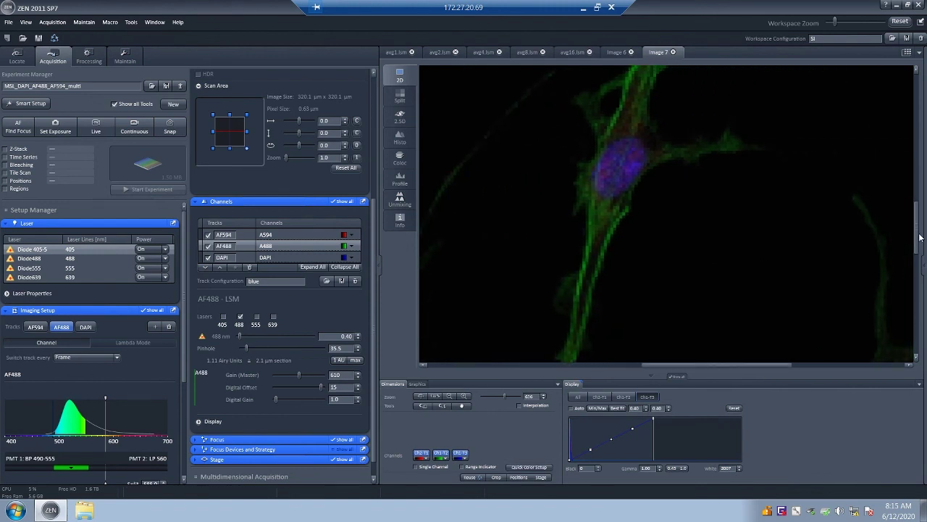
scroll(657, 292, up, 5)
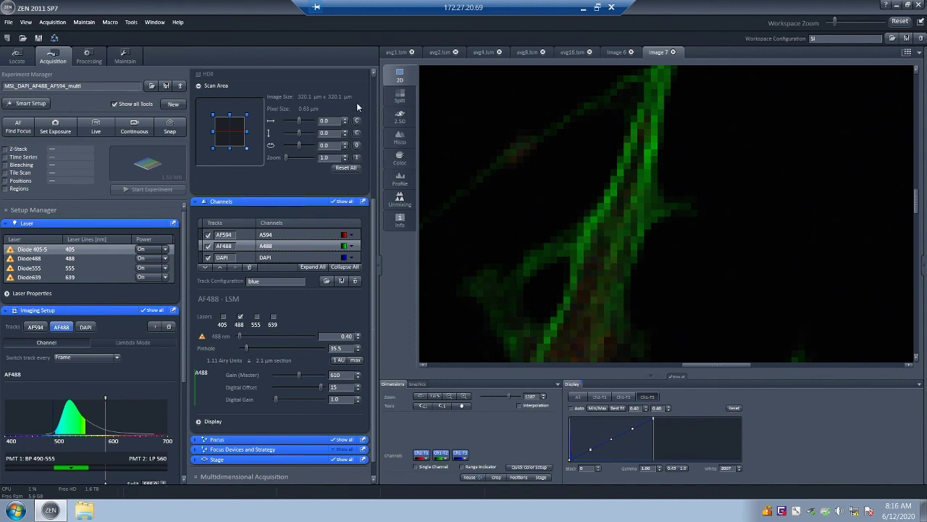
drag(373, 226, 391, 101)
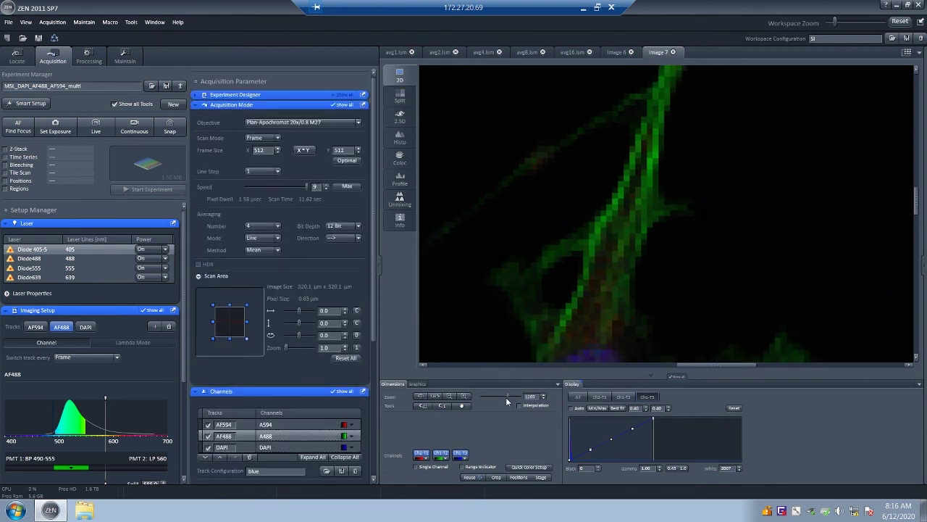
Step: Set the scan frame size to 1024 x 1024 and the scan speed to its maximum, 9
drag(508, 400, 501, 397)
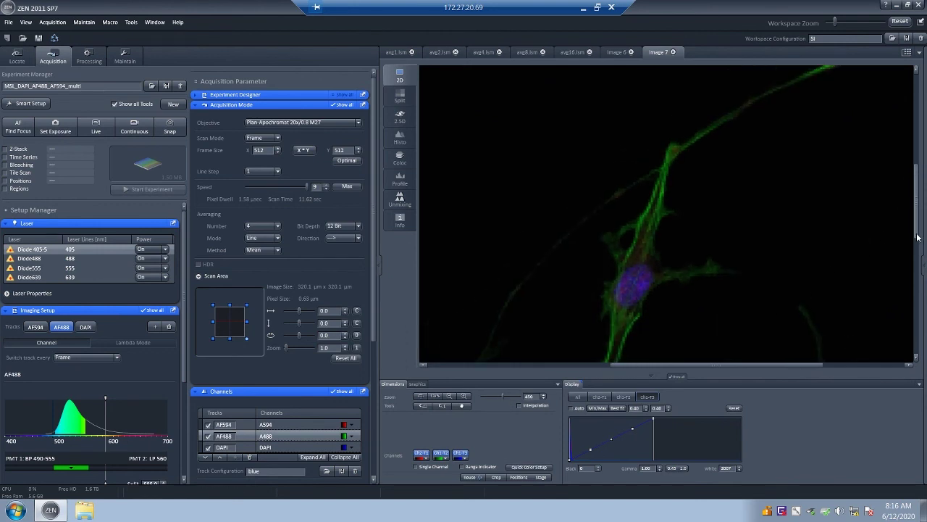
scroll(917, 238, down, 3)
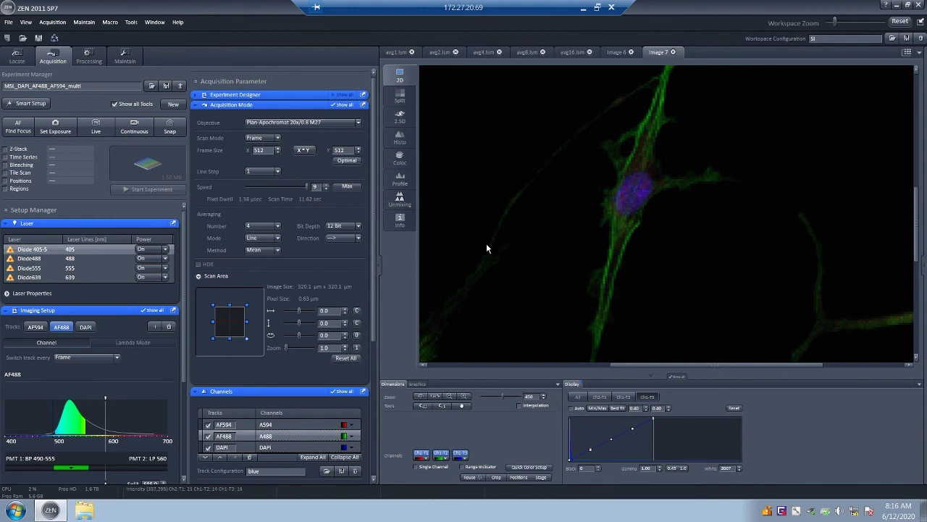
click(305, 152)
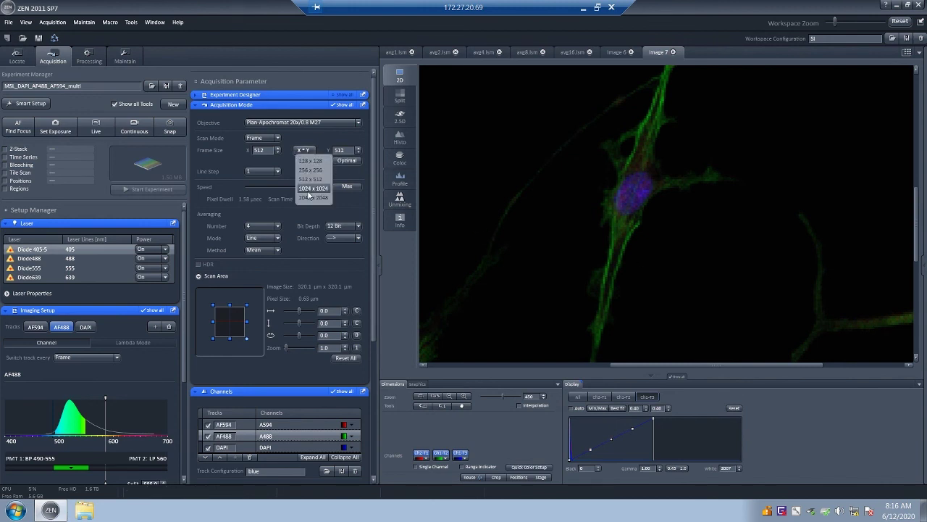
click(308, 192)
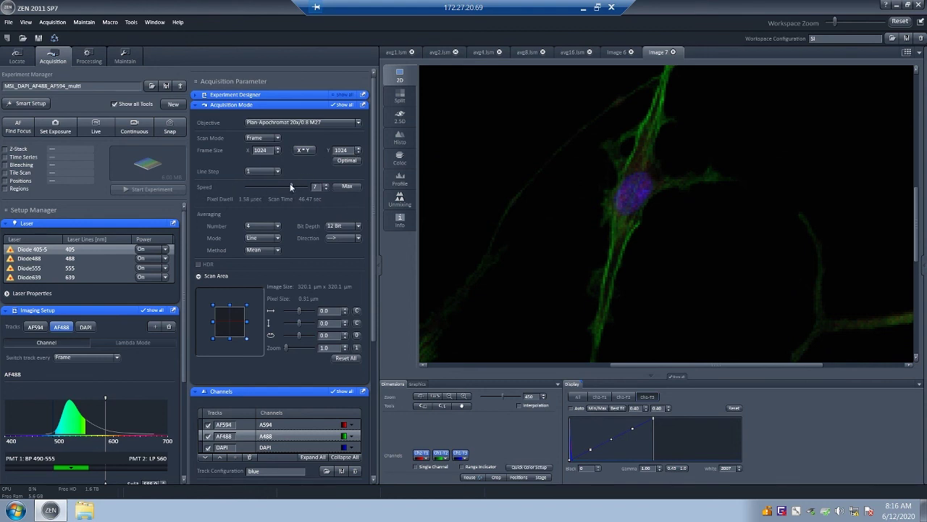
click(348, 187)
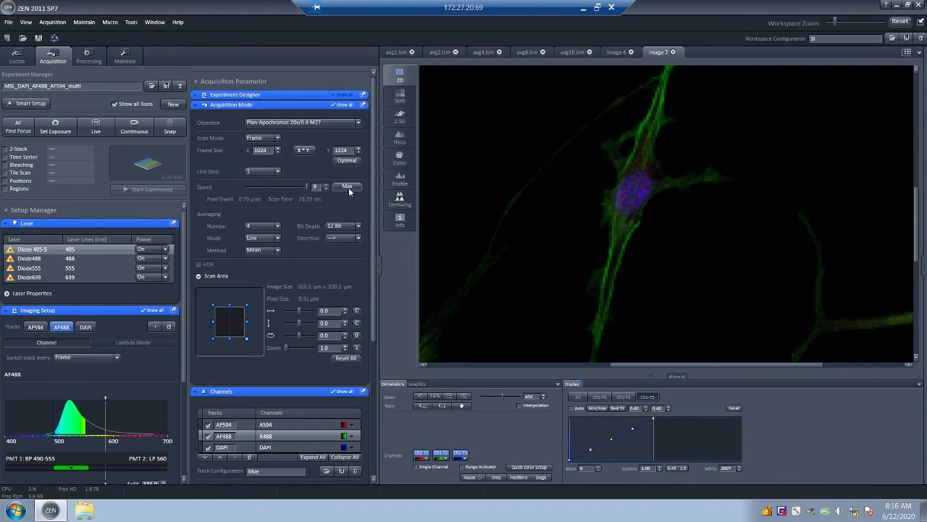
Step: Snap a 1024×1024 three-channel image into Image 7, zoom in, and compare it with Image 6
click(169, 126)
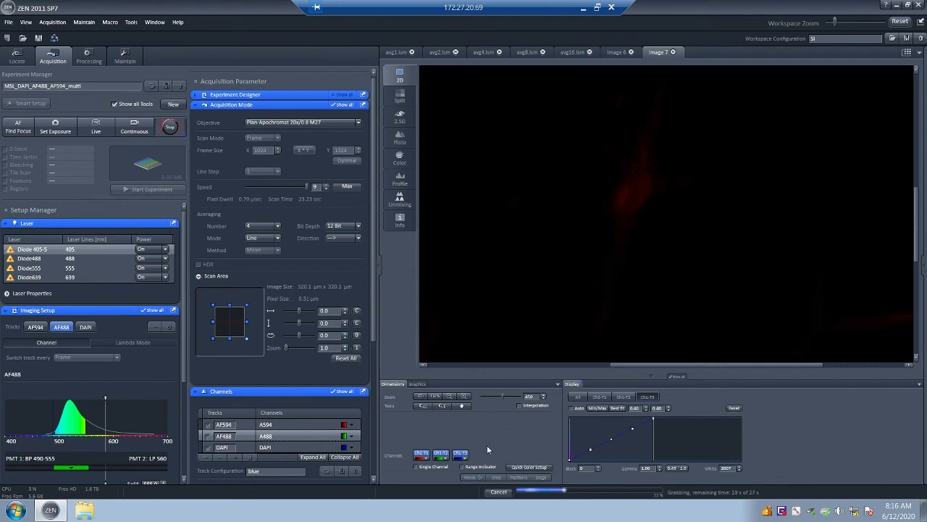
click(420, 397)
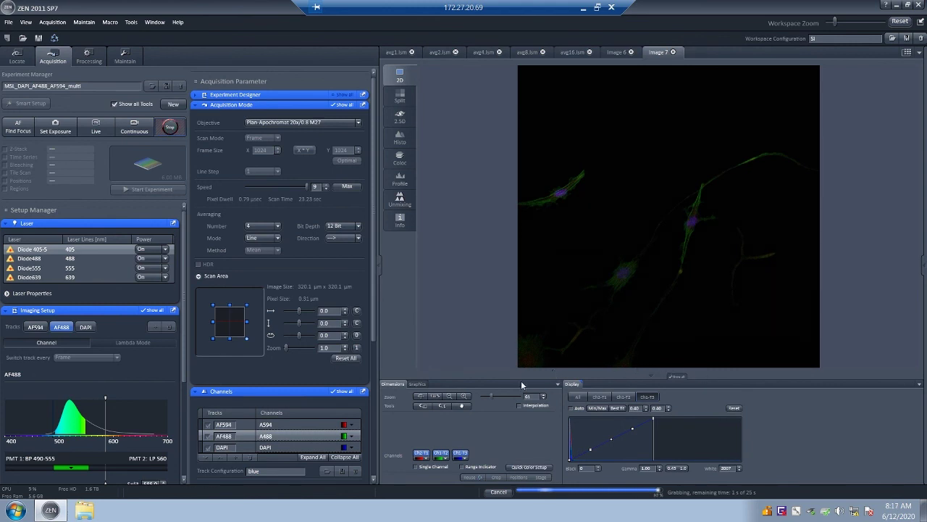
drag(492, 396, 505, 398)
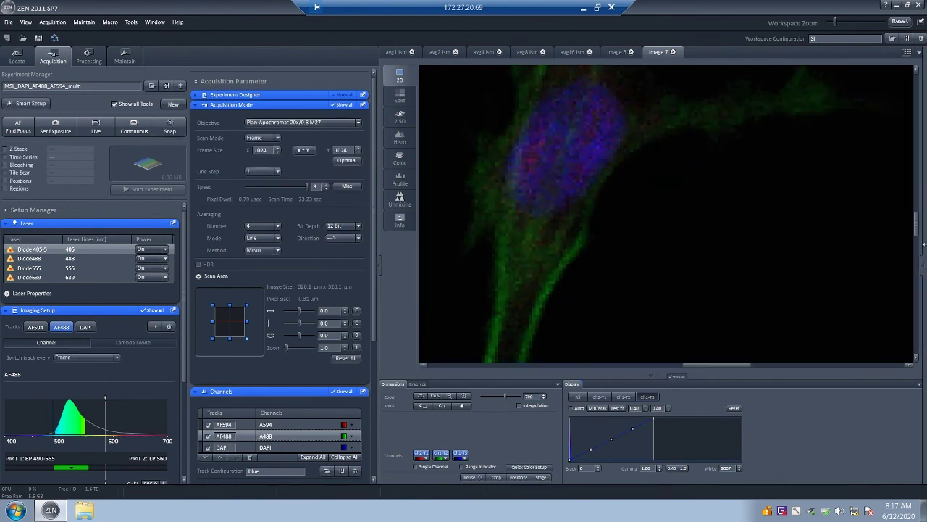
scroll(919, 220, up, 3)
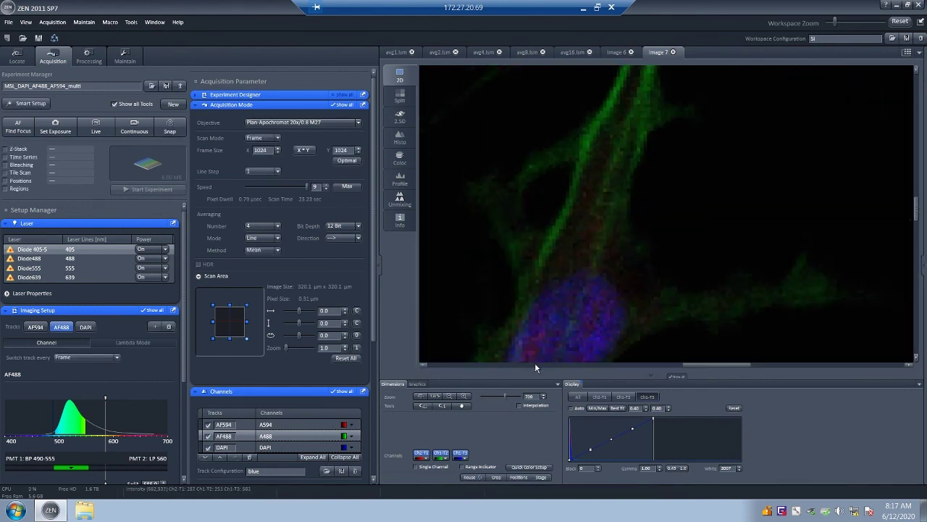
click(617, 55)
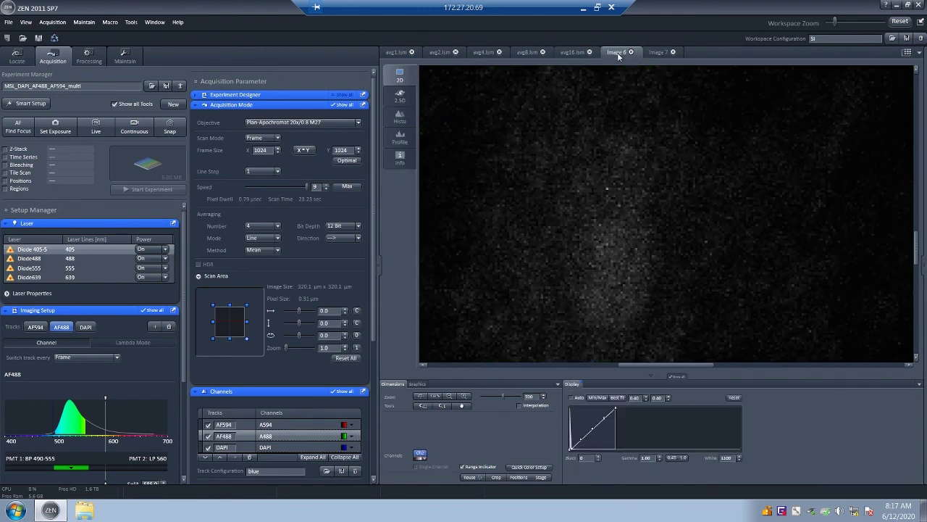
click(659, 53)
Step: Save Image 7 as avg4_1024x1024_3c.lsm, starting from the existing avg4.lsm name
key(ctrl+s)
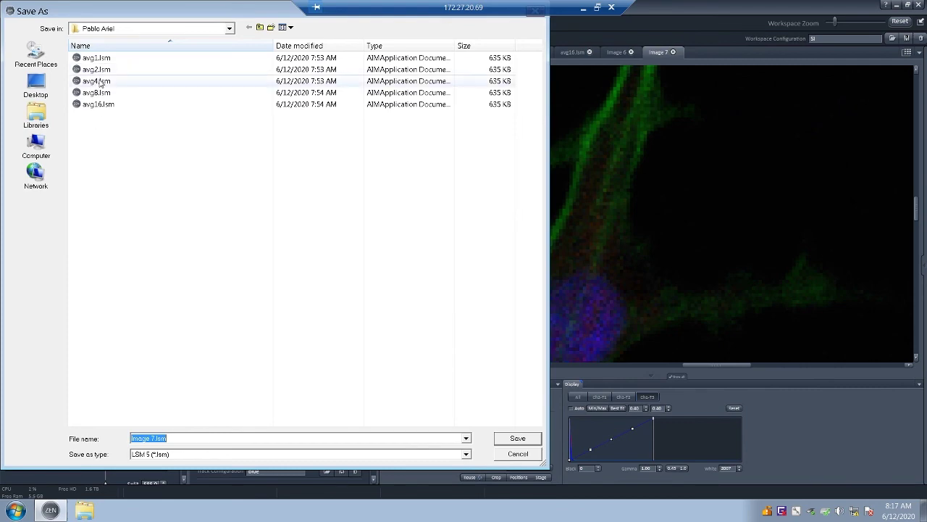
drag(145, 10, 364, 22)
click(348, 90)
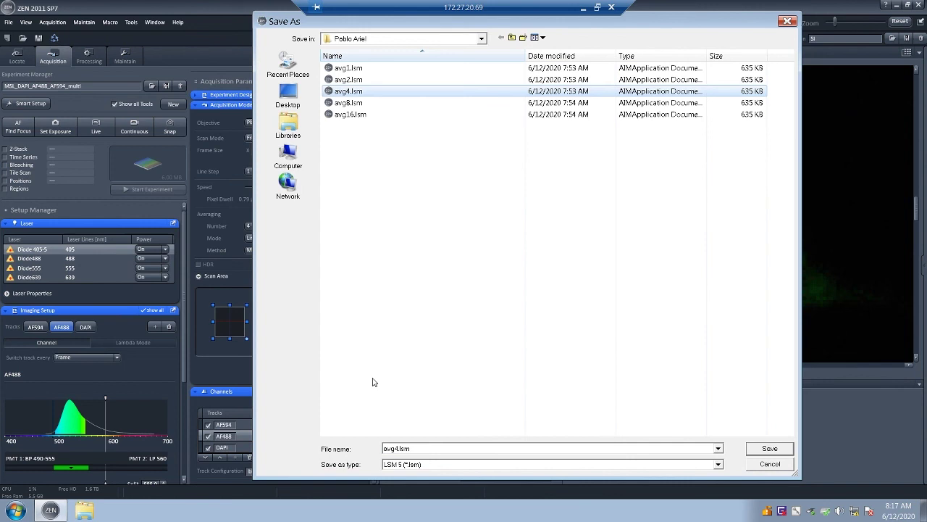
click(399, 447)
drag(399, 448, 394, 448)
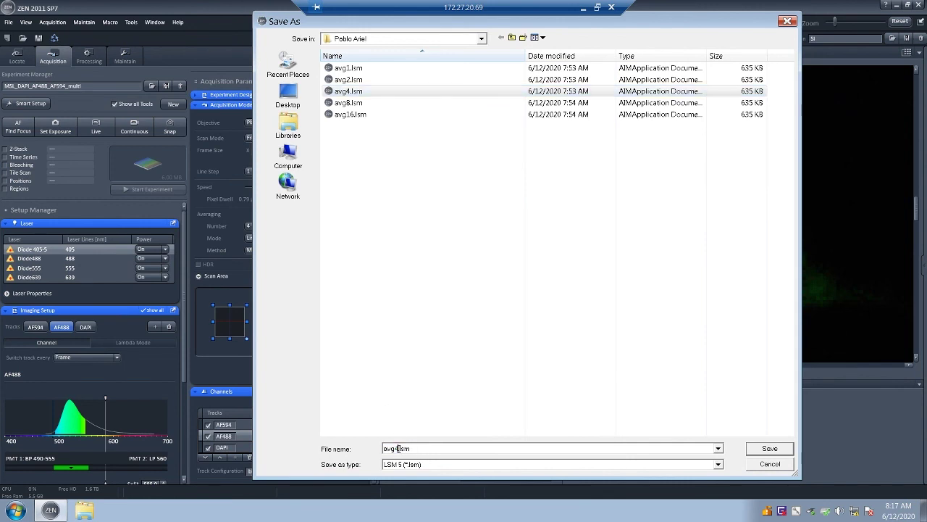
text(_1024x1024_3d)
key(Return)
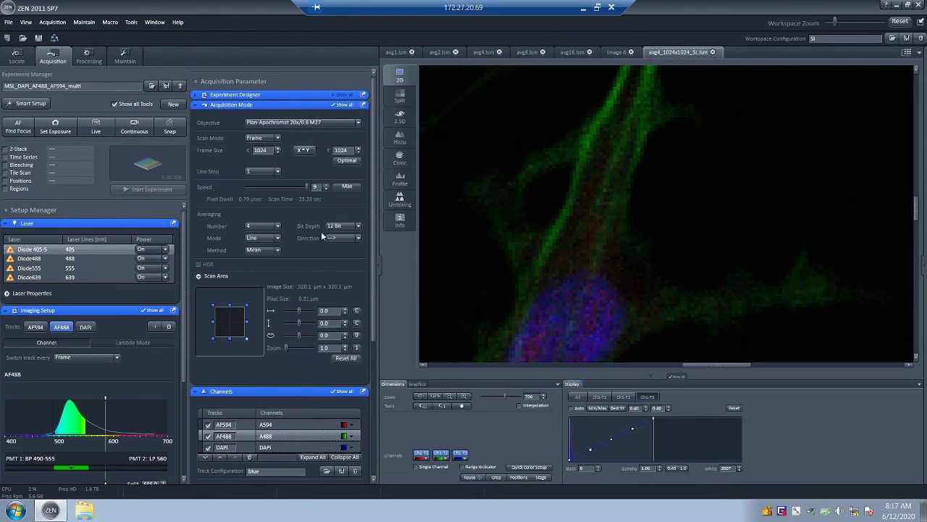
Step: Switch the frame size to 512 x 512 and snap a new three-channel image into Image 8
click(313, 151)
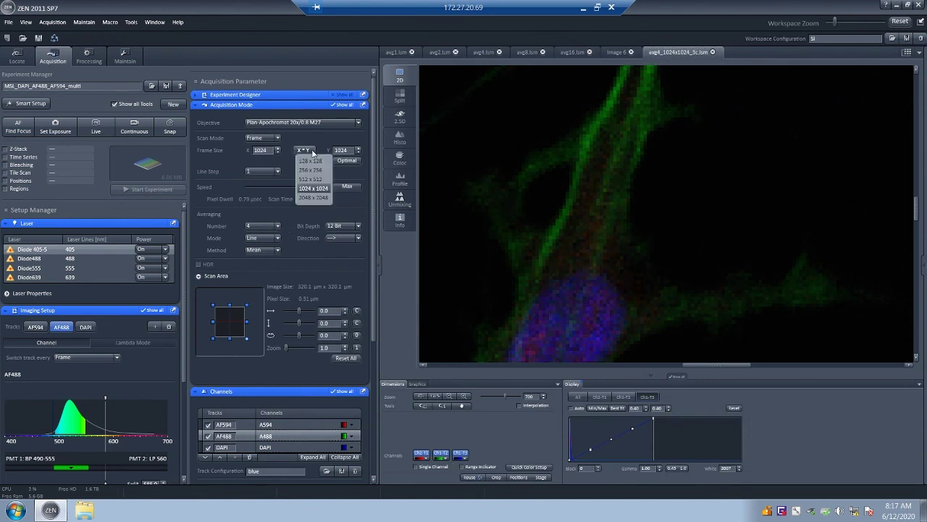
click(310, 179)
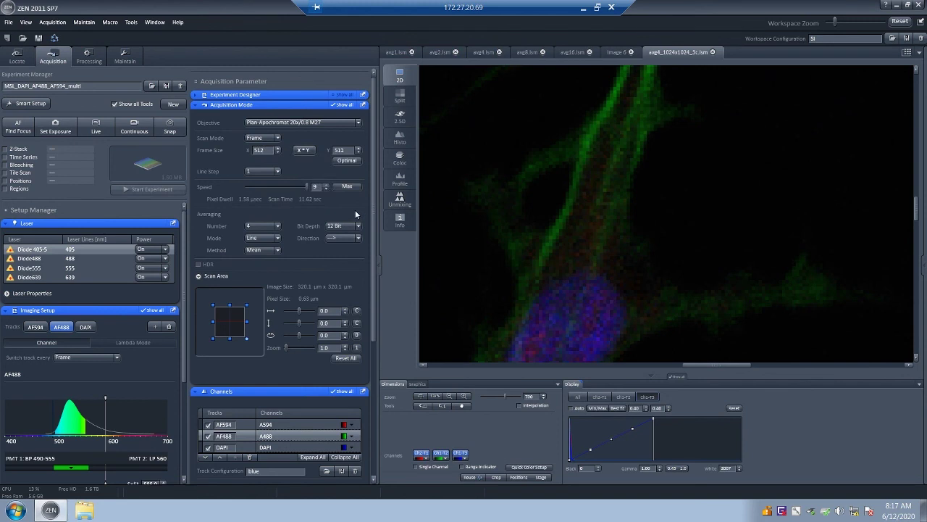
click(174, 128)
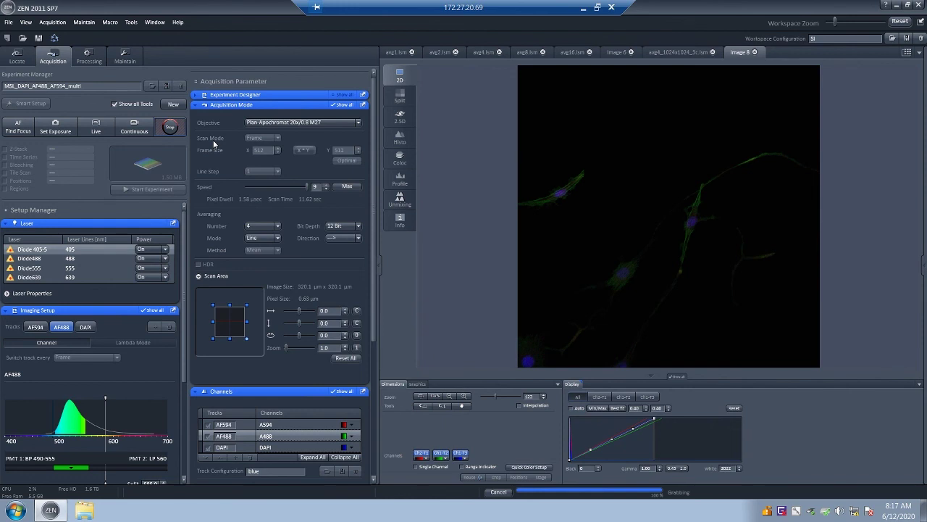
Step: Save Image 8 as avg4_512x512_3c.lsm and set the image zoom to 100
key(ctrl+s)
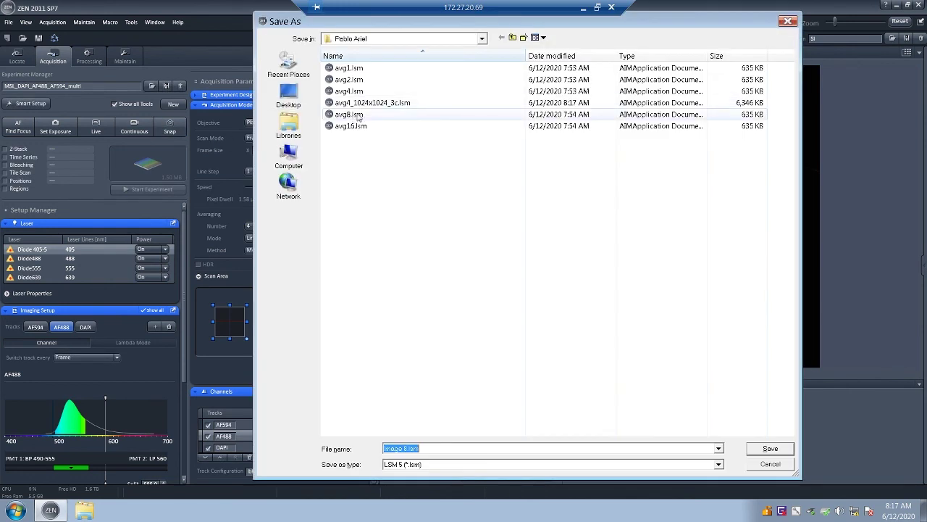
click(431, 450)
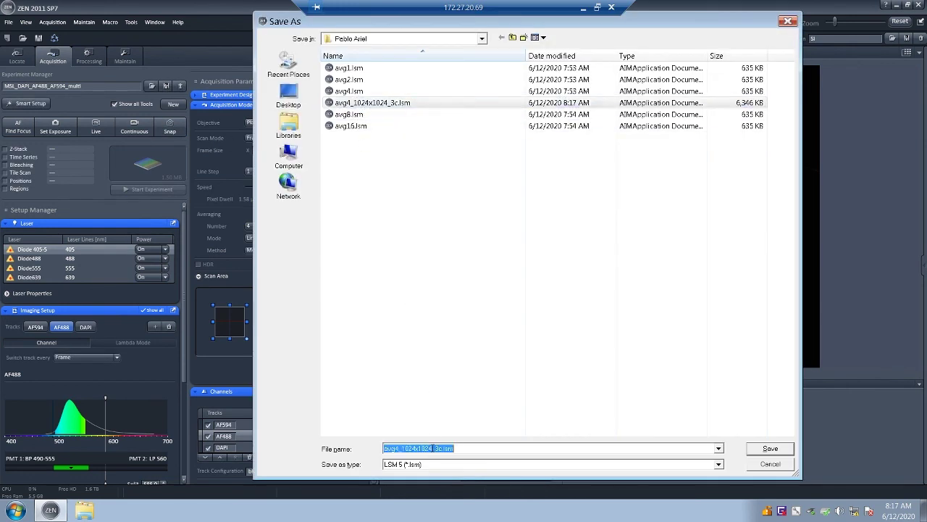
drag(433, 448, 404, 448)
text(512x512)
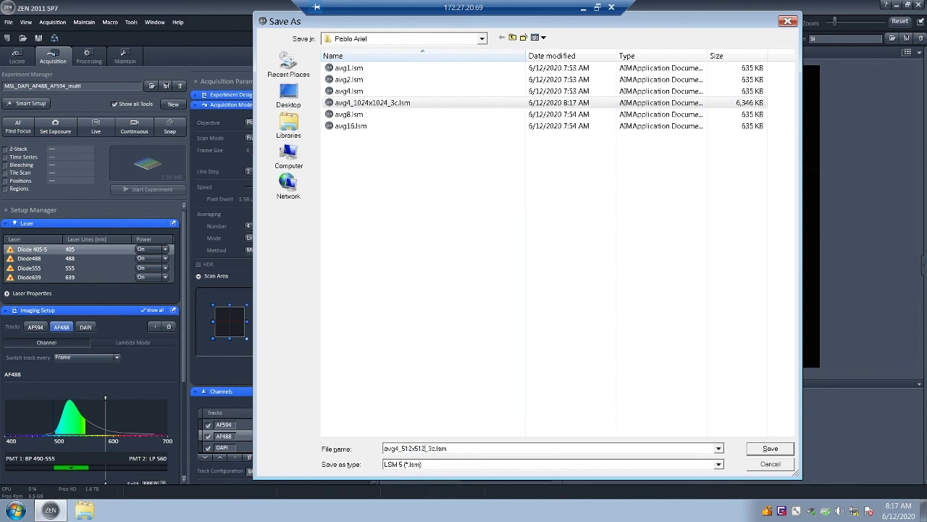
key(Return)
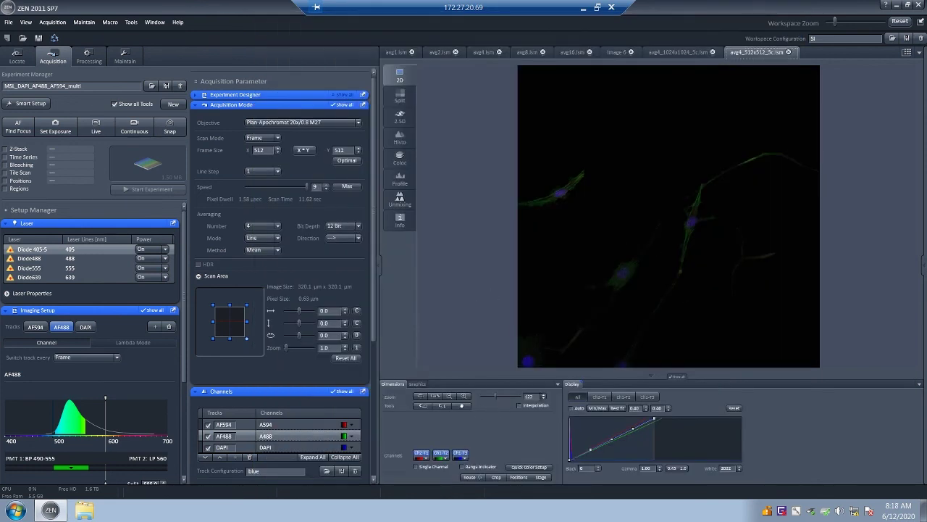
text(100)
key(Return)
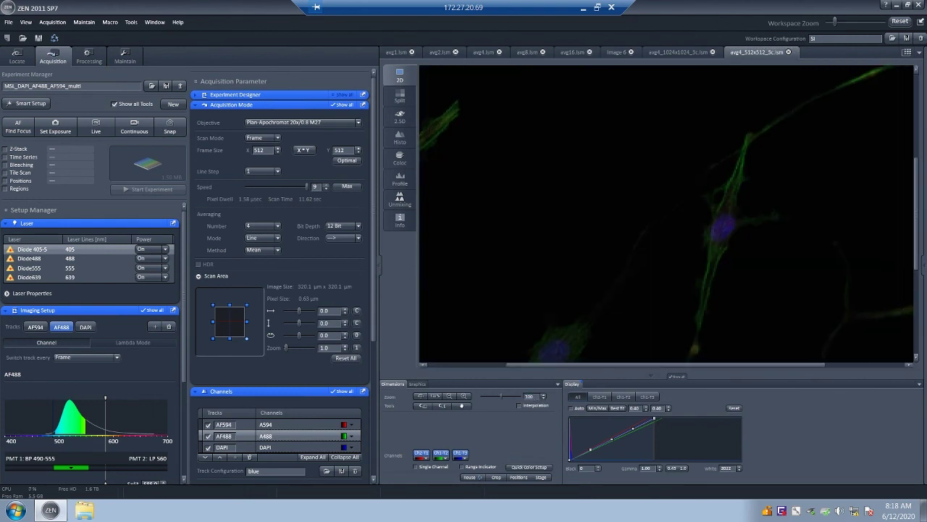
Step: Flip between the avg4_512x512_3c.lsm and avg4_1024x1024_3c.lsm images to compare them
click(691, 53)
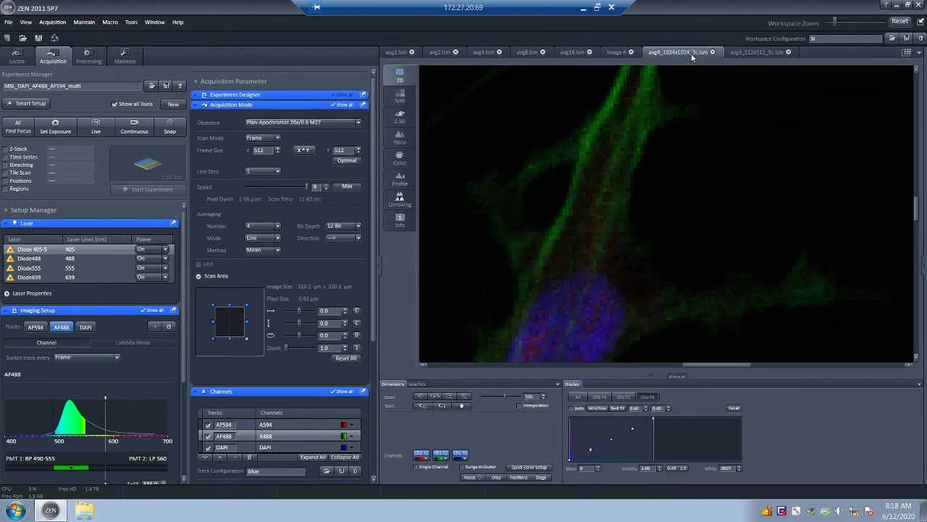
click(746, 53)
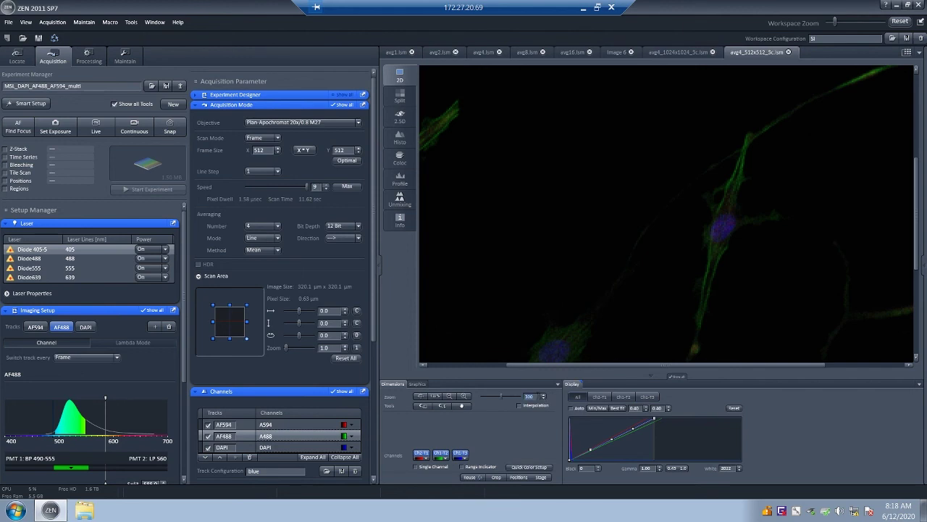
scroll(666, 214, up, 2)
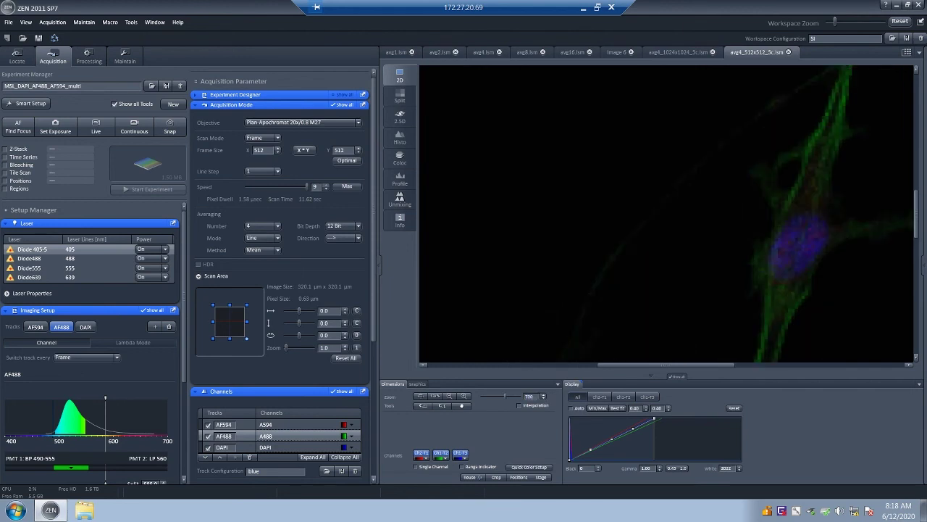
click(683, 53)
click(735, 53)
Step: Zoom the 512×512 image to 1400, pan, and compare its detail against the 1024×1024 image
text(00)
key(Return)
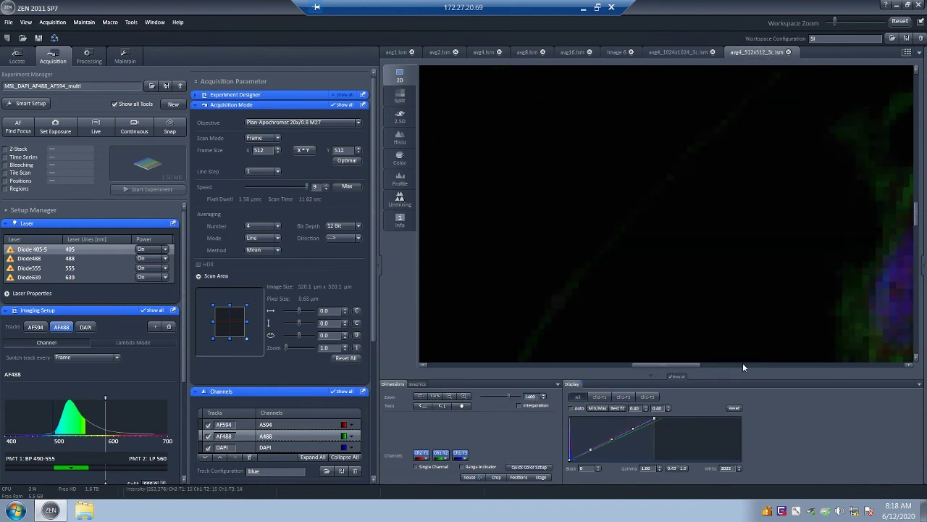
drag(695, 366, 741, 368)
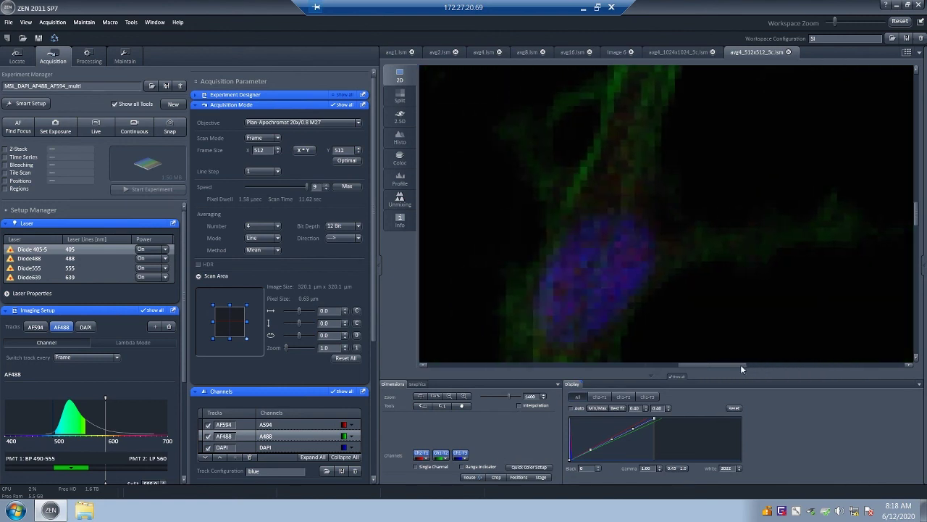
click(680, 52)
click(756, 53)
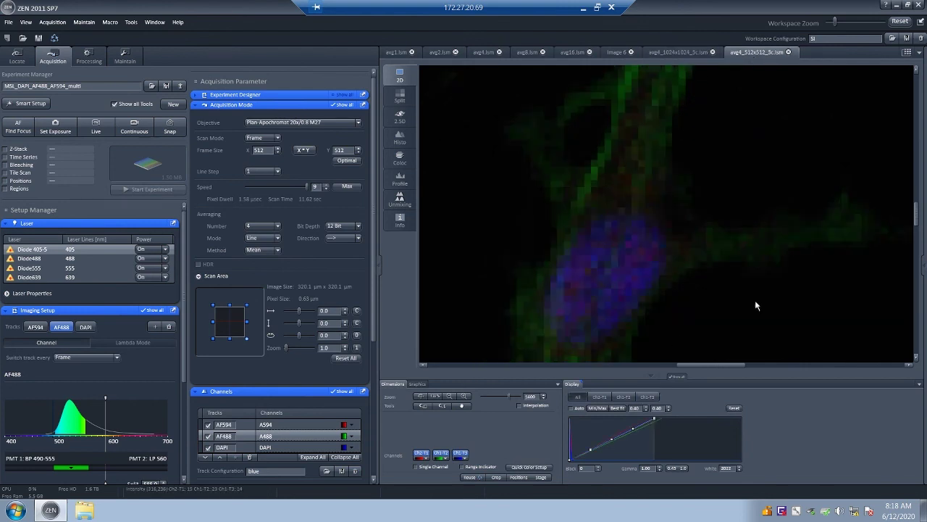
scroll(916, 210, up, 3)
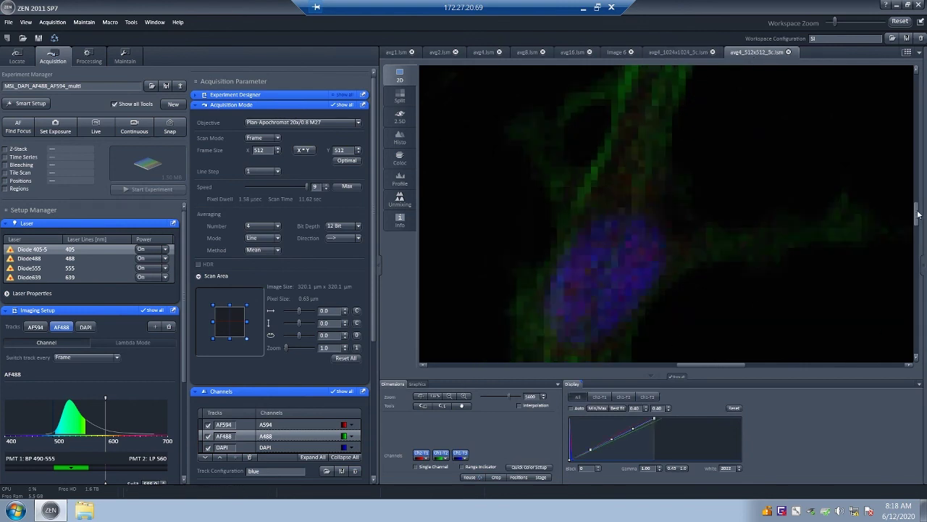
click(685, 53)
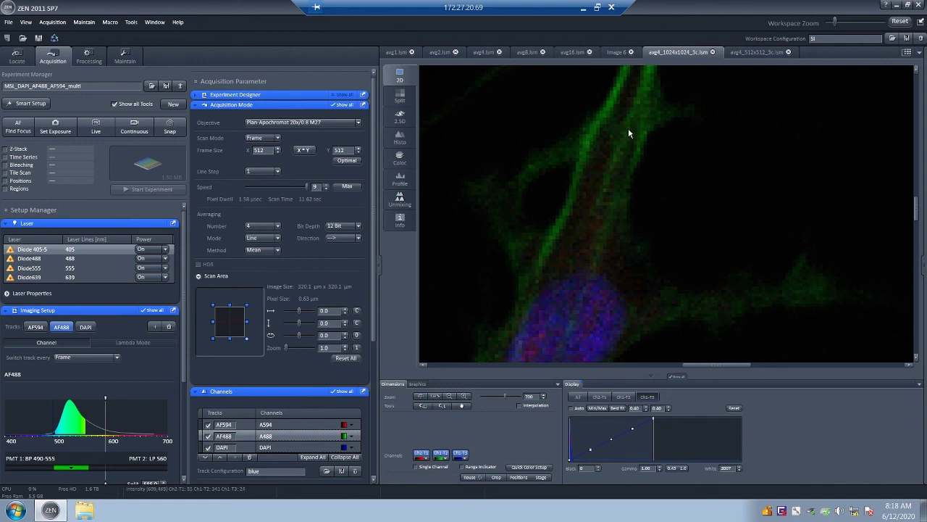
click(754, 52)
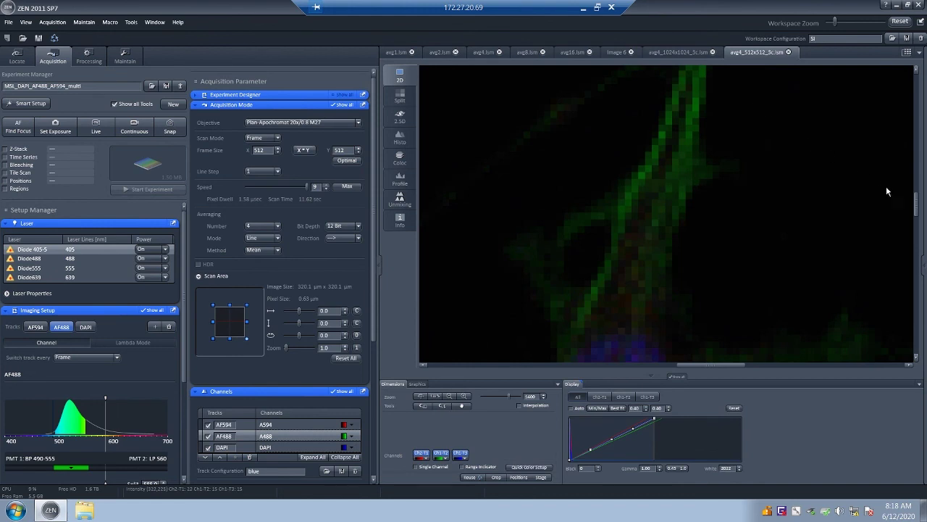
drag(917, 204, 917, 214)
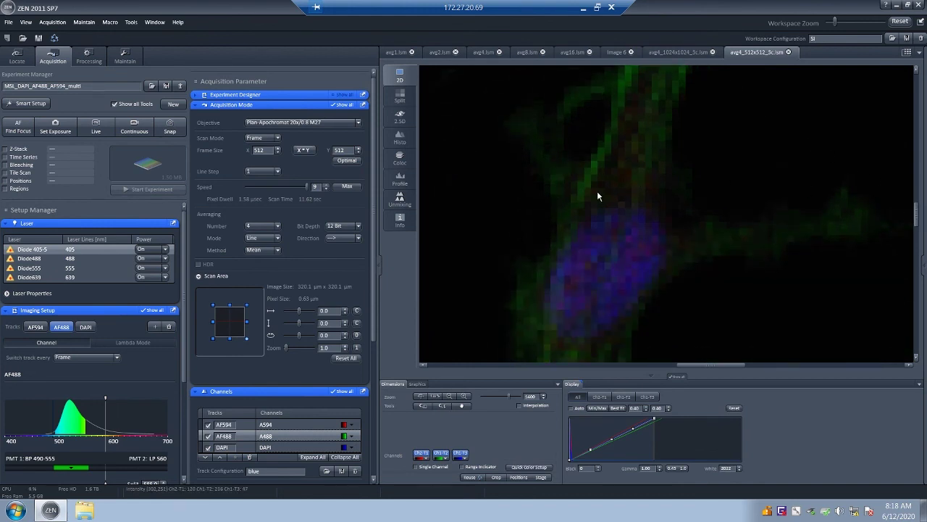
click(668, 55)
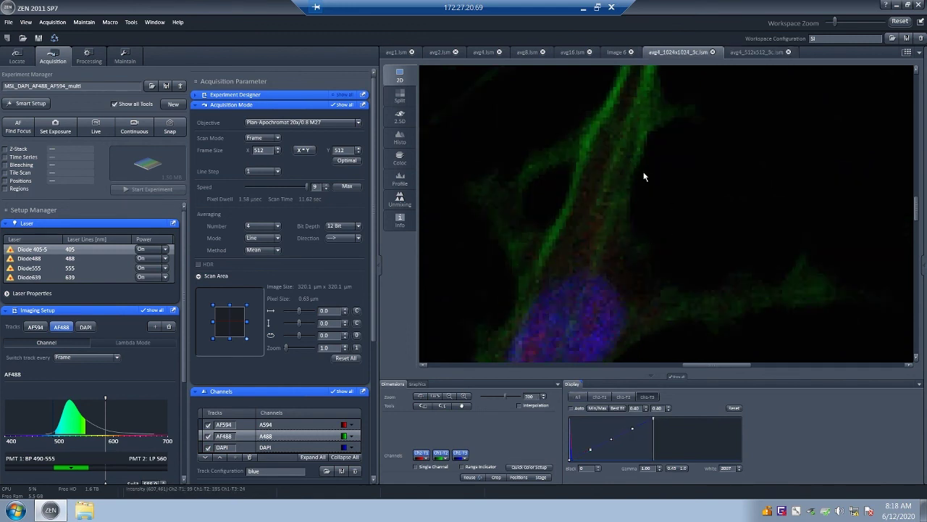